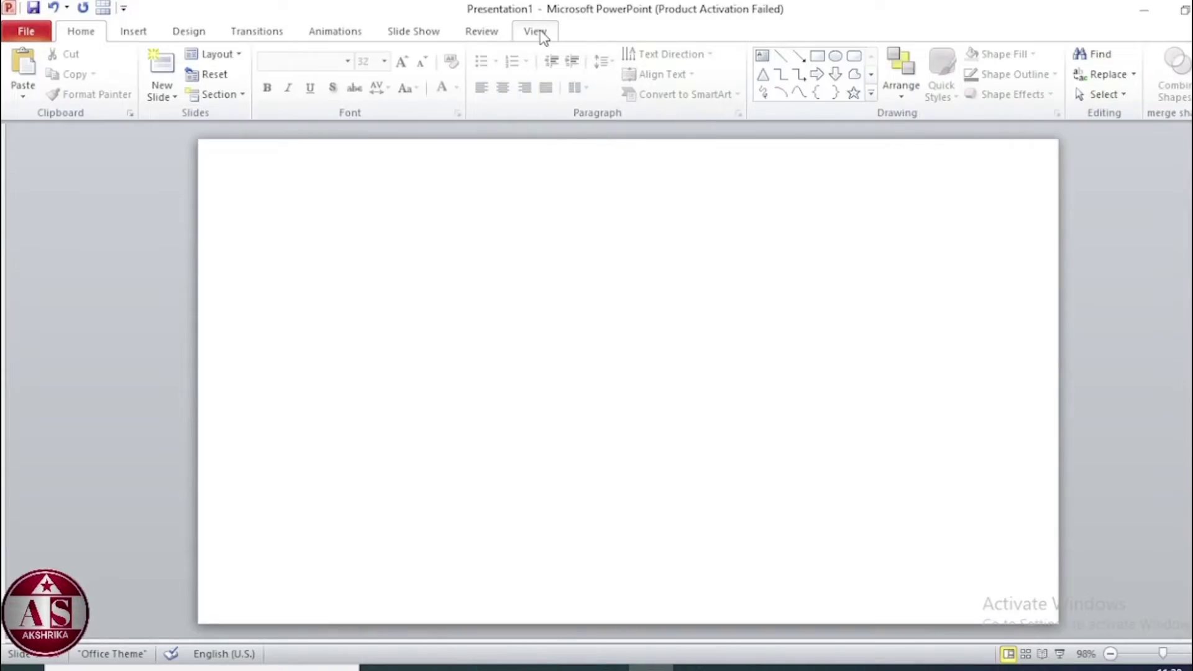
Step: Turn on the slide's centre alignment guides
click(538, 33)
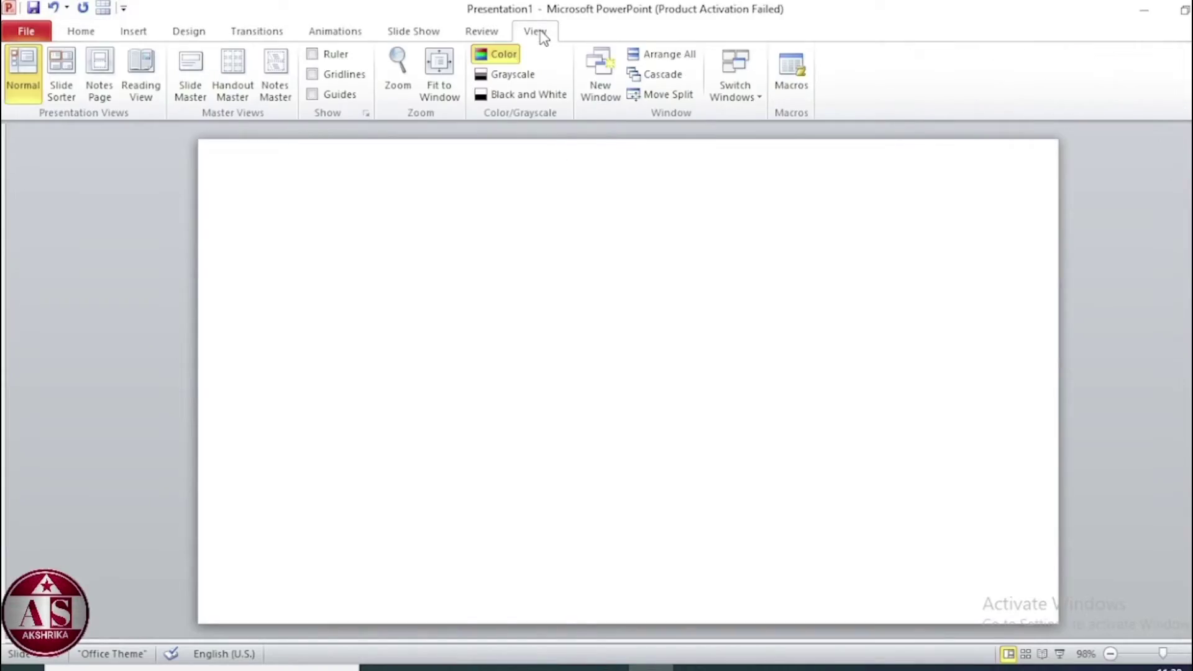
click(311, 95)
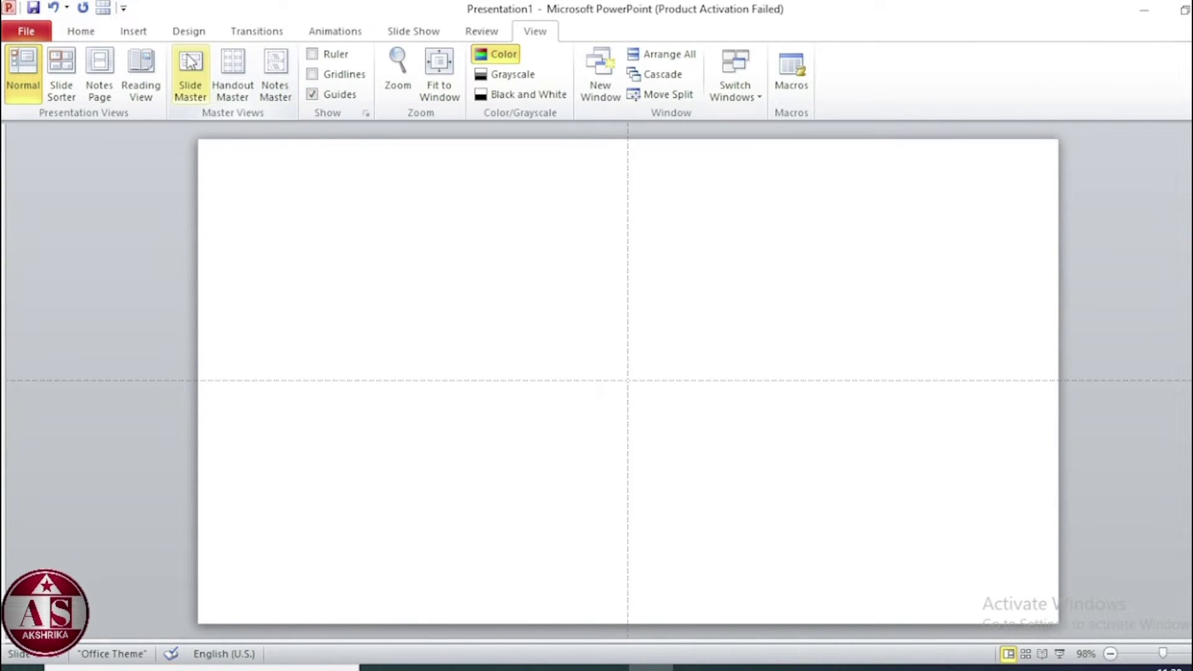
click(81, 31)
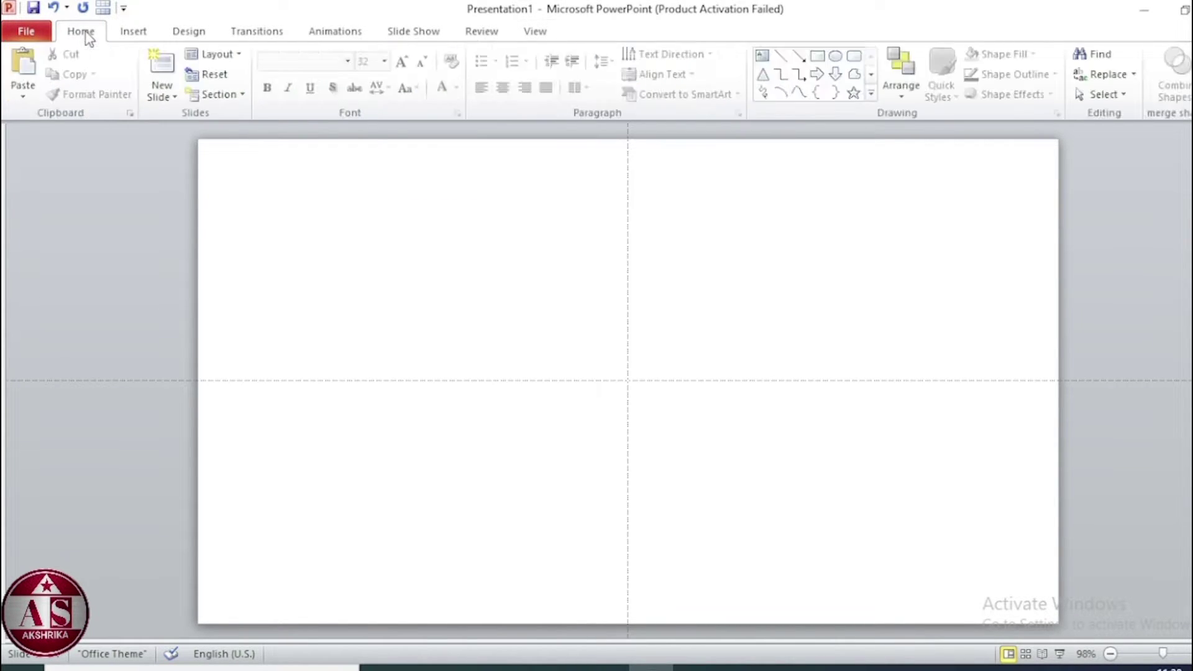
Step: Draw a full-width rectangle bar across the slide's middle, filled black with no outline
click(134, 31)
click(254, 87)
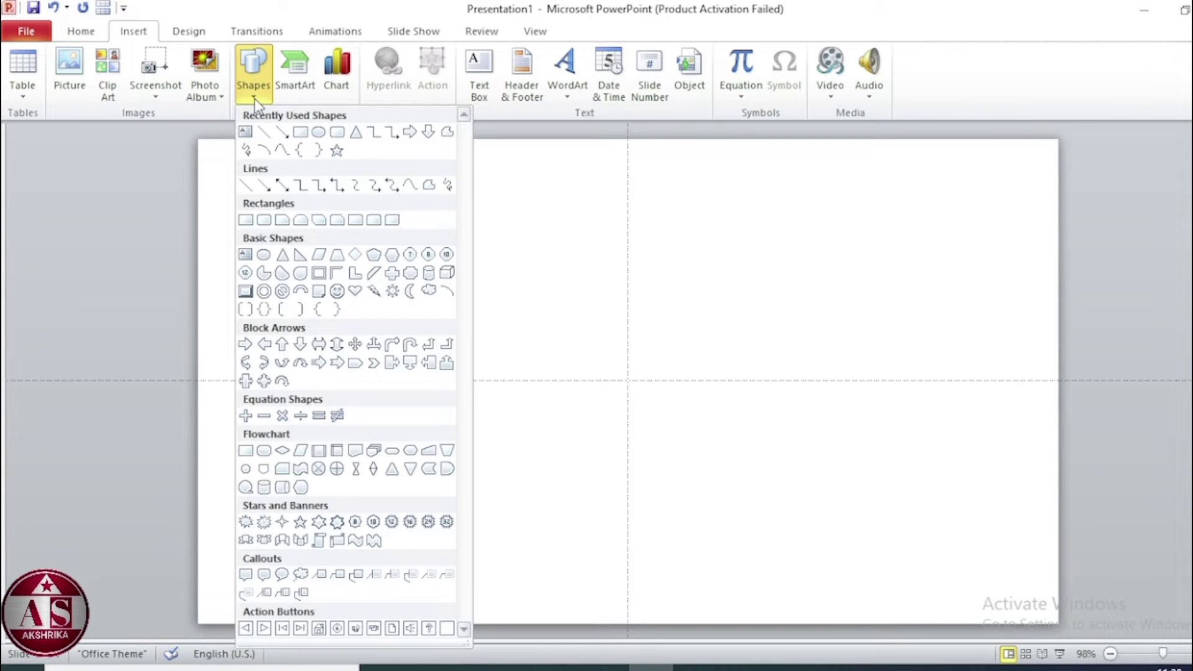
click(300, 132)
drag(199, 382, 1058, 347)
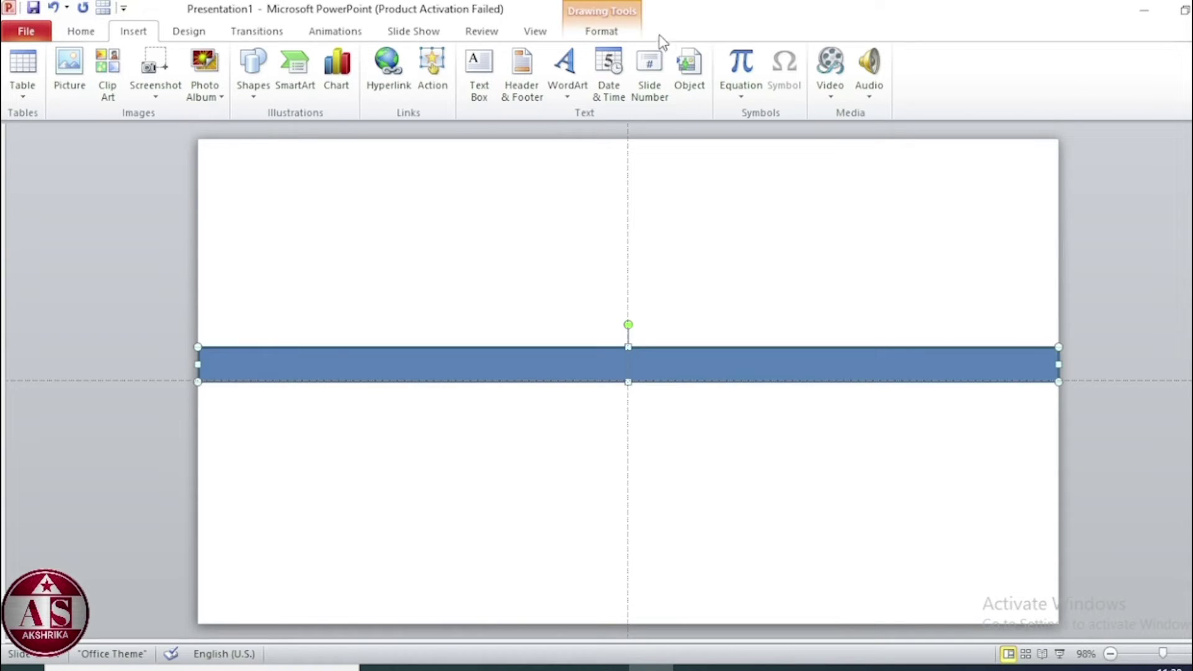
click(601, 31)
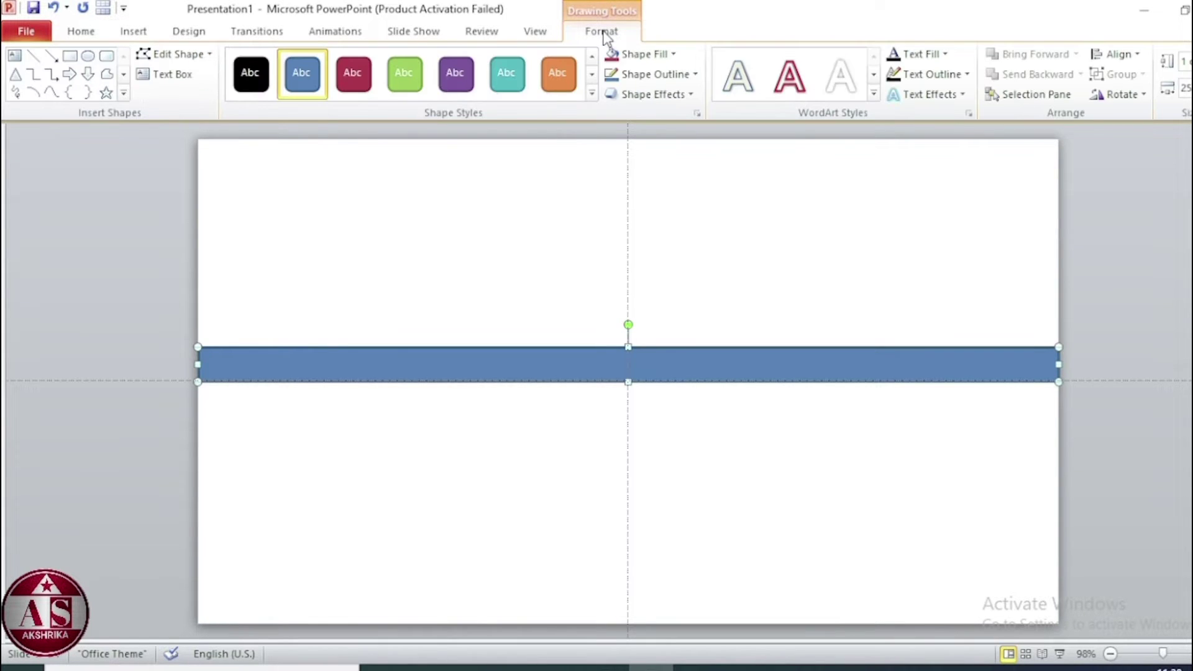
click(682, 76)
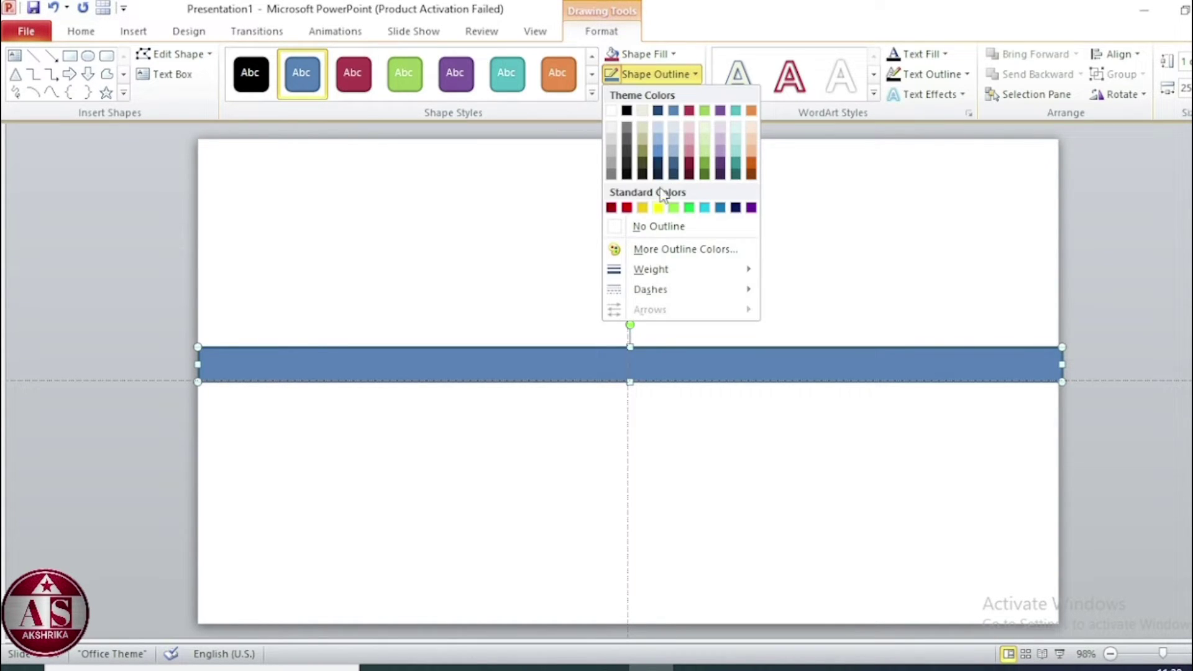
click(657, 228)
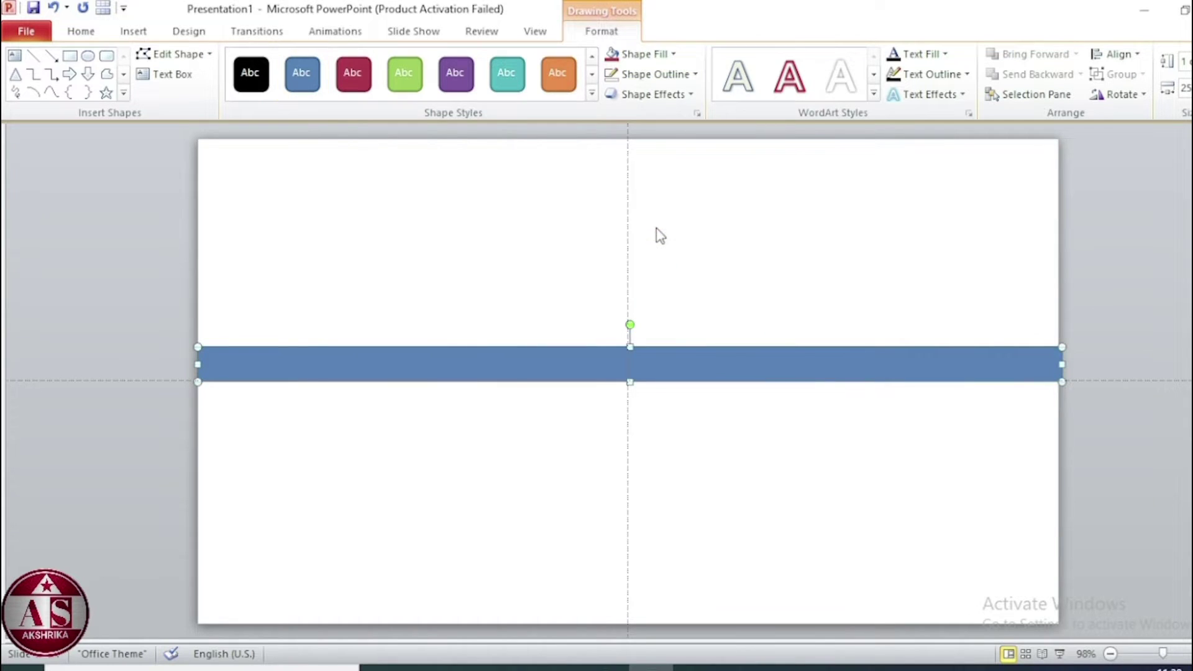
click(646, 55)
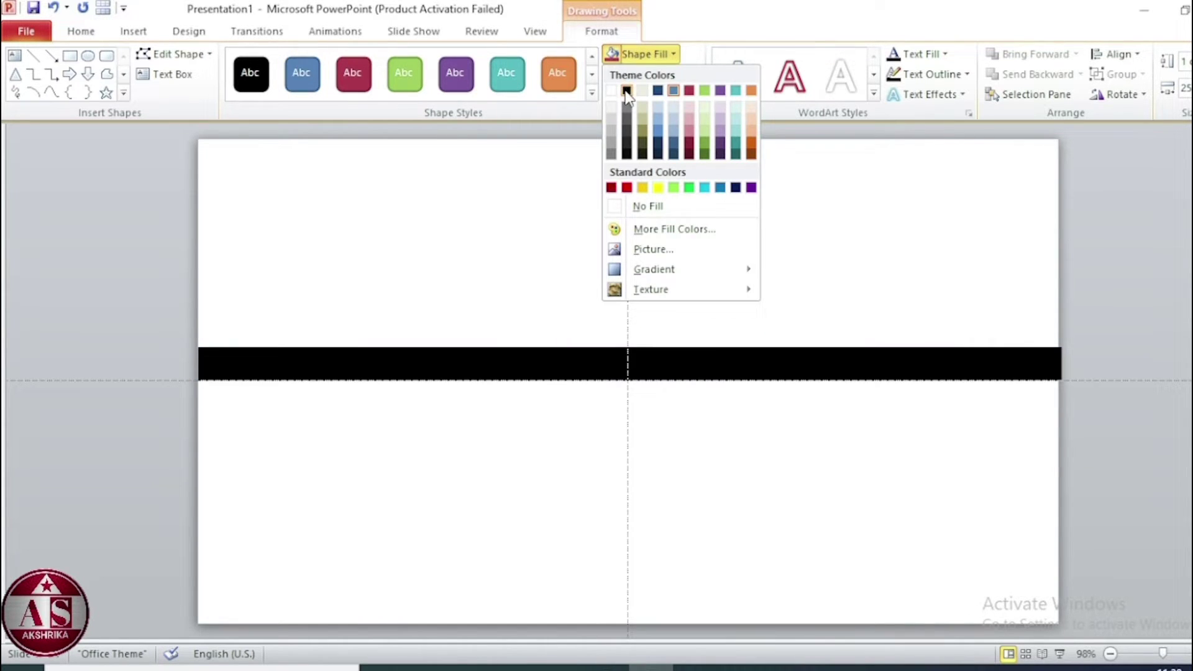
click(627, 91)
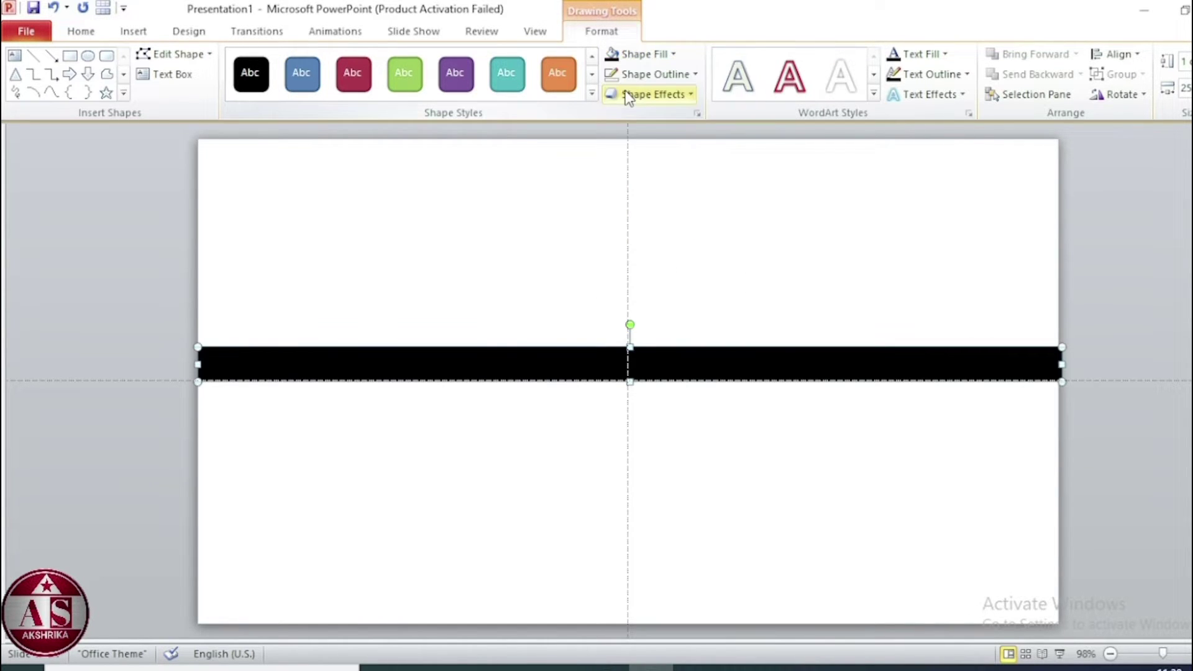
click(134, 32)
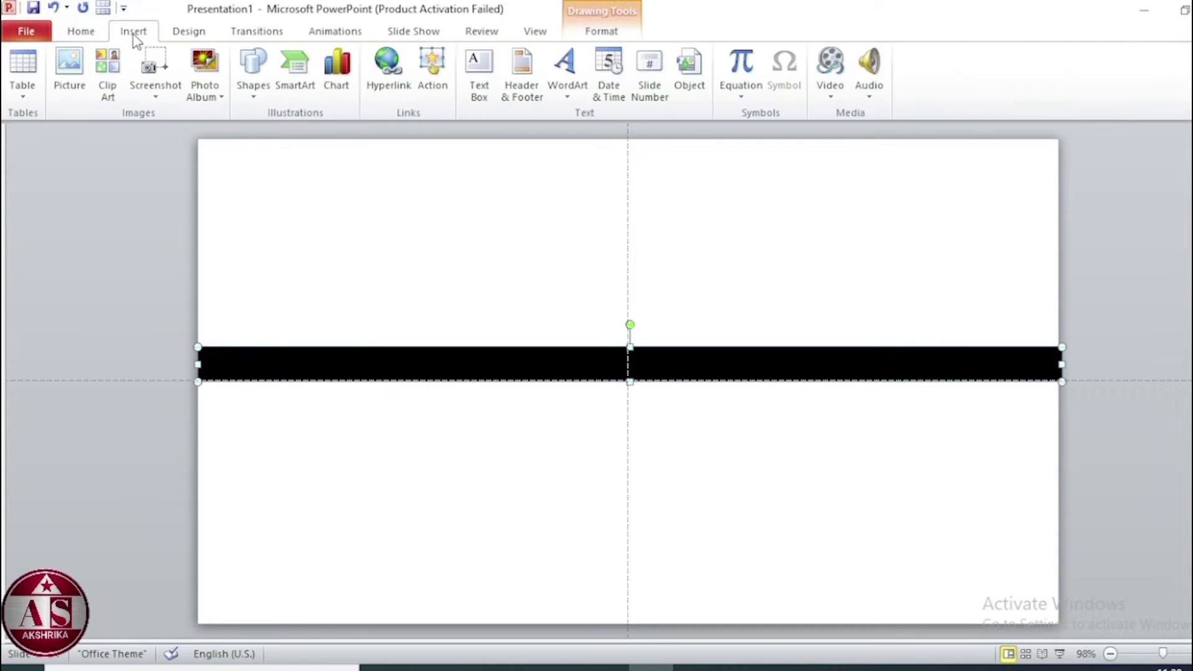
Step: Draw a thin block arc under the bar, filled black with no outline
click(252, 98)
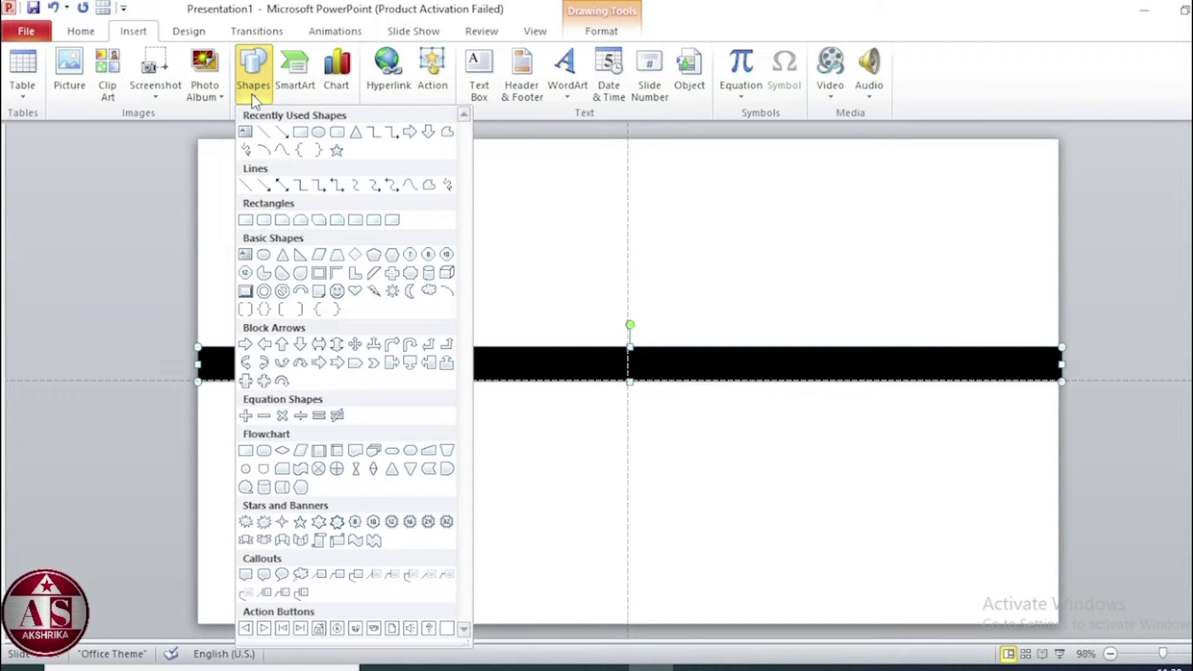
click(301, 291)
drag(235, 394, 520, 544)
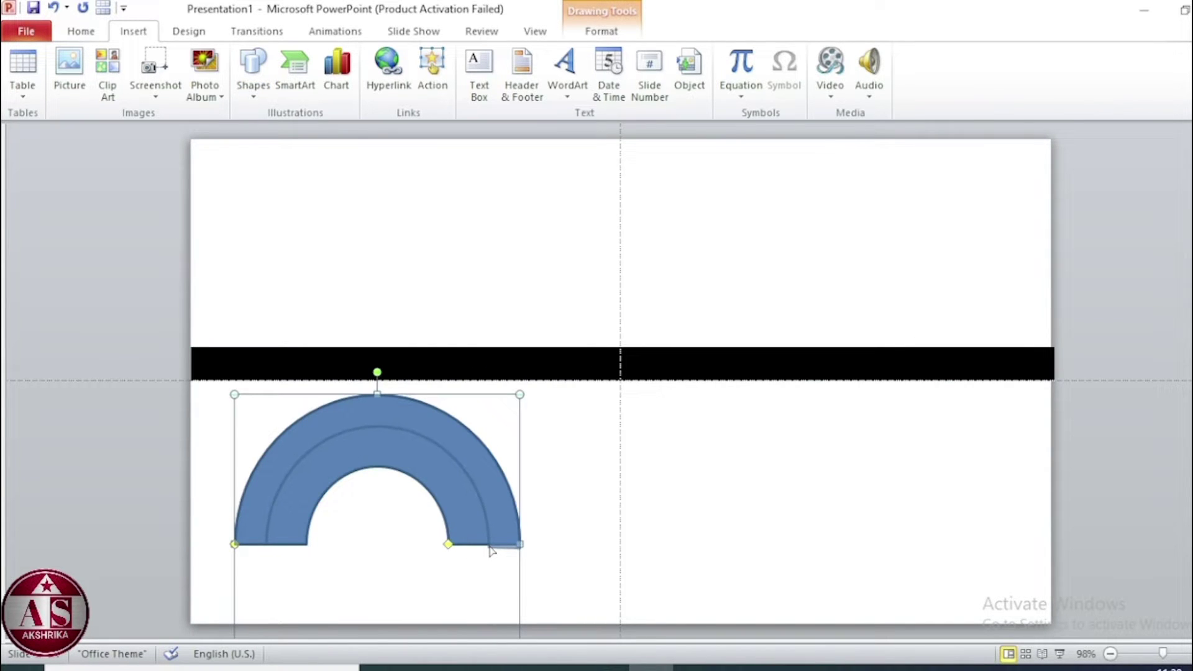
drag(447, 545, 491, 551)
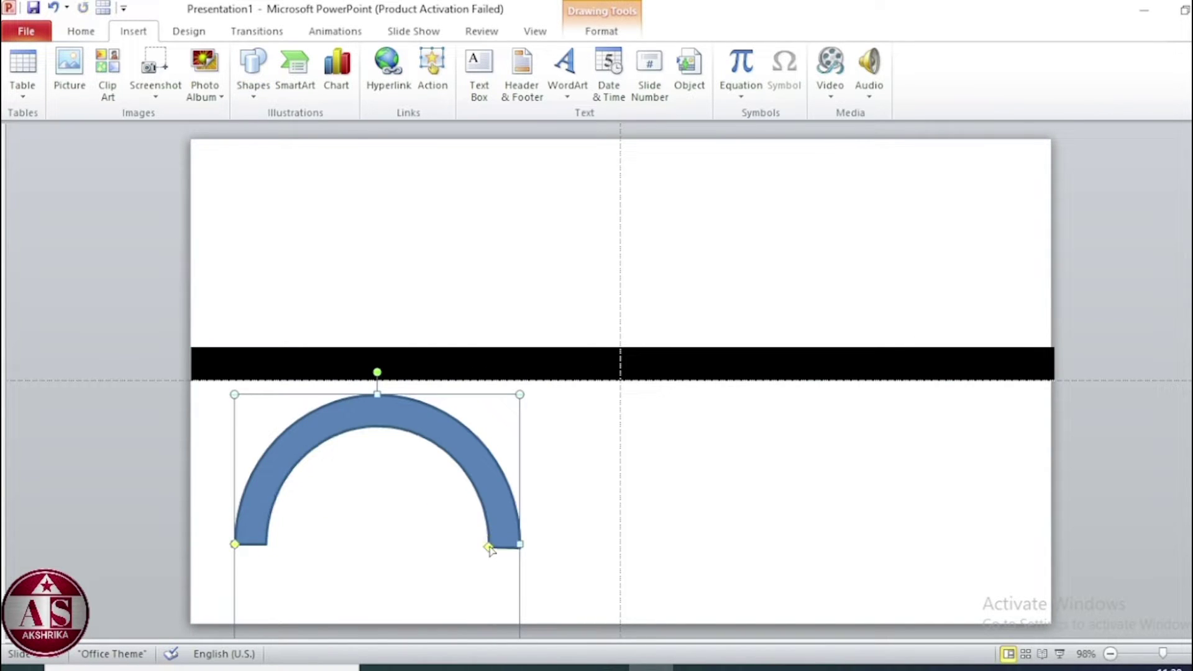
click(601, 32)
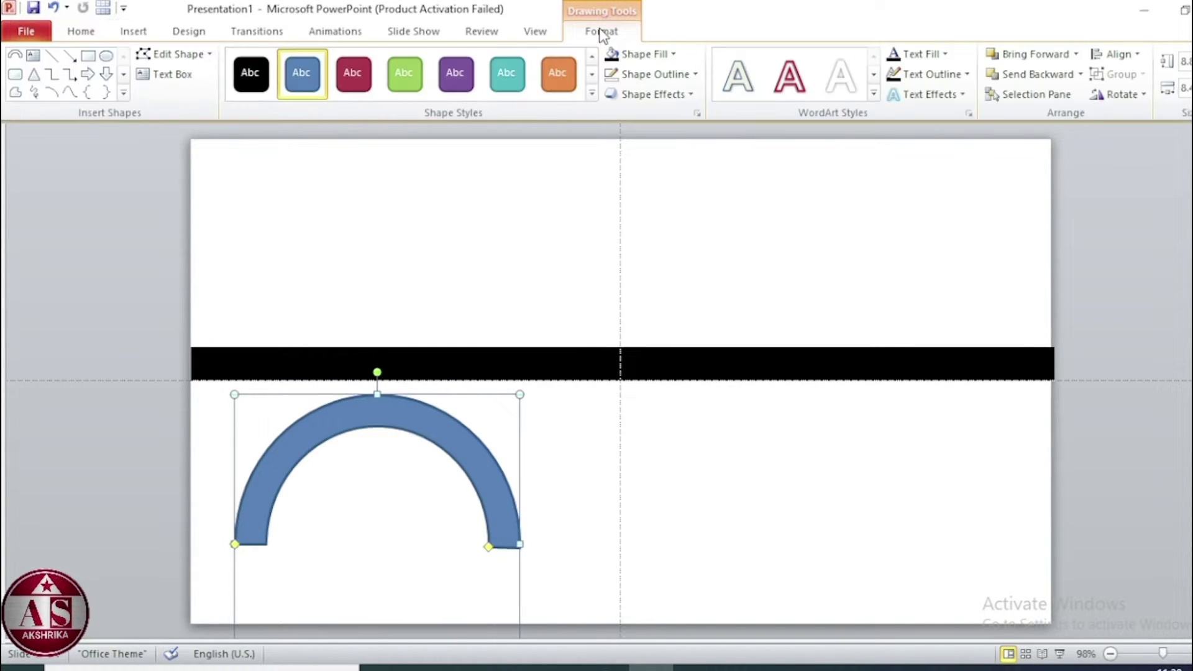
click(649, 75)
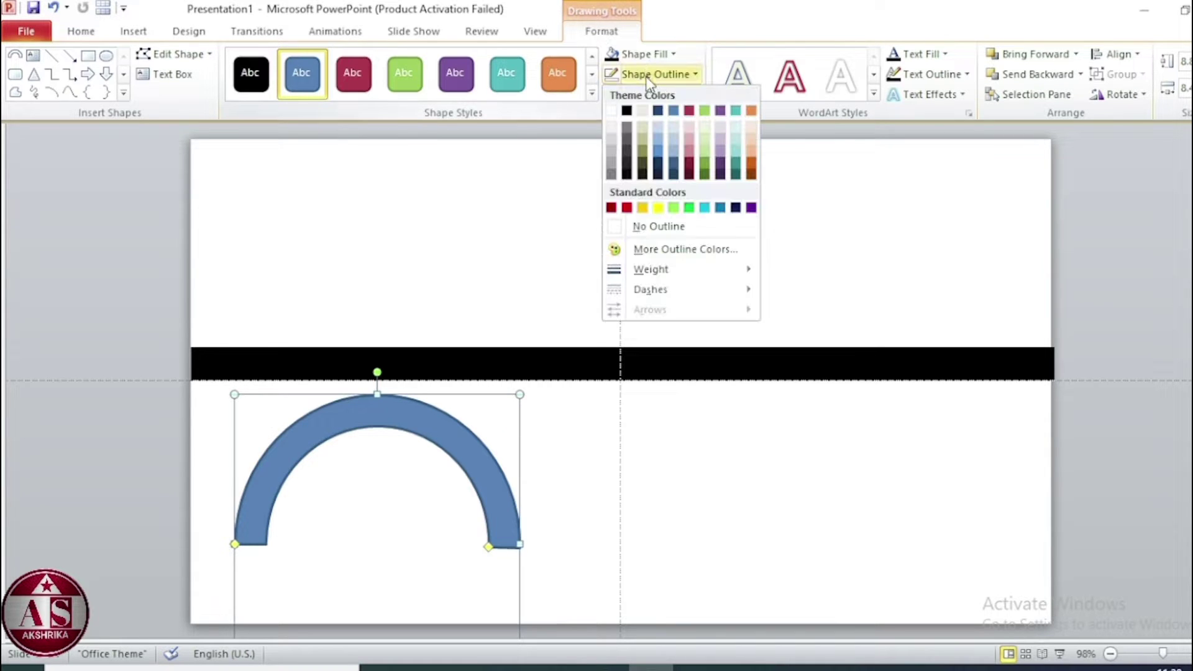
click(641, 236)
drag(380, 426, 353, 412)
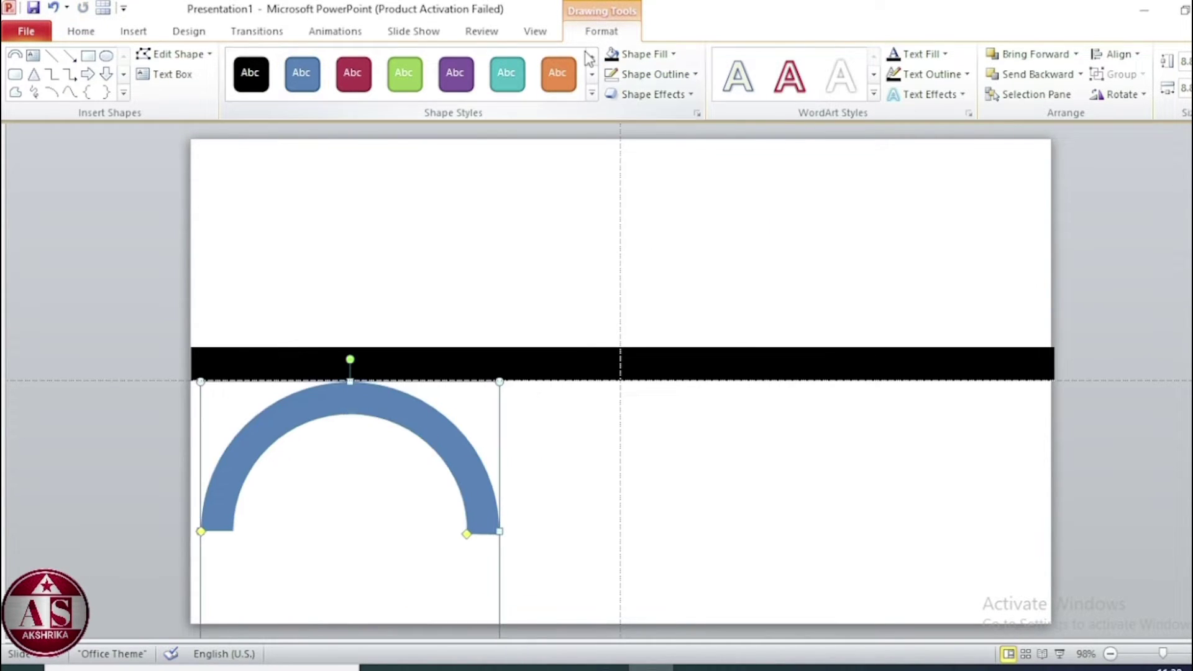
click(640, 54)
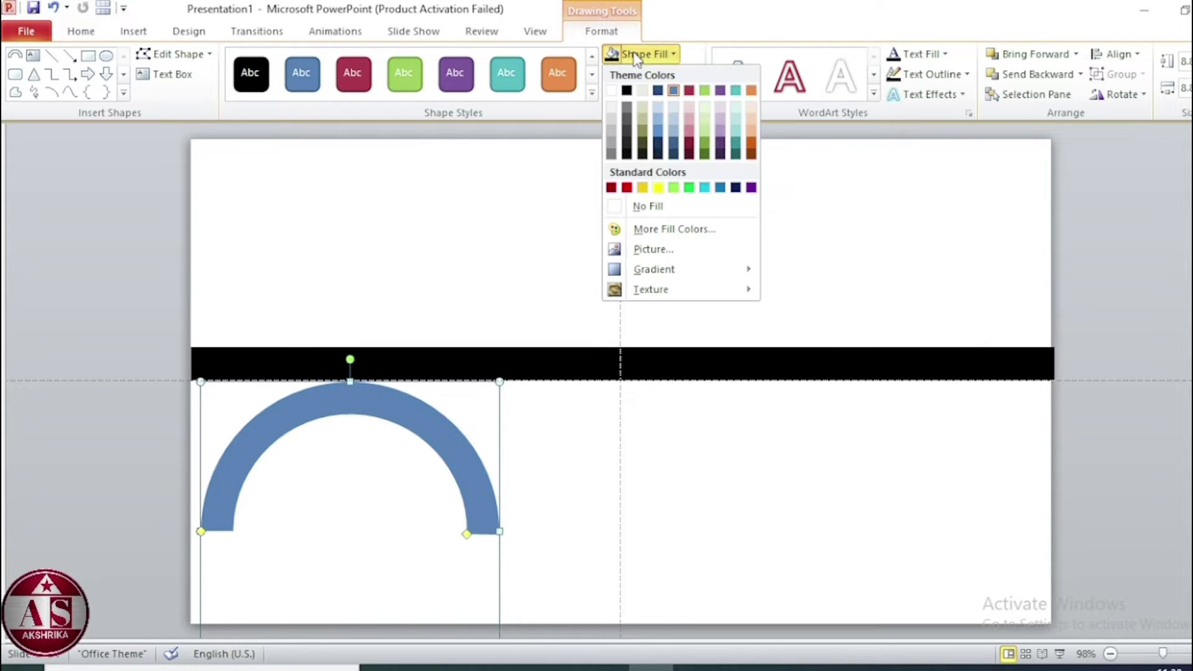
click(628, 92)
Step: Position the arch beneath the bar and duplicate it into a row of four arches
drag(362, 401, 482, 404)
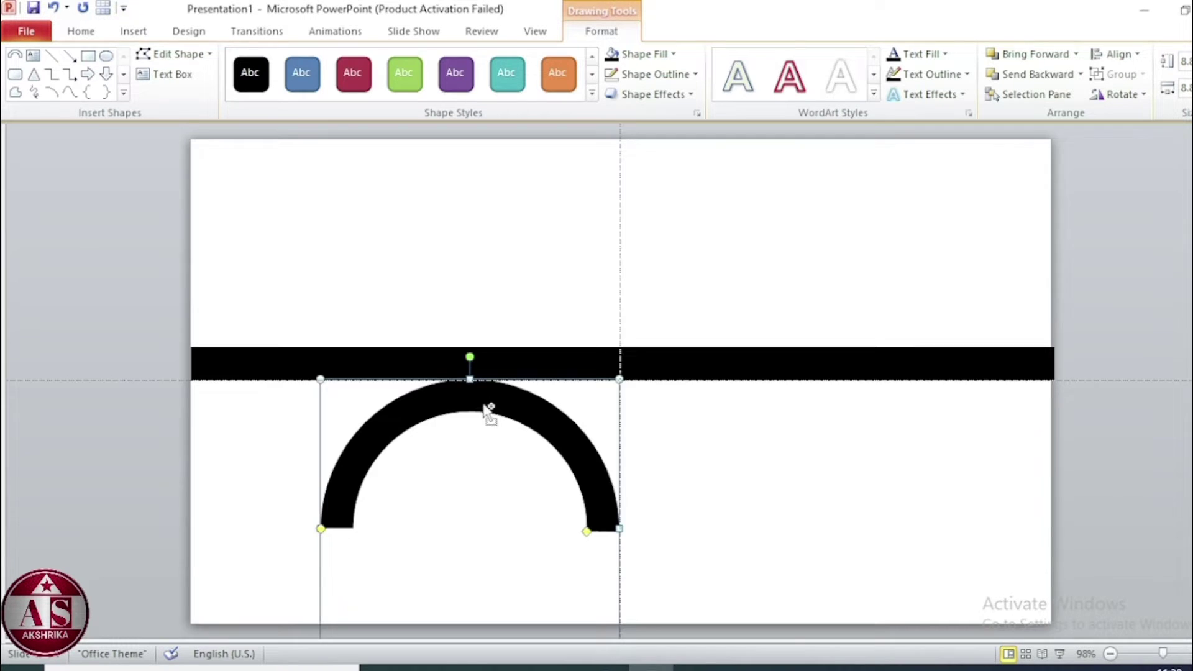
scroll(489, 410, down, 2)
drag(469, 346, 722, 341)
key(ctrl+d)
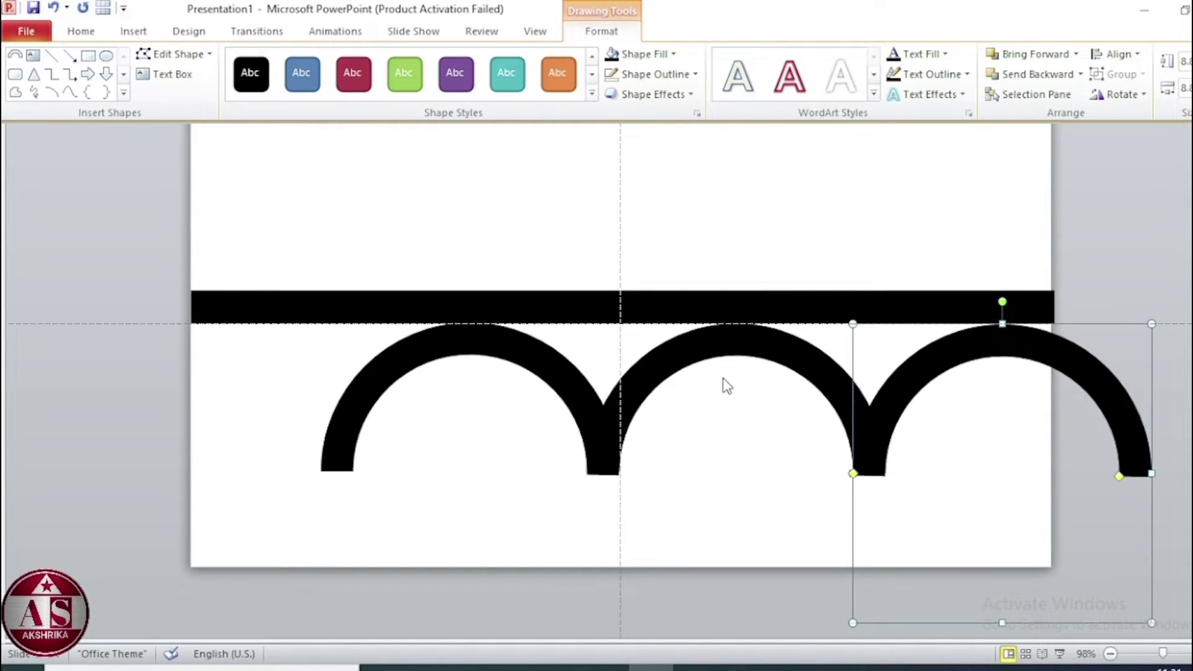
key(ctrl+d)
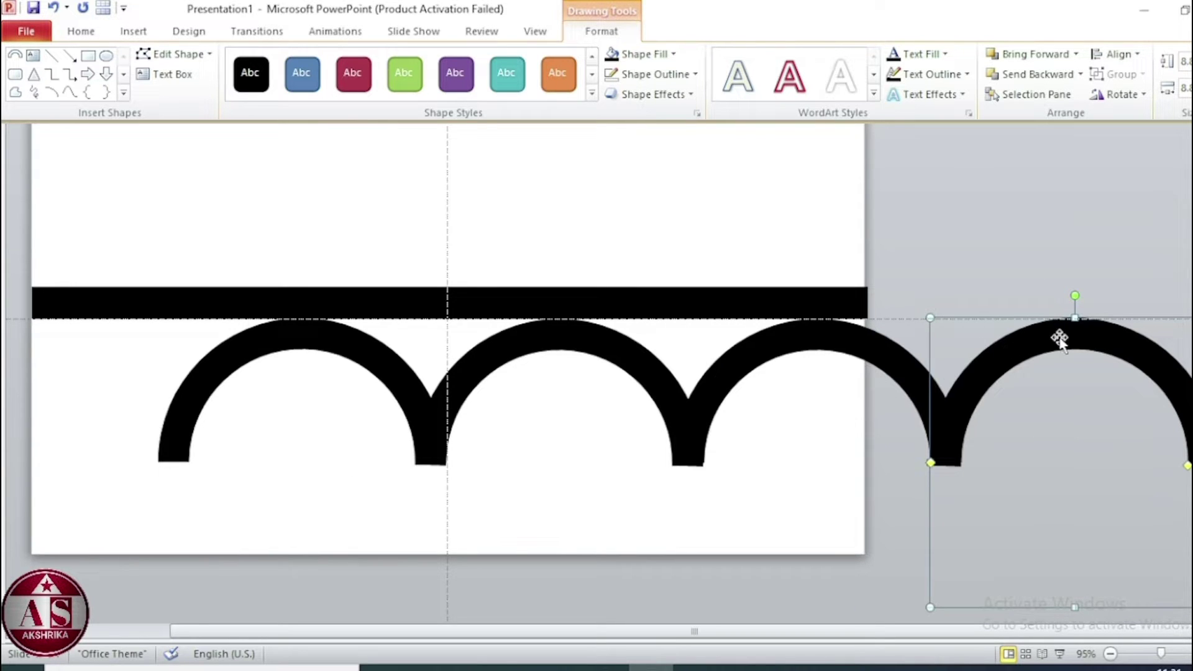
shift+click(755, 340)
shift+click(599, 343)
shift+click(322, 347)
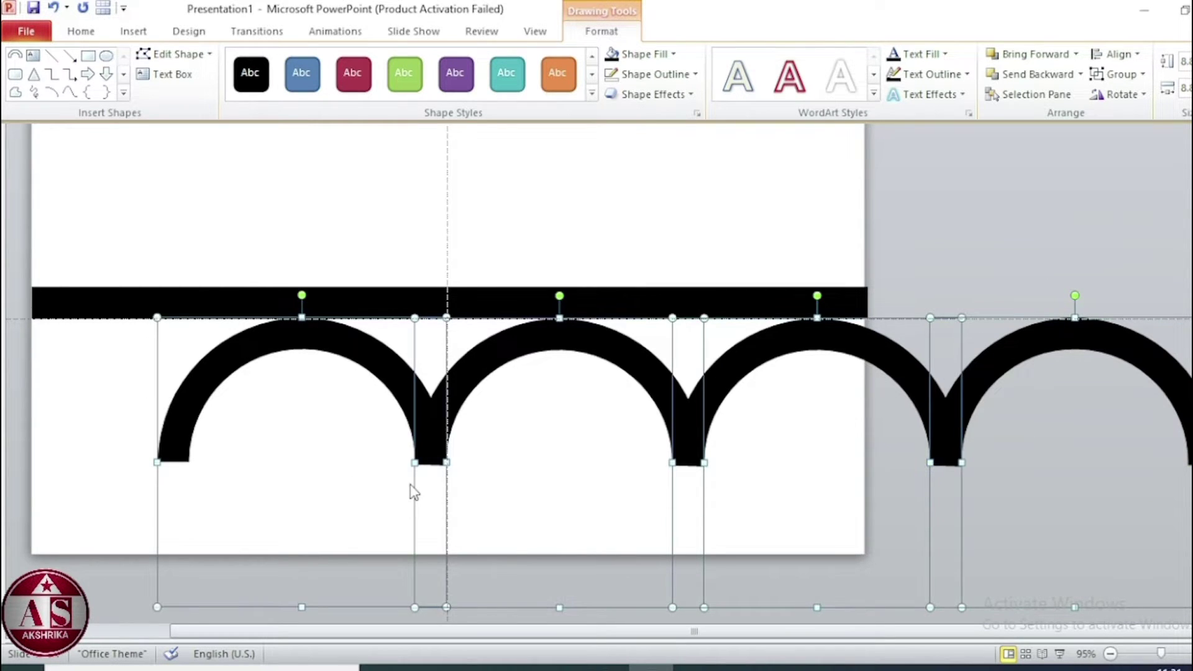
key(Left)
key(Left)
key(Left)
key(Left)
key(Left)
key(Left)
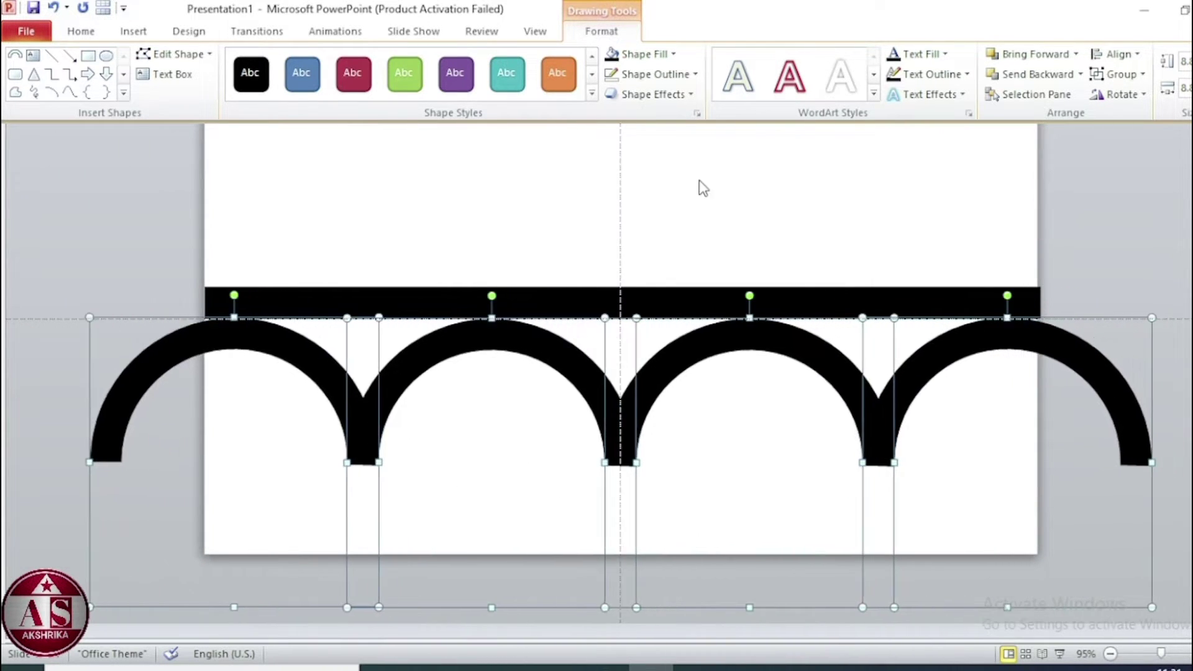
click(701, 186)
click(145, 39)
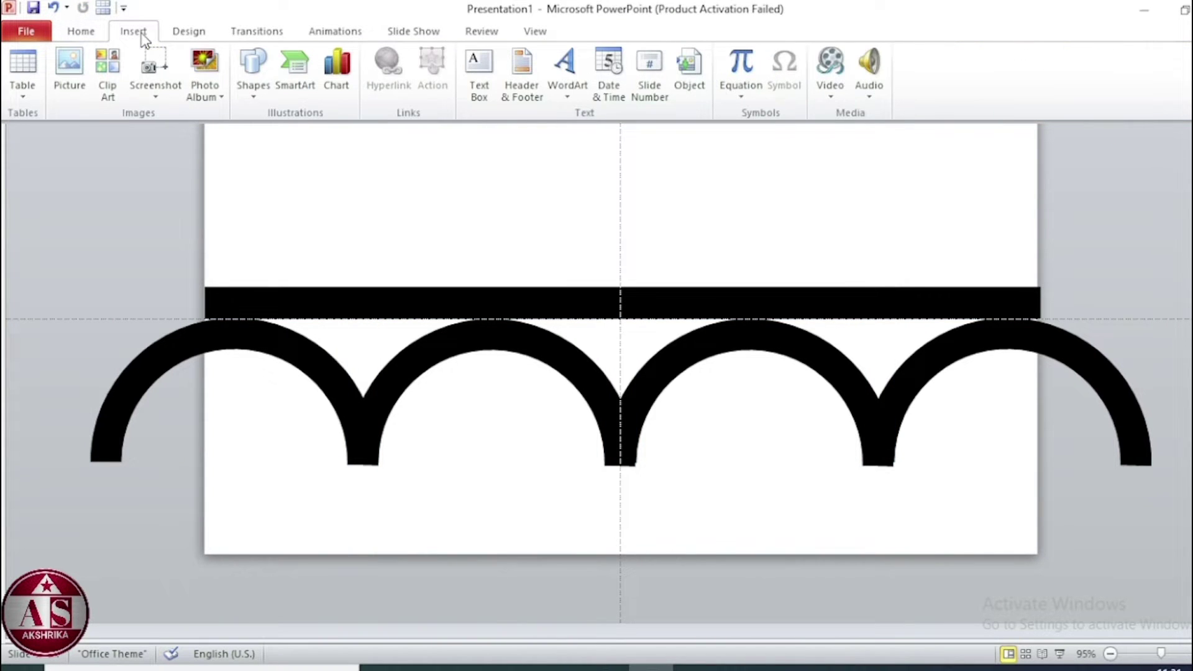
Step: Draw an upside-down triangle, filled black with no outline
click(253, 87)
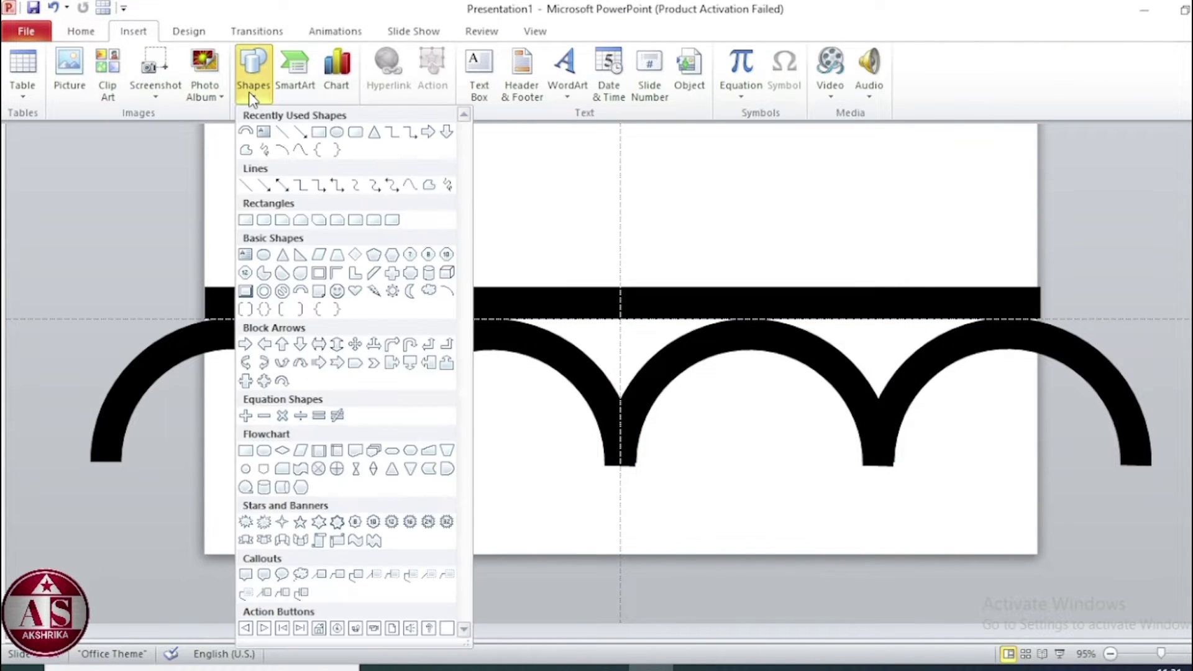
click(374, 133)
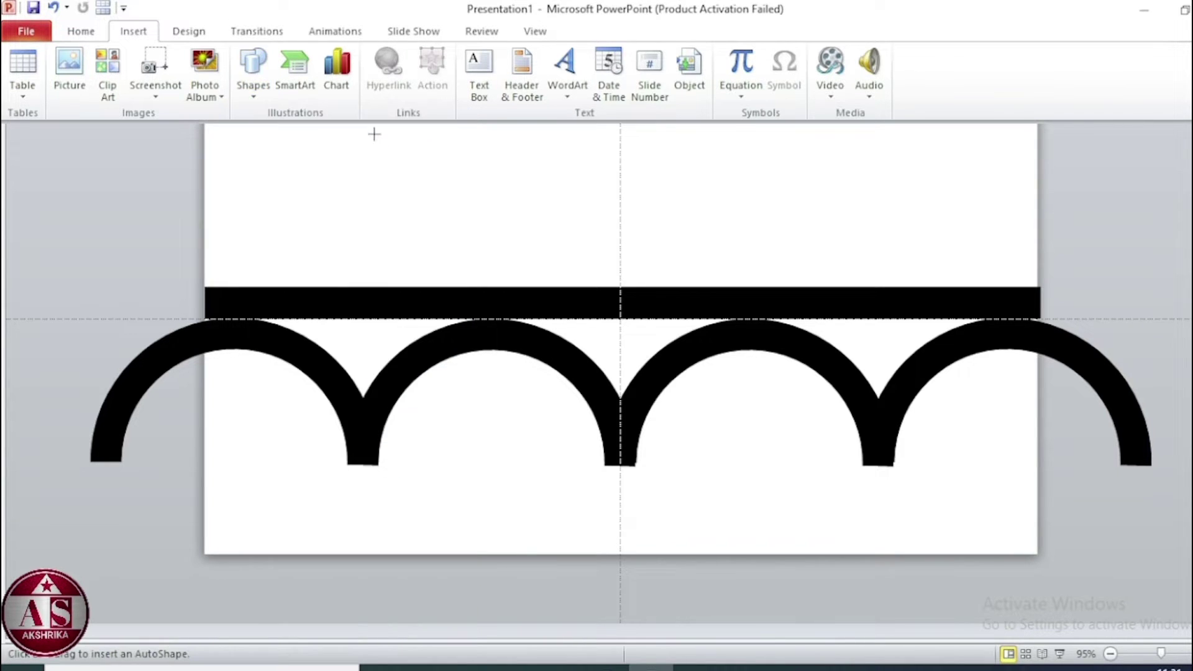
drag(378, 162, 558, 210)
drag(487, 193, 487, 305)
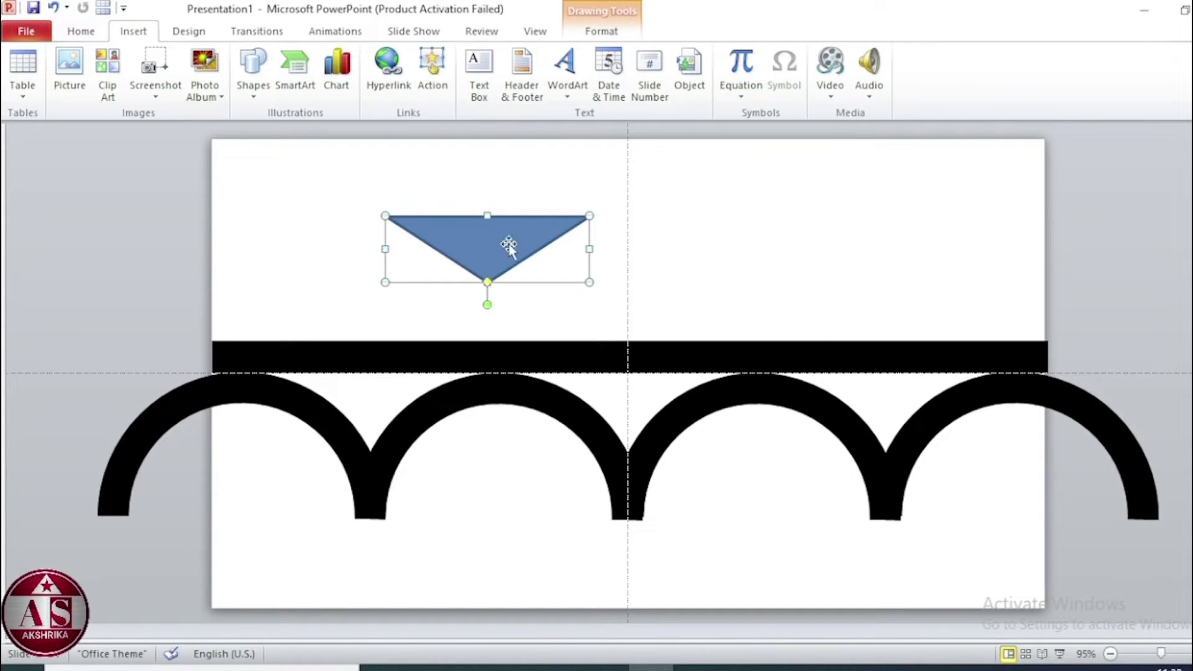
click(602, 34)
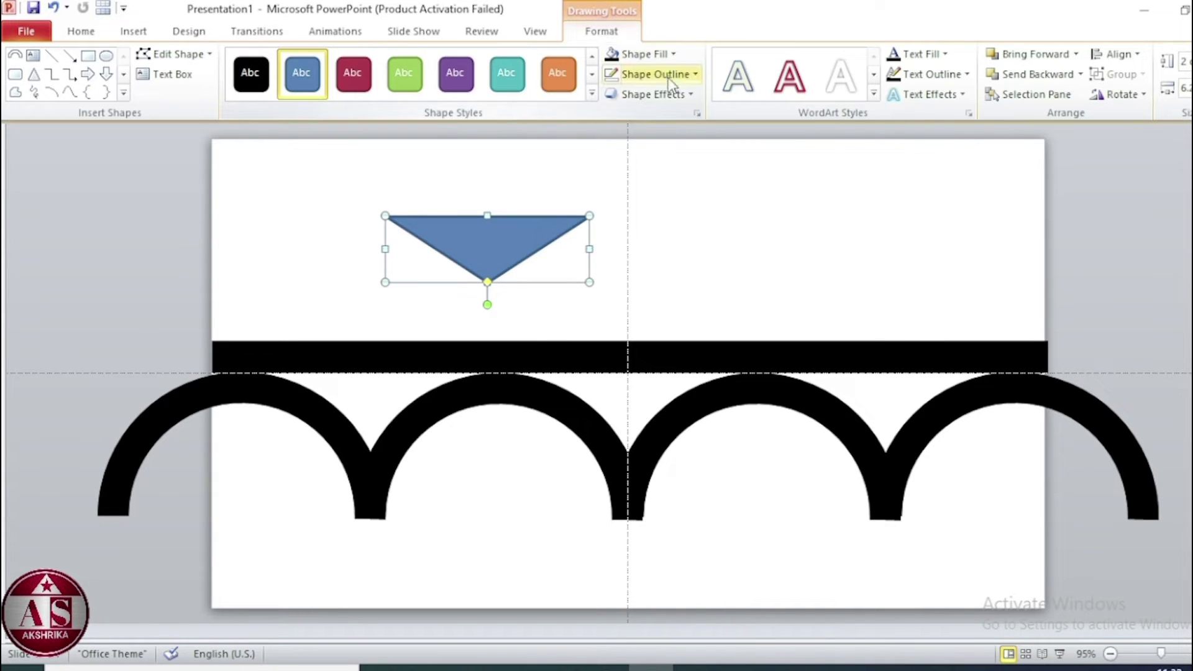
click(672, 56)
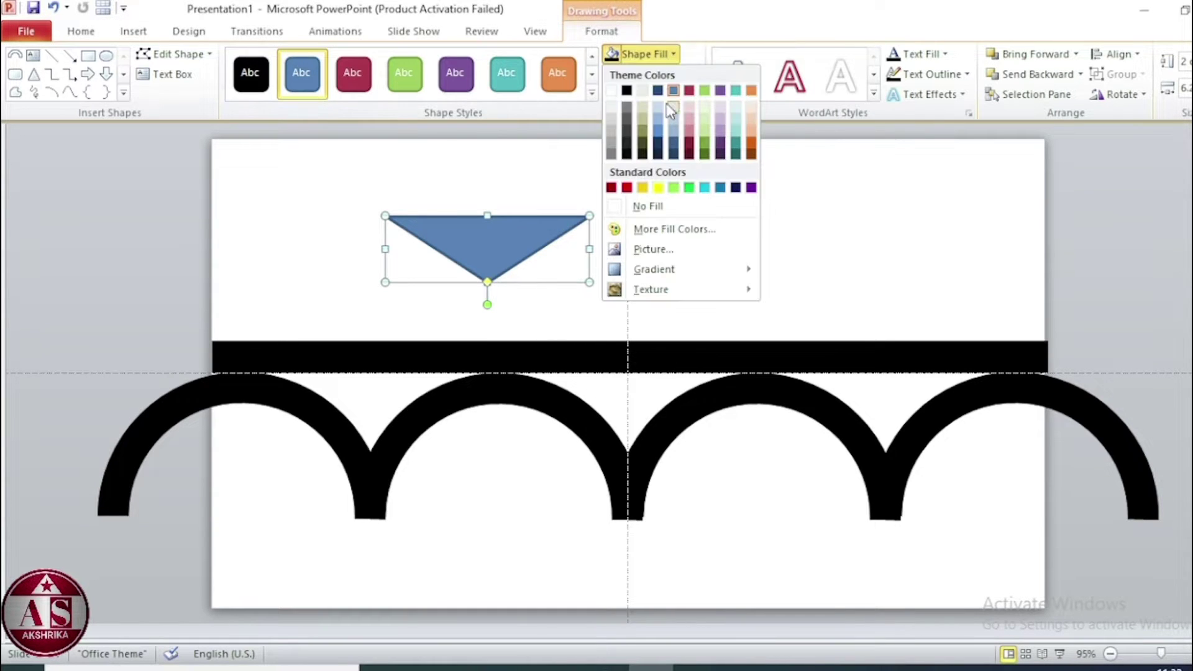
click(625, 88)
click(681, 76)
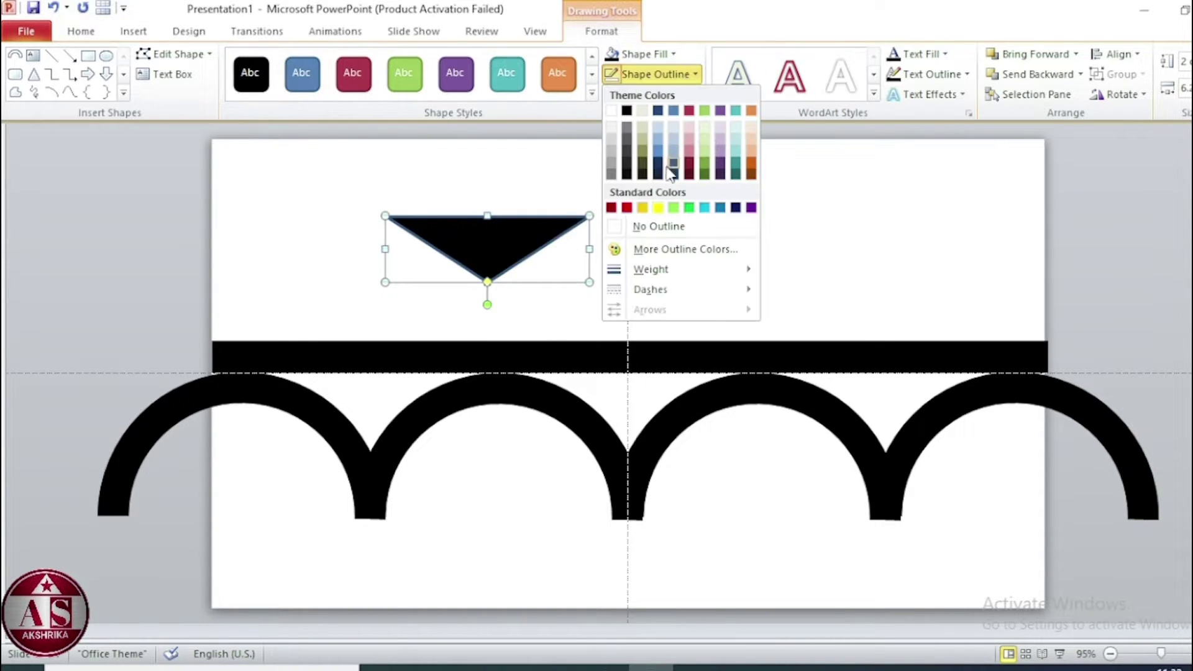
click(650, 226)
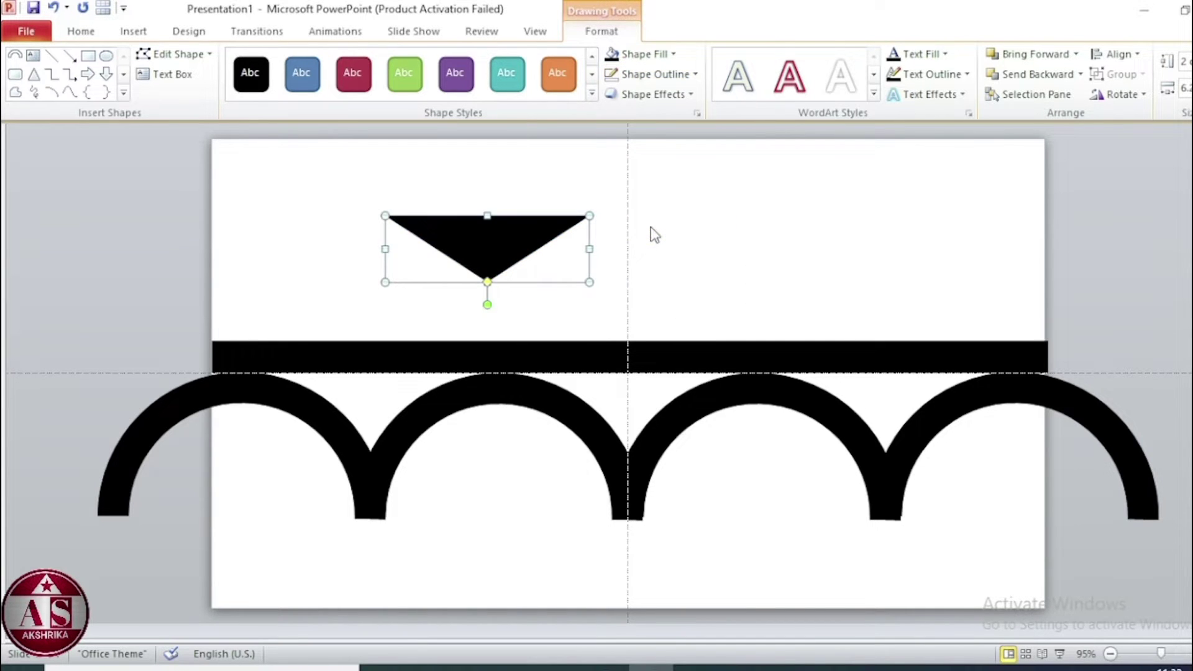
Step: Fit the wedge into the gap between arches and duplicate it for the next gap
mouse_move(486, 248)
mouse_down()
mouse_move(373, 410)
mouse_move(364, 355)
mouse_up()
drag(266, 401, 241, 404)
drag(515, 402, 514, 403)
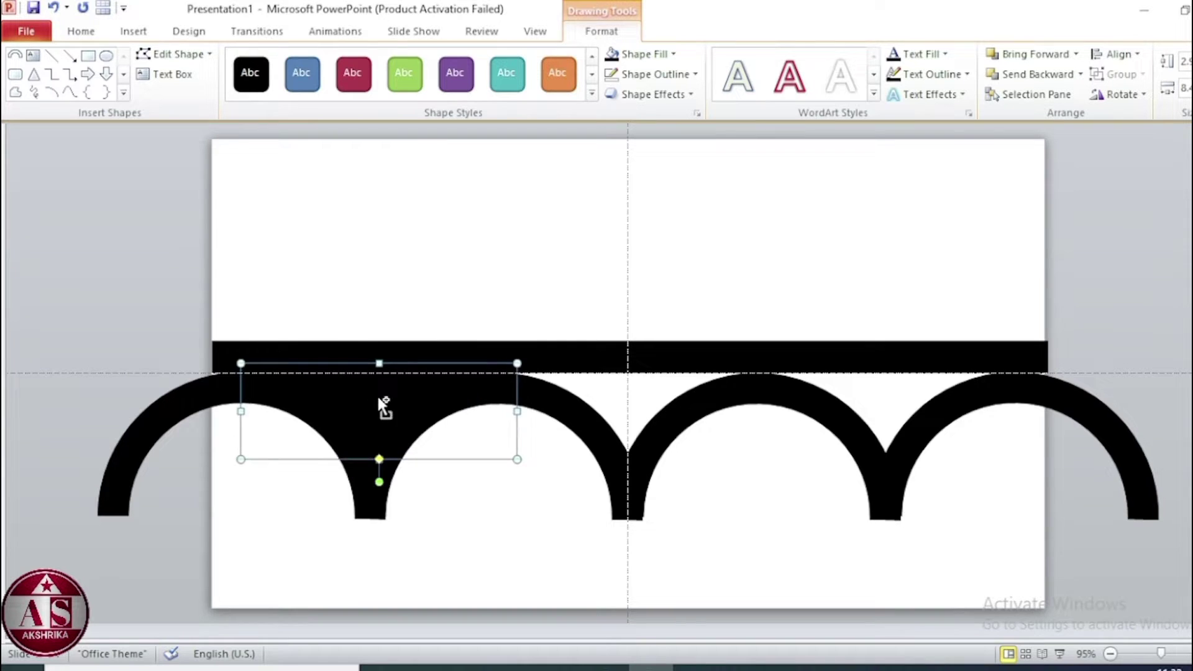
drag(377, 395, 621, 416)
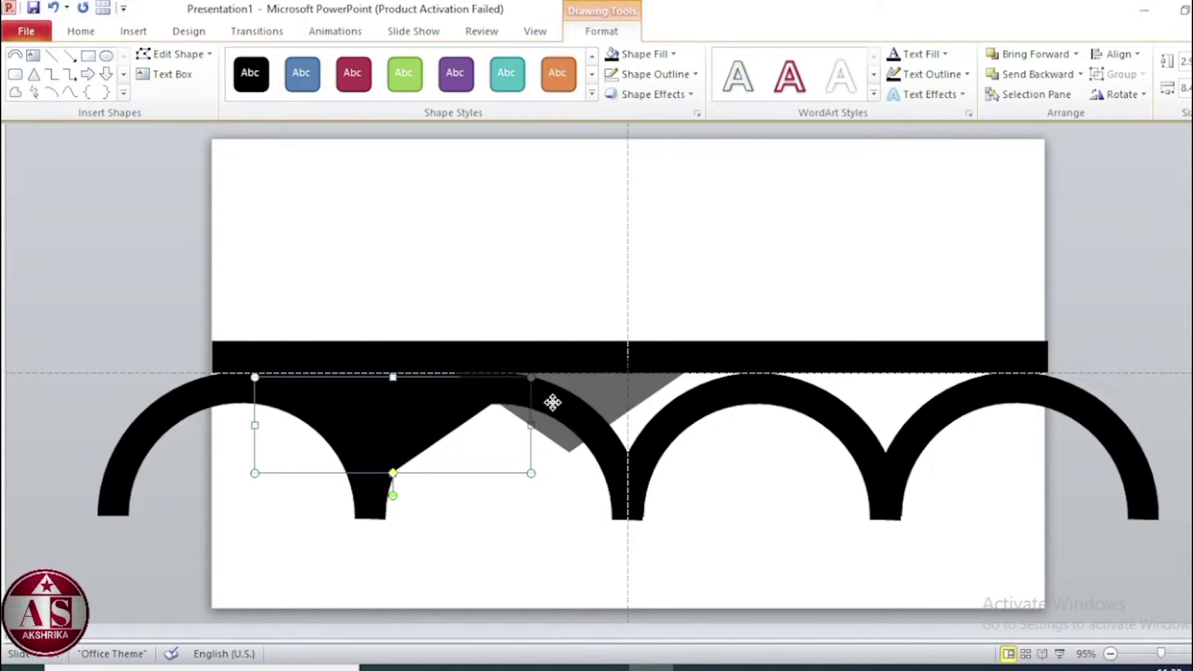
key(ctrl+d)
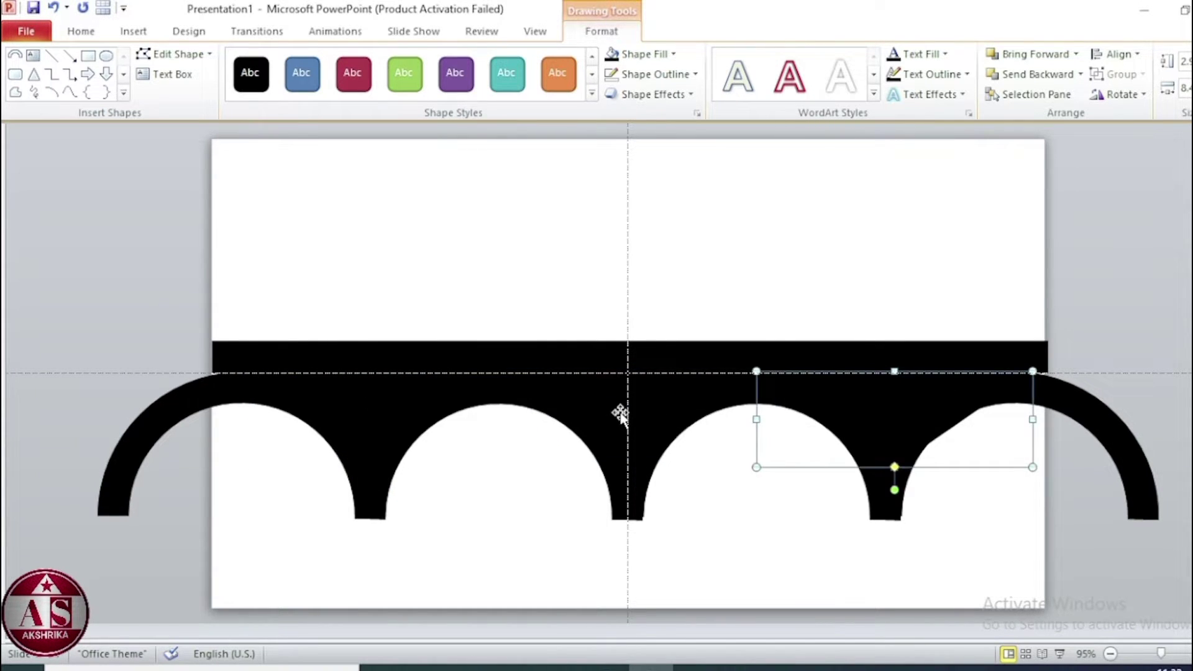
key(Left)
key(Left)
click(500, 312)
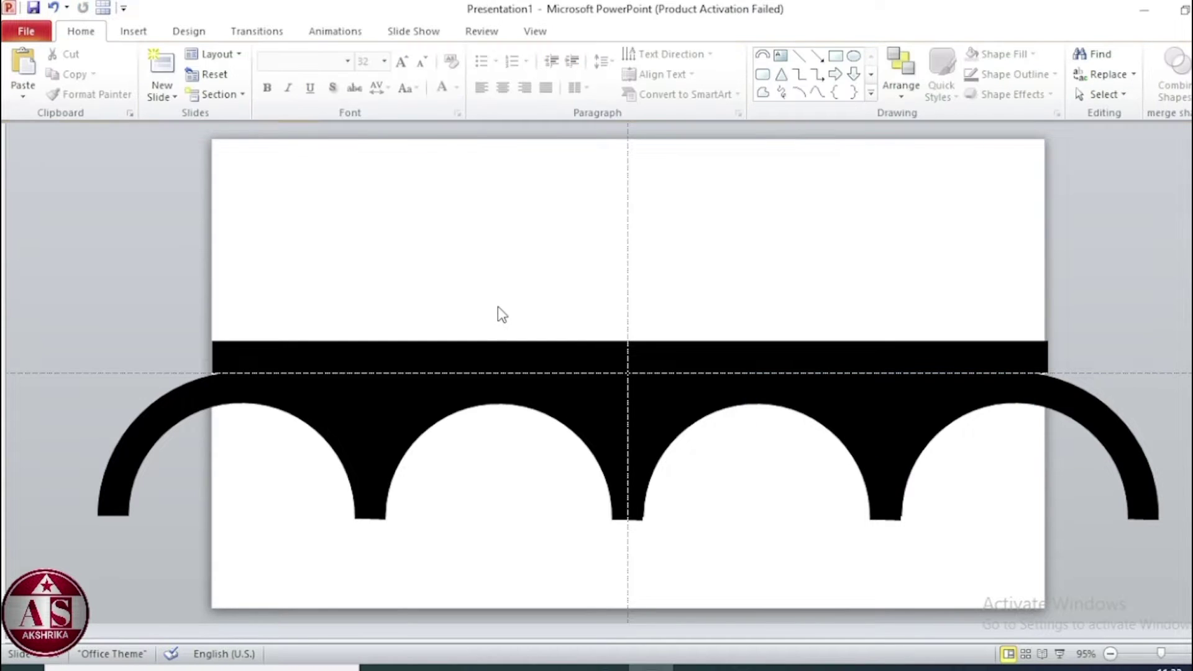
Step: Draw a regular pentagon above the bridge
click(132, 34)
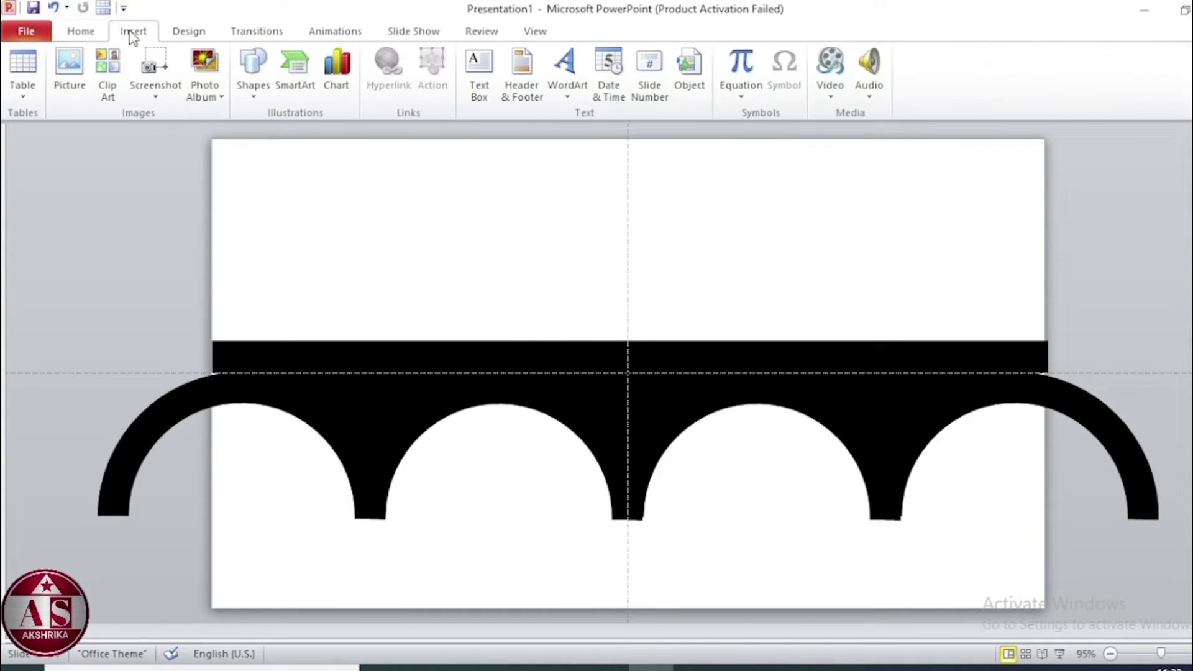
click(253, 78)
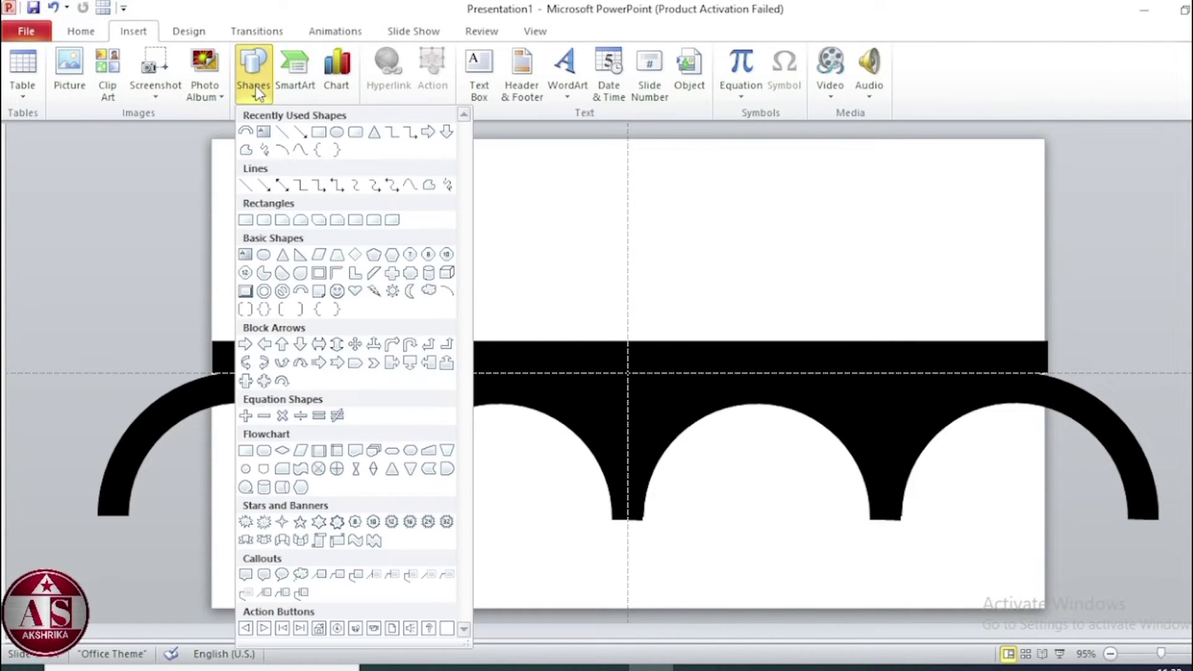
click(374, 254)
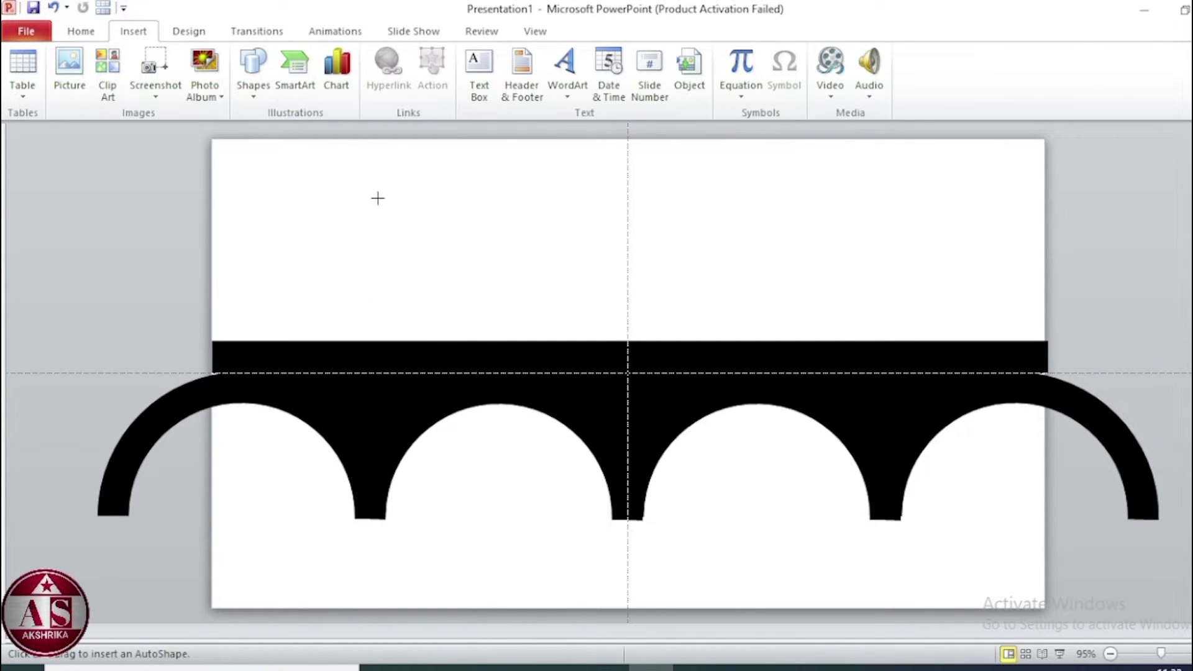
drag(378, 197, 471, 270)
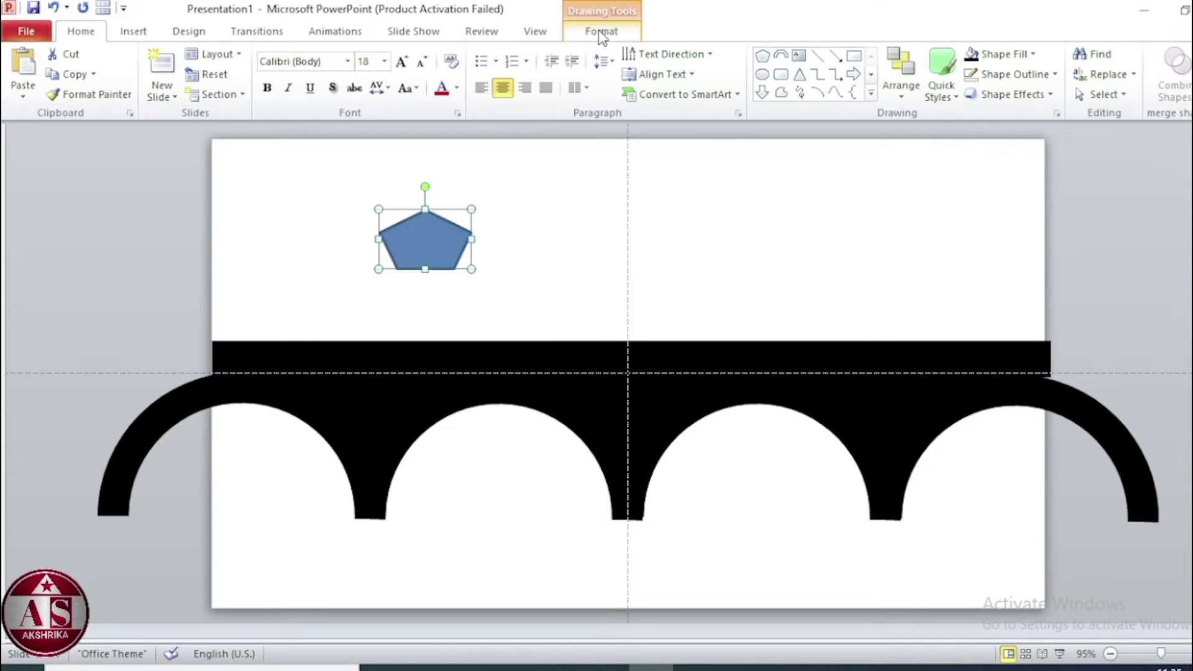
Step: Fill the pentagon black with no outline and enter Edit Points mode
click(600, 32)
click(640, 54)
click(626, 89)
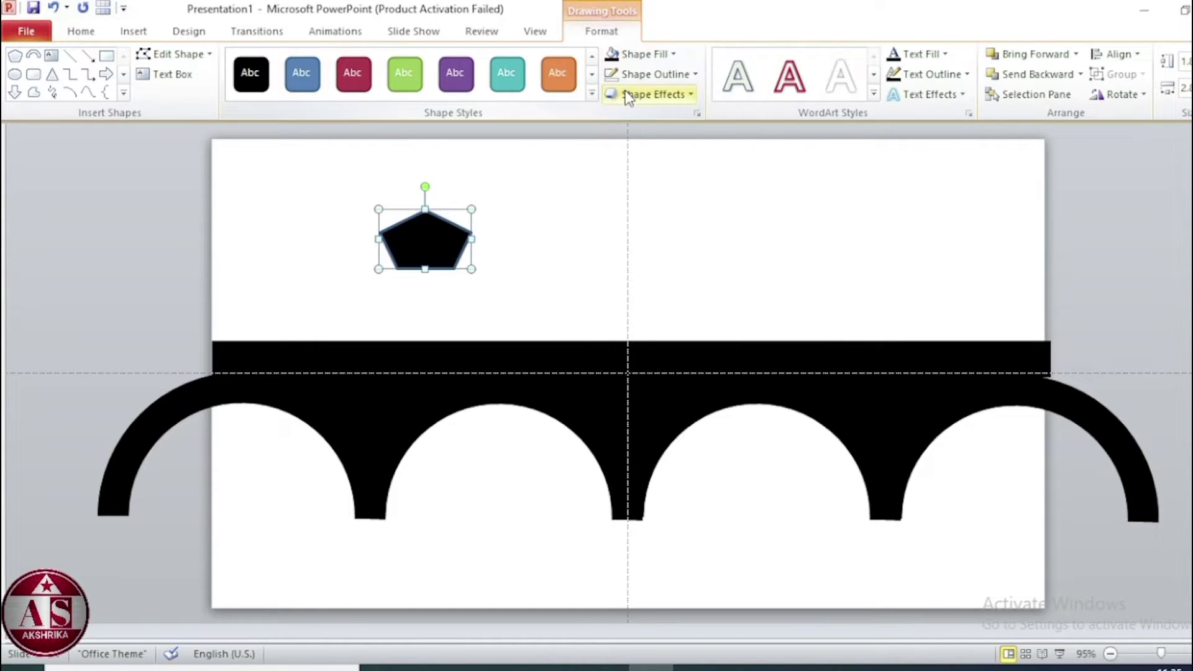
click(671, 74)
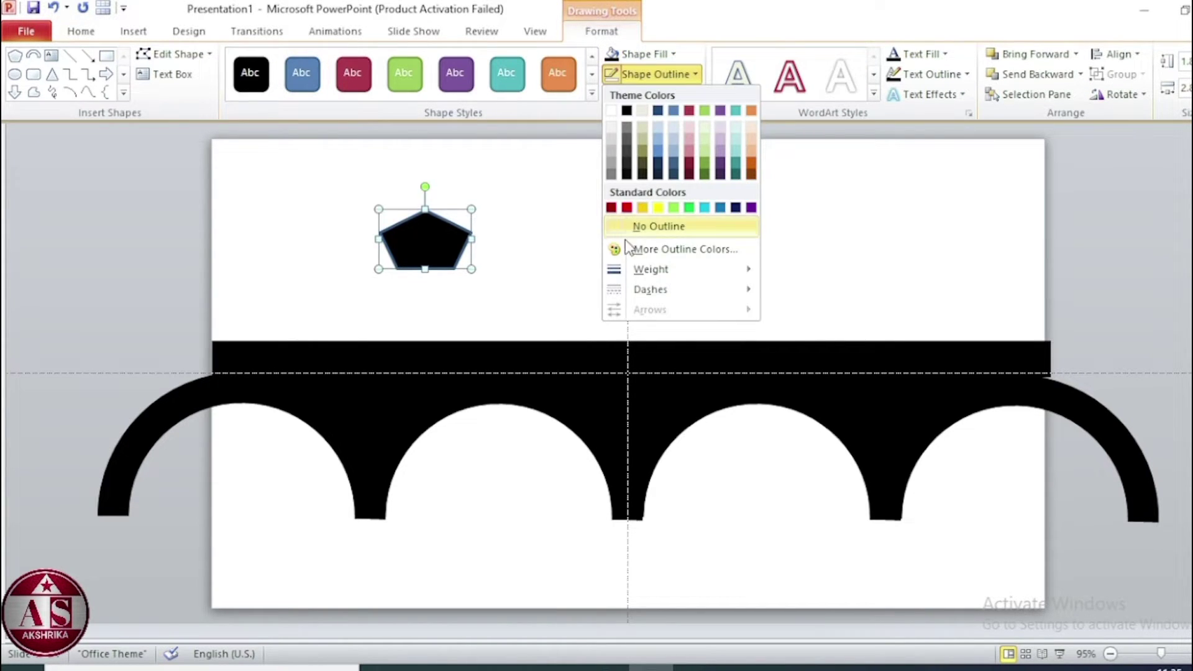
click(647, 228)
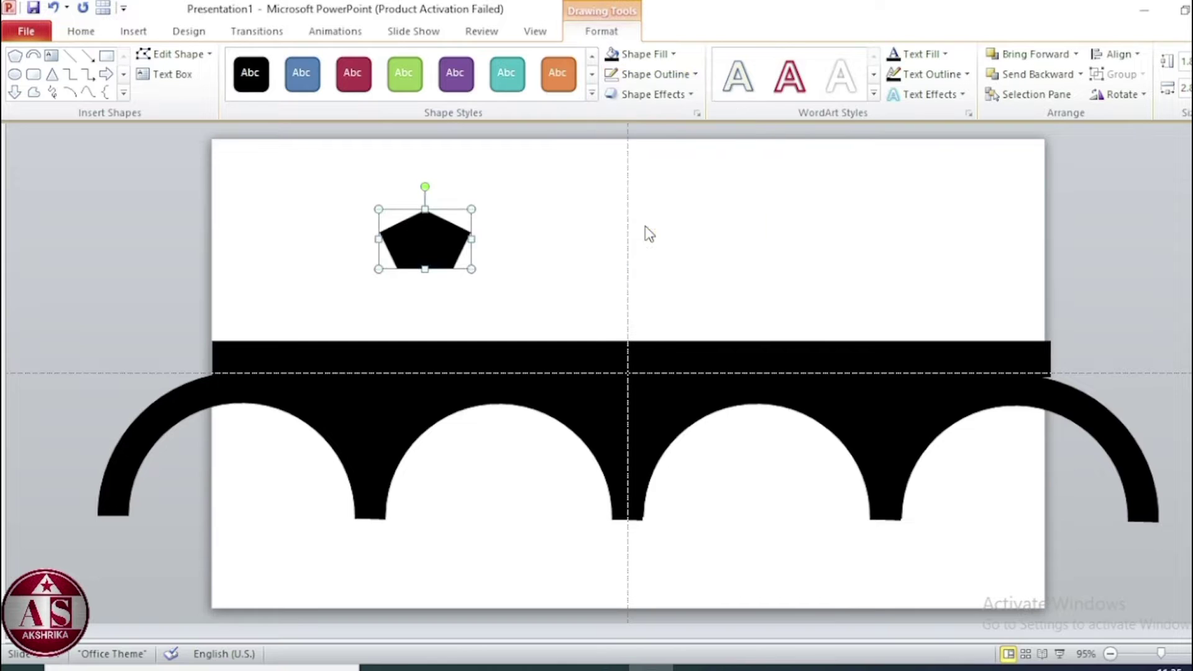
right_click(419, 249)
click(483, 367)
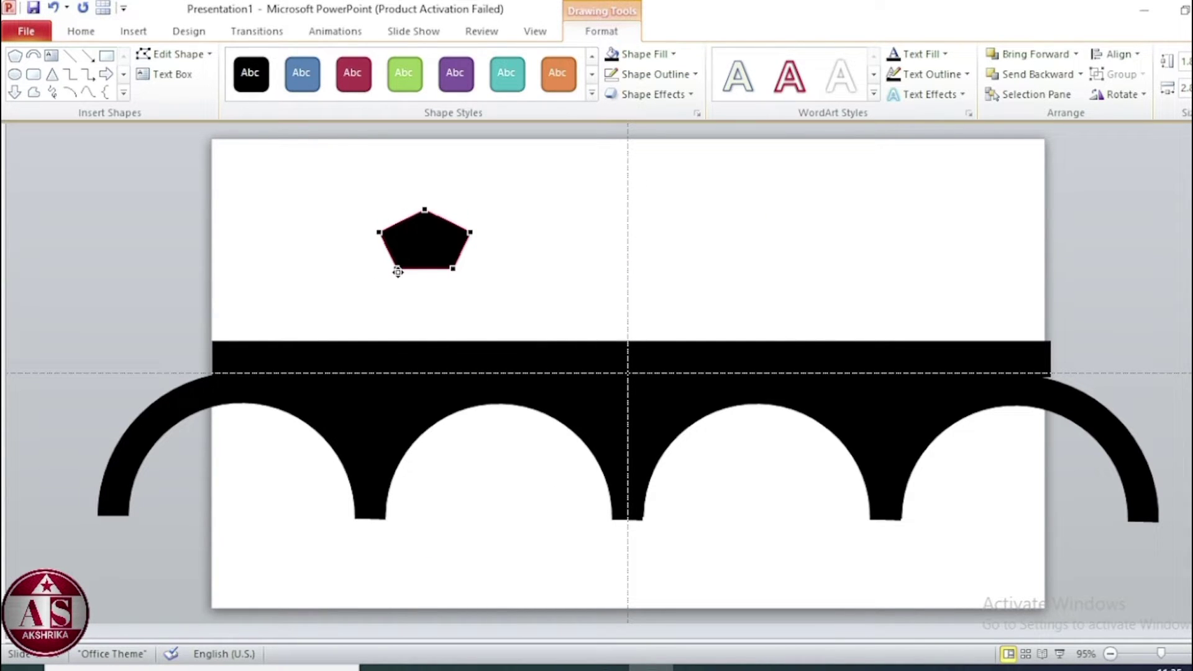
Step: Pull the pentagon's lower corners out into a house shape and place copies under three pillars
drag(398, 268, 380, 270)
drag(453, 269, 472, 270)
drag(390, 242, 336, 494)
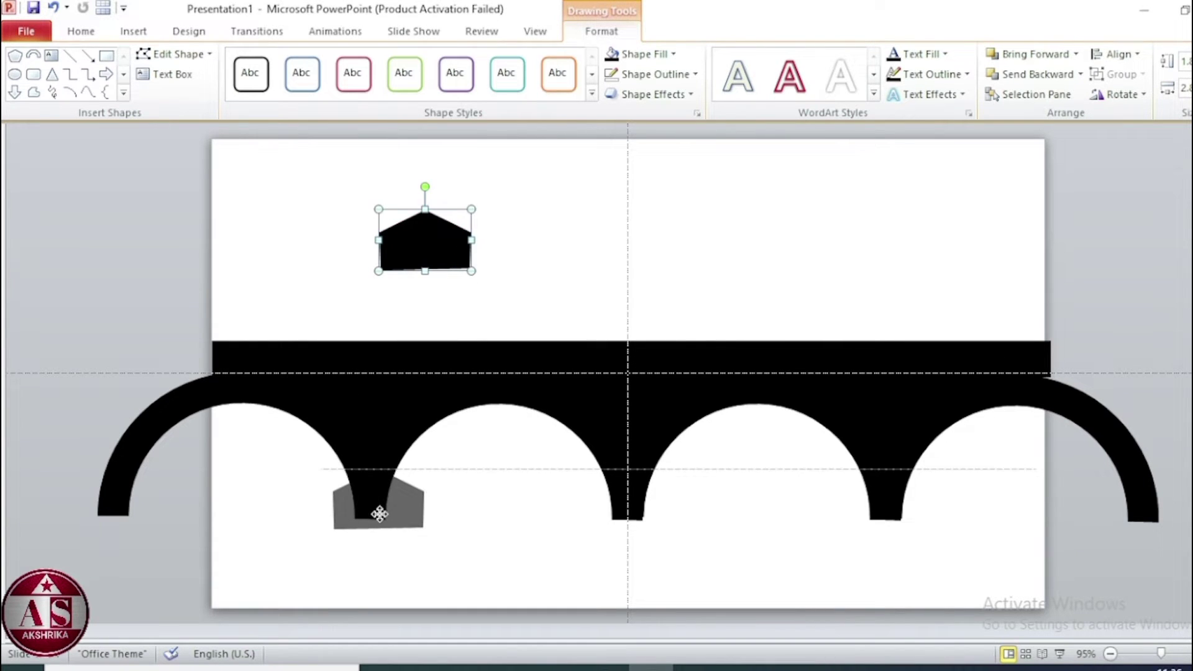
key(Escape)
click(378, 515)
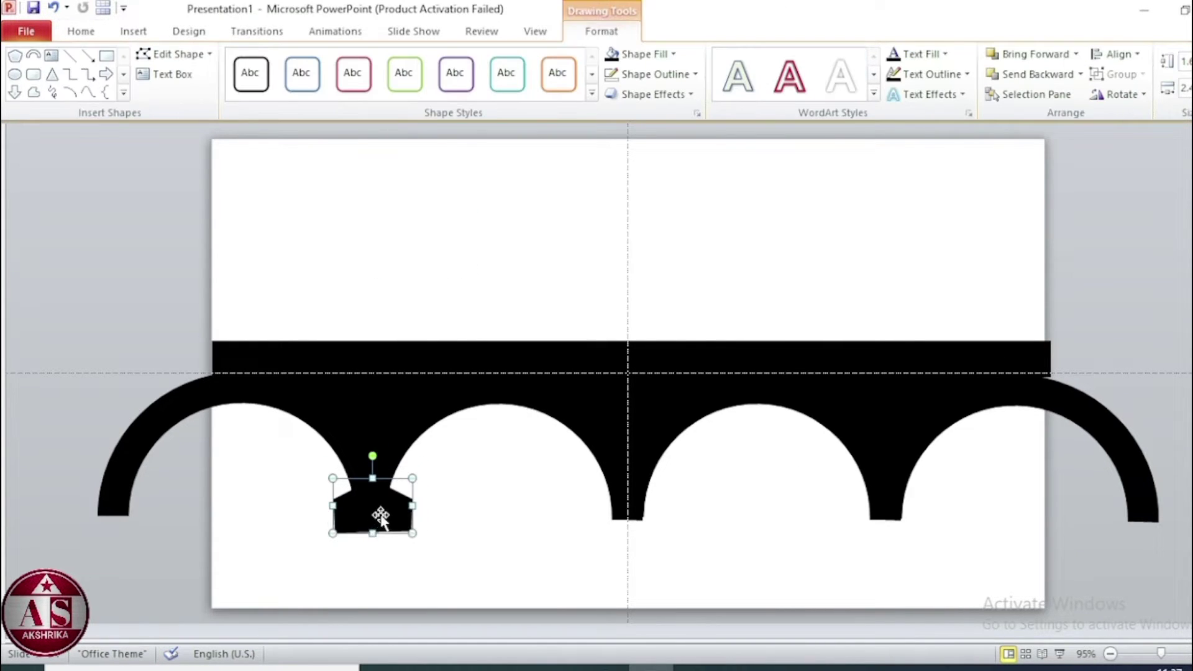
mouse_move(378, 515)
mouse_down()
mouse_move(372, 542)
mouse_move(620, 544)
mouse_up()
key(ctrl+d)
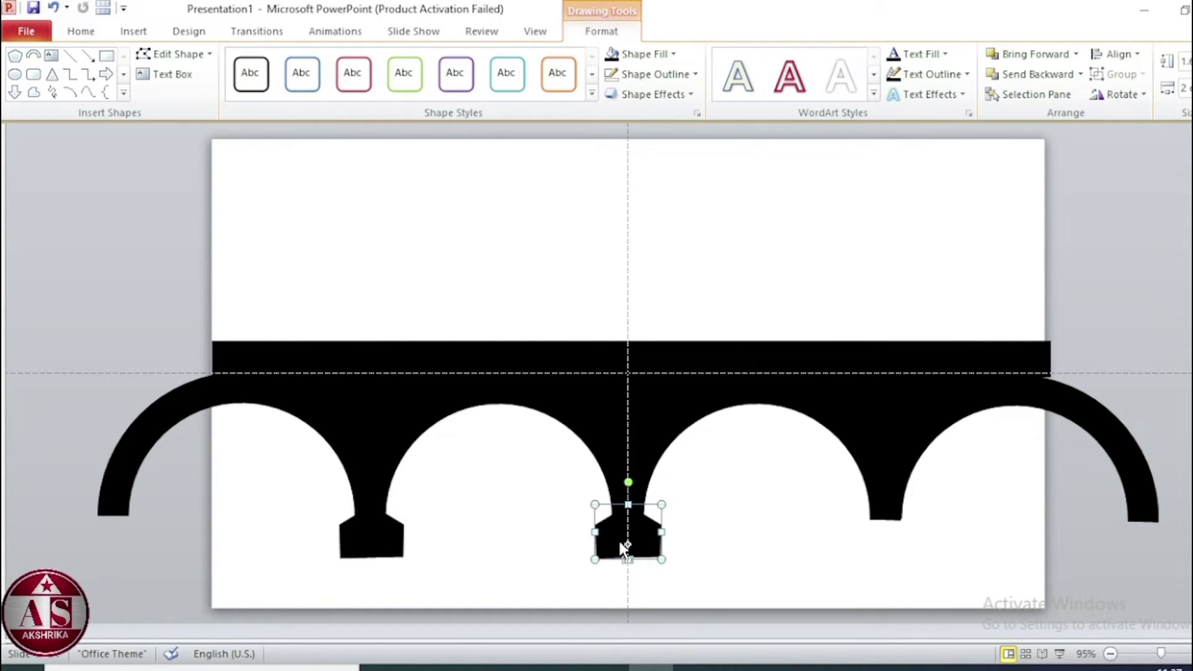
key(ctrl+d)
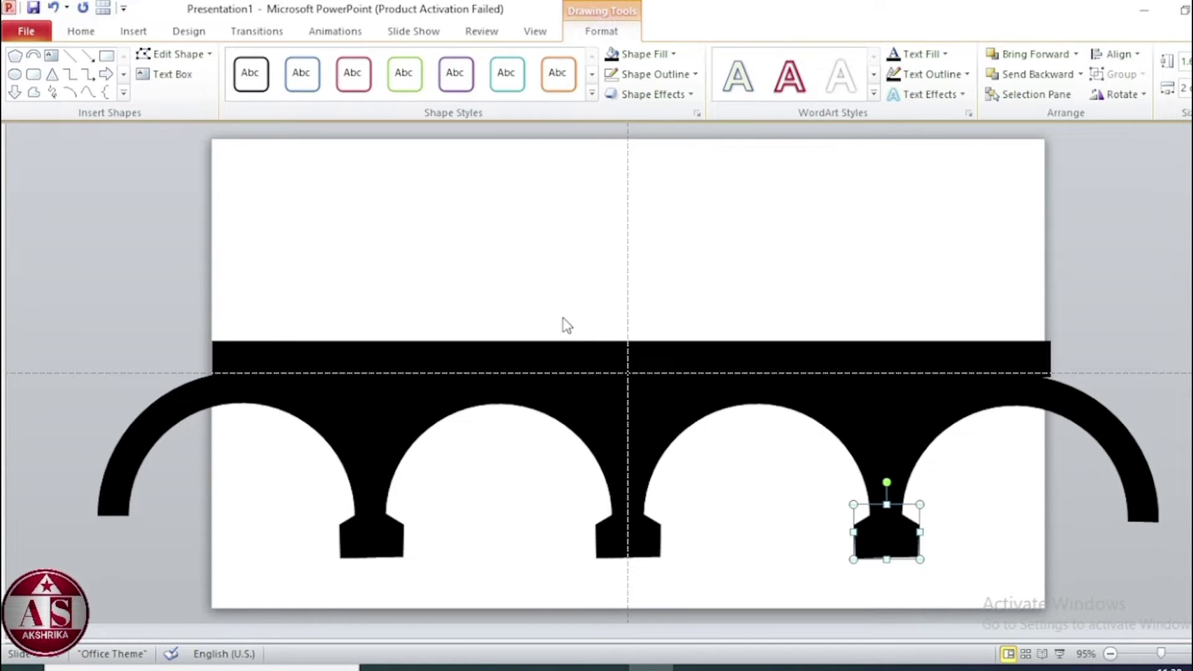
click(567, 308)
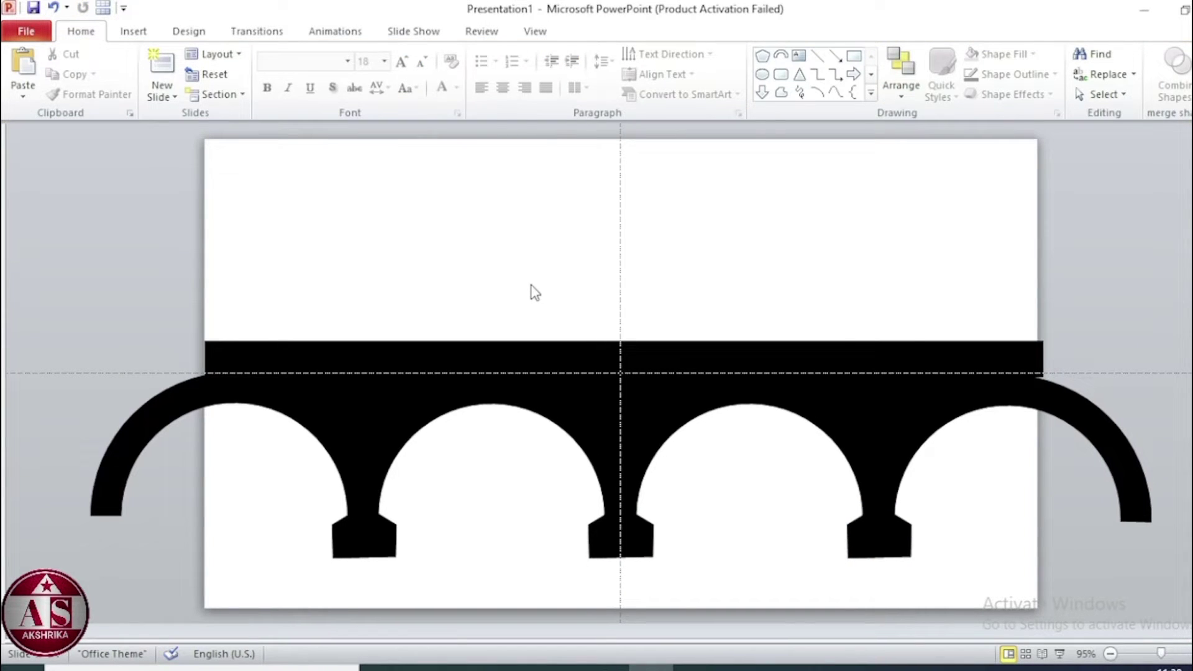
Step: Select the deck, arches, wedges and pier feet with Ctrl+A and group them
key(ctrl+a)
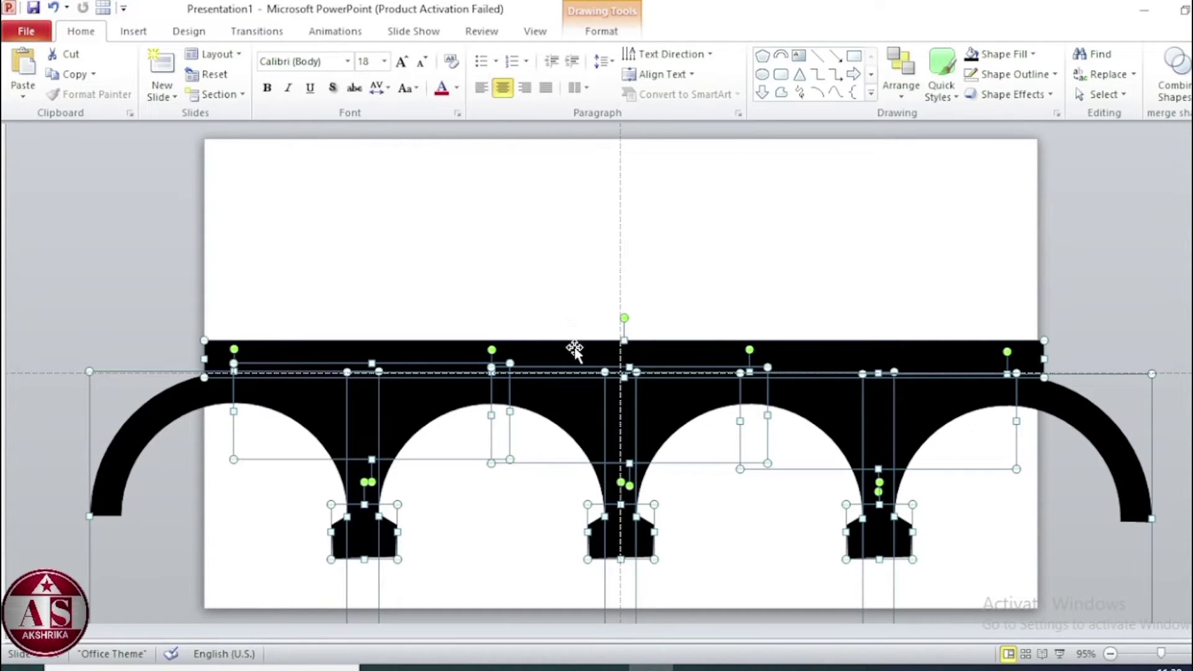
click(598, 31)
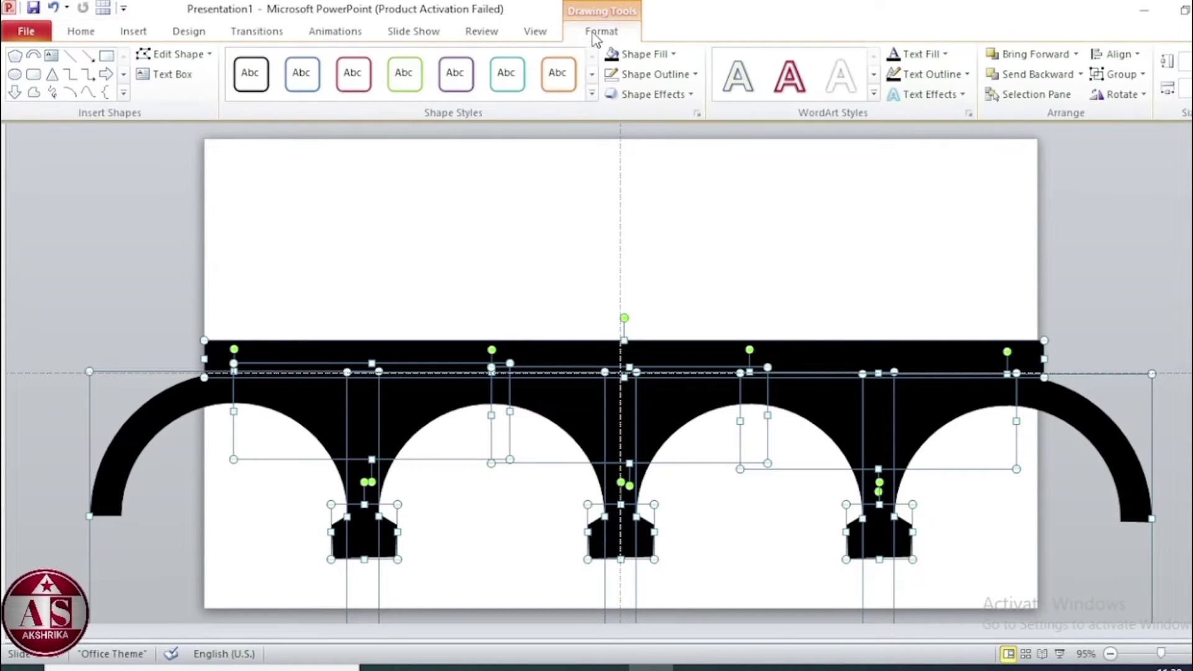
click(1119, 74)
click(1129, 97)
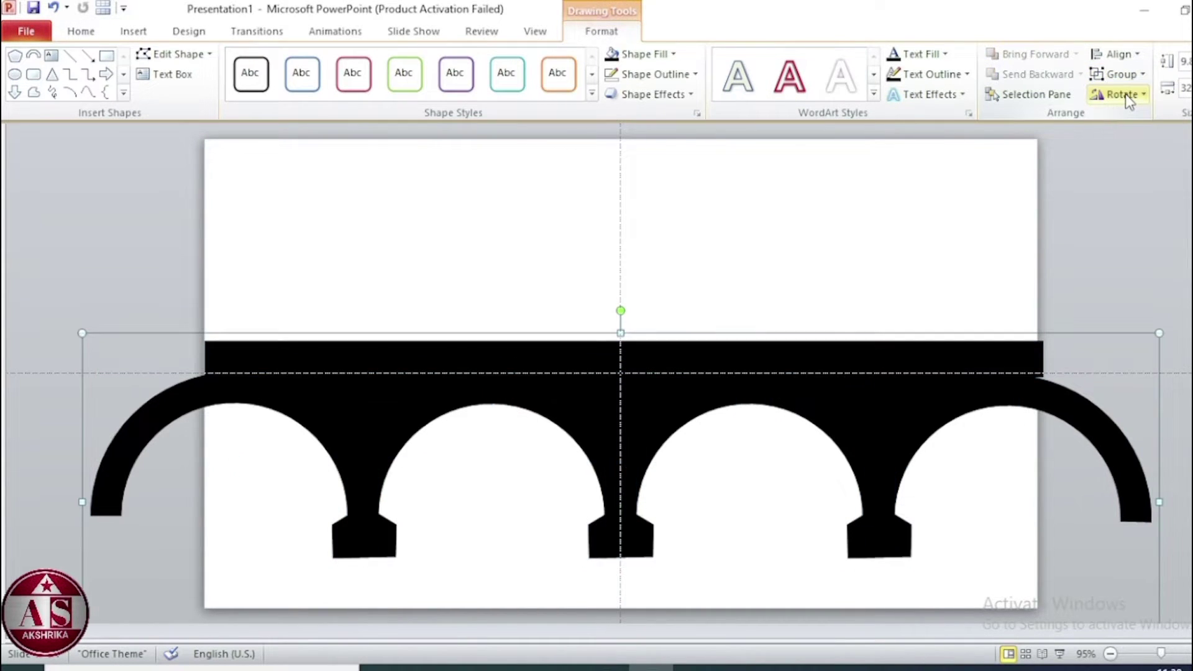
Step: Apply the first reflection preset to the bridge, blurred to 13 pt
click(698, 112)
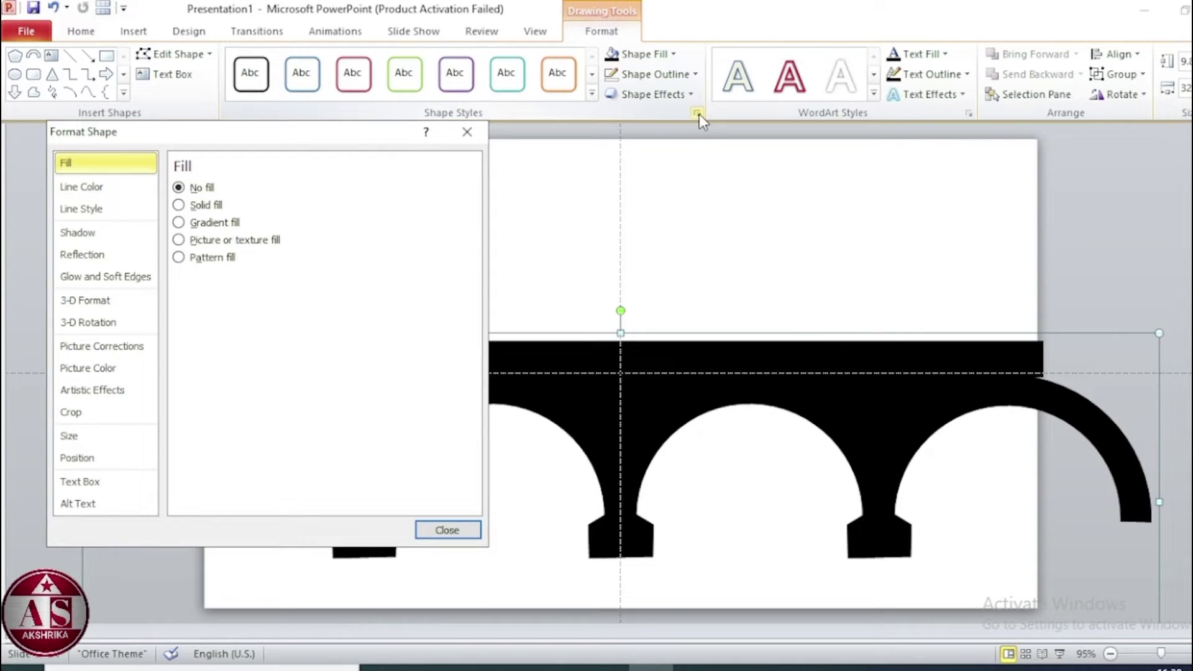
click(100, 259)
click(247, 192)
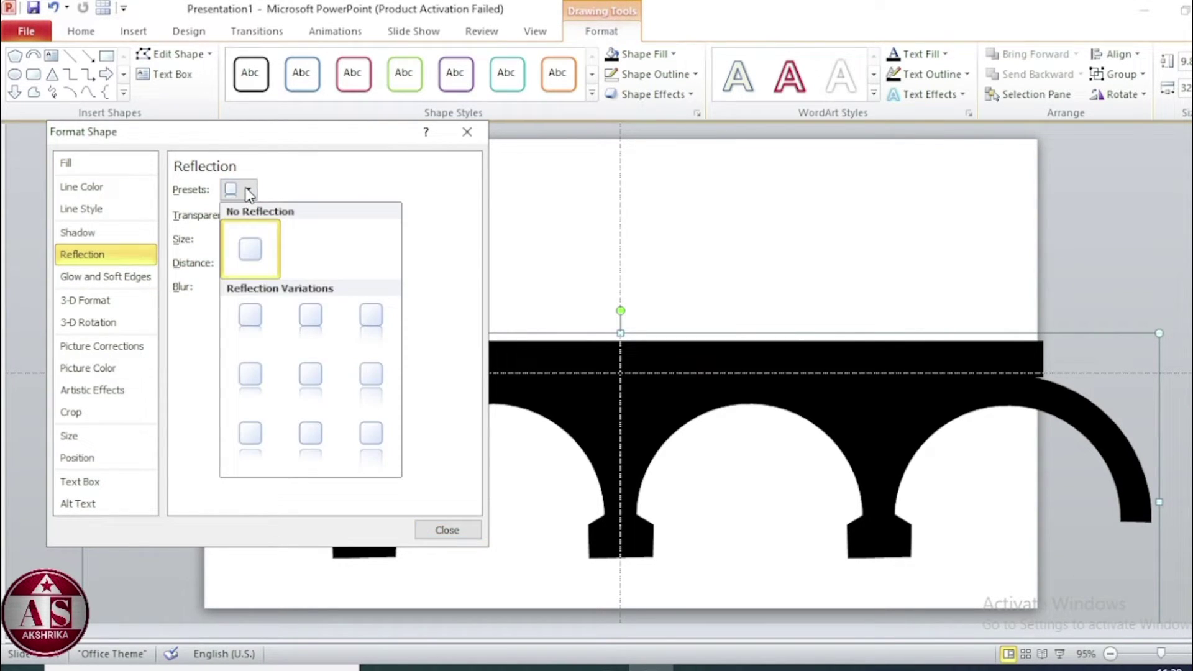
click(252, 314)
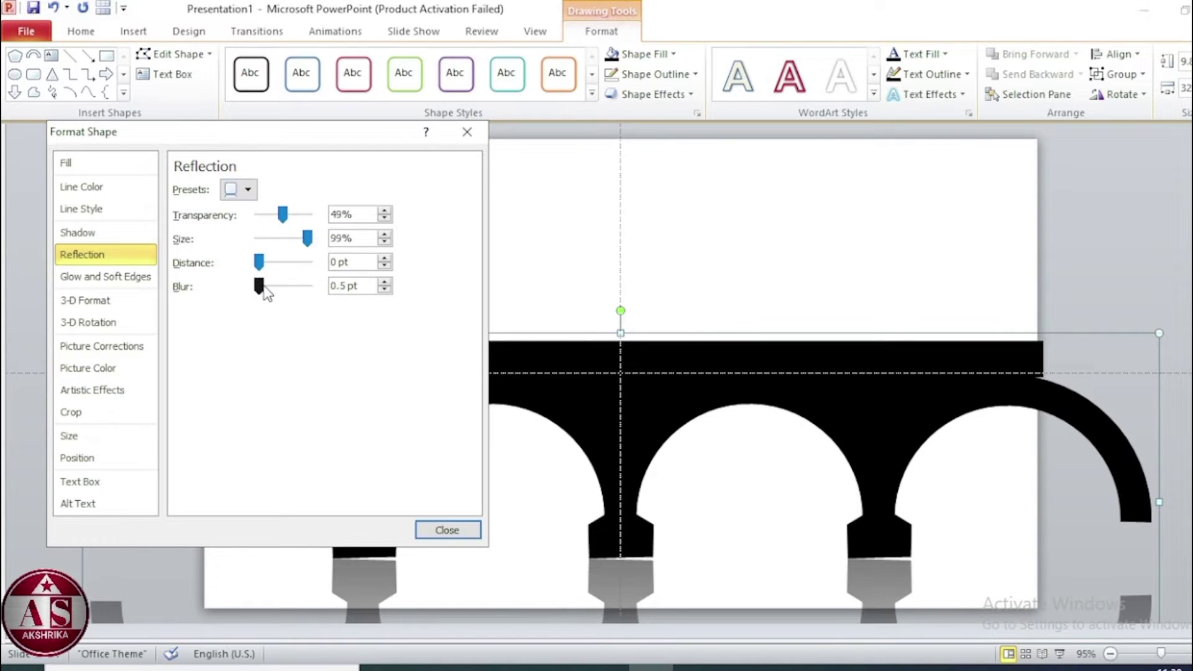
drag(262, 288, 268, 288)
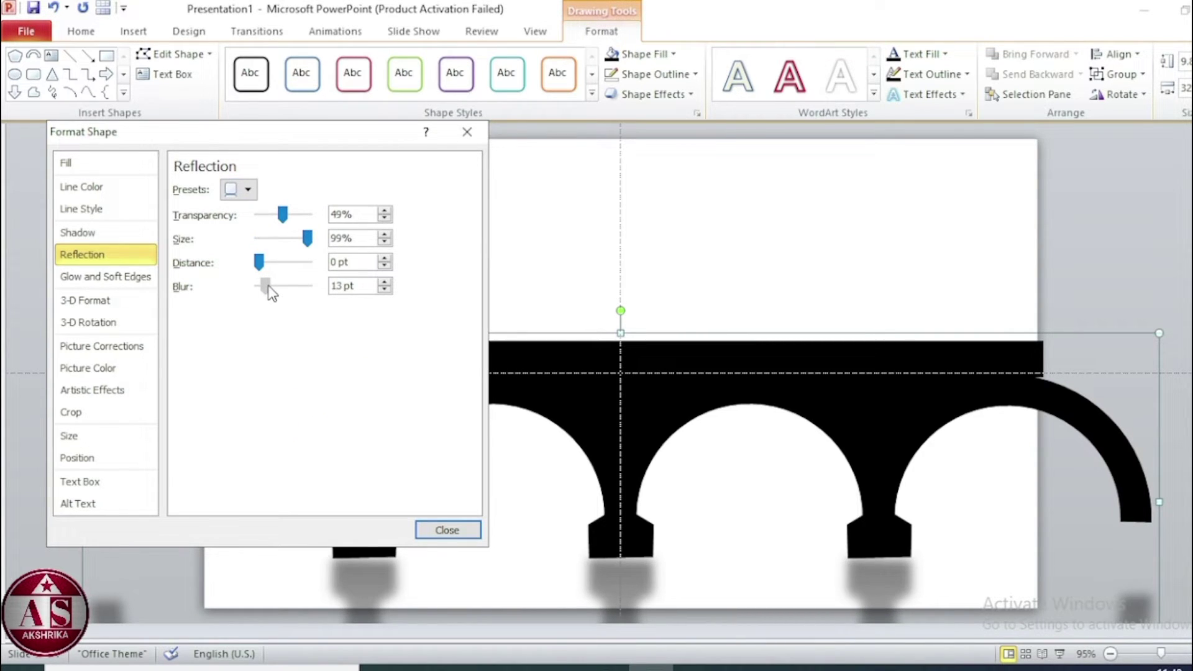
click(467, 132)
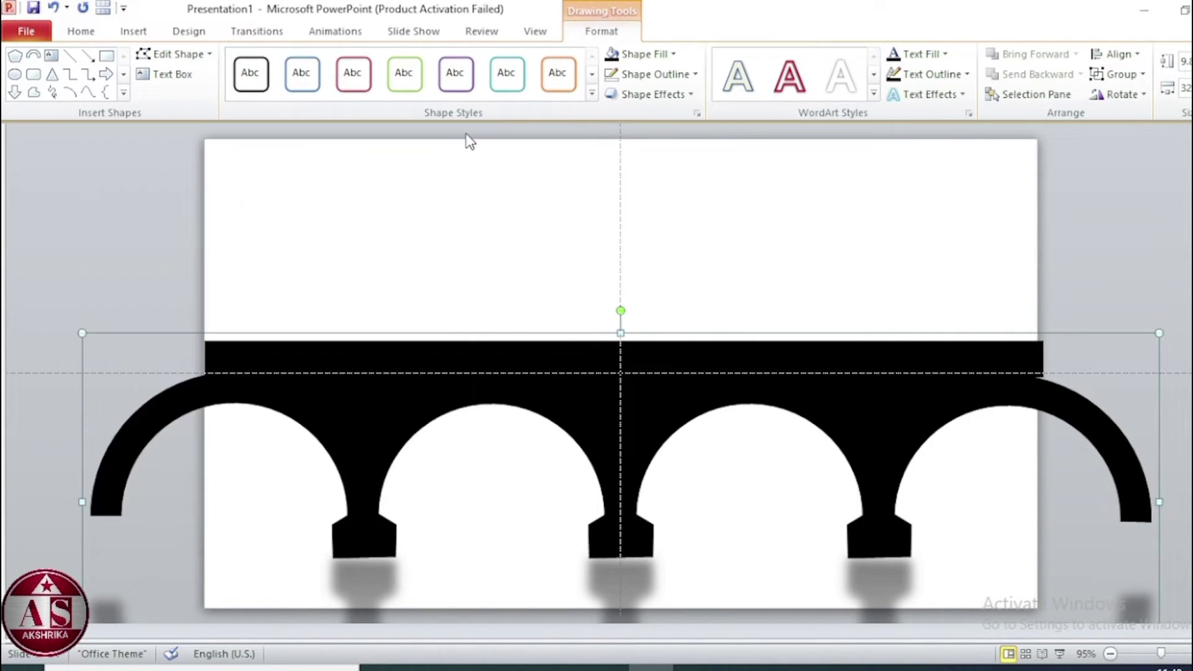
click(698, 113)
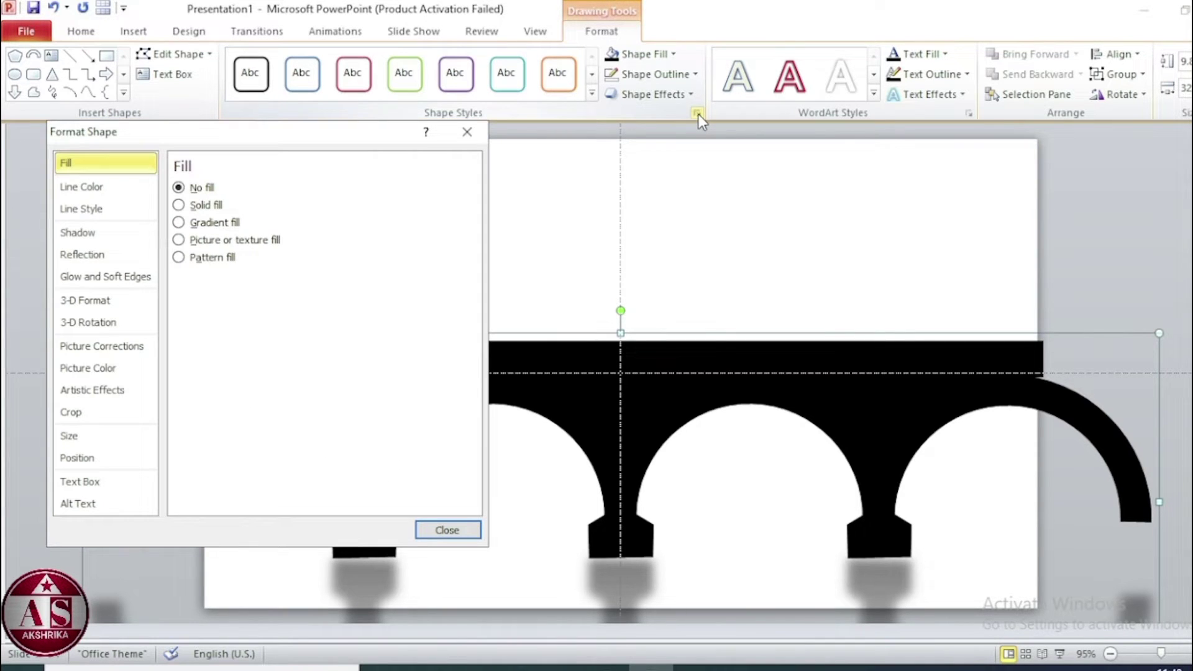
Step: Switch the bridge to a gradient fill with a black first stop and dark grey end stop
click(179, 222)
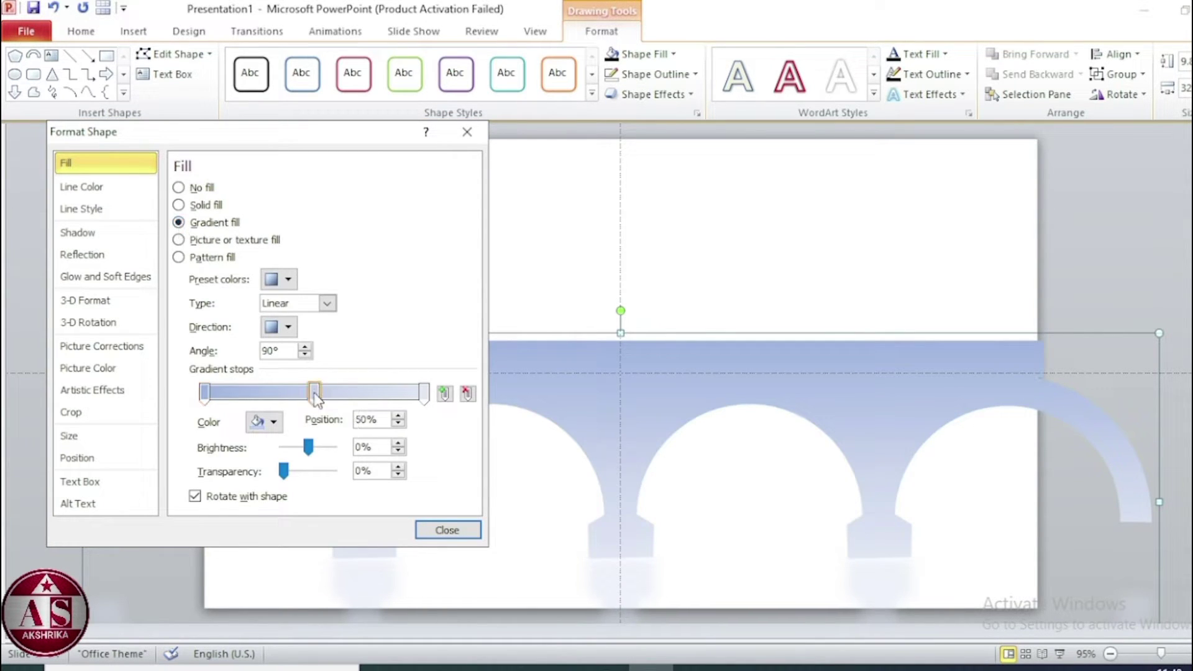
drag(315, 394, 315, 428)
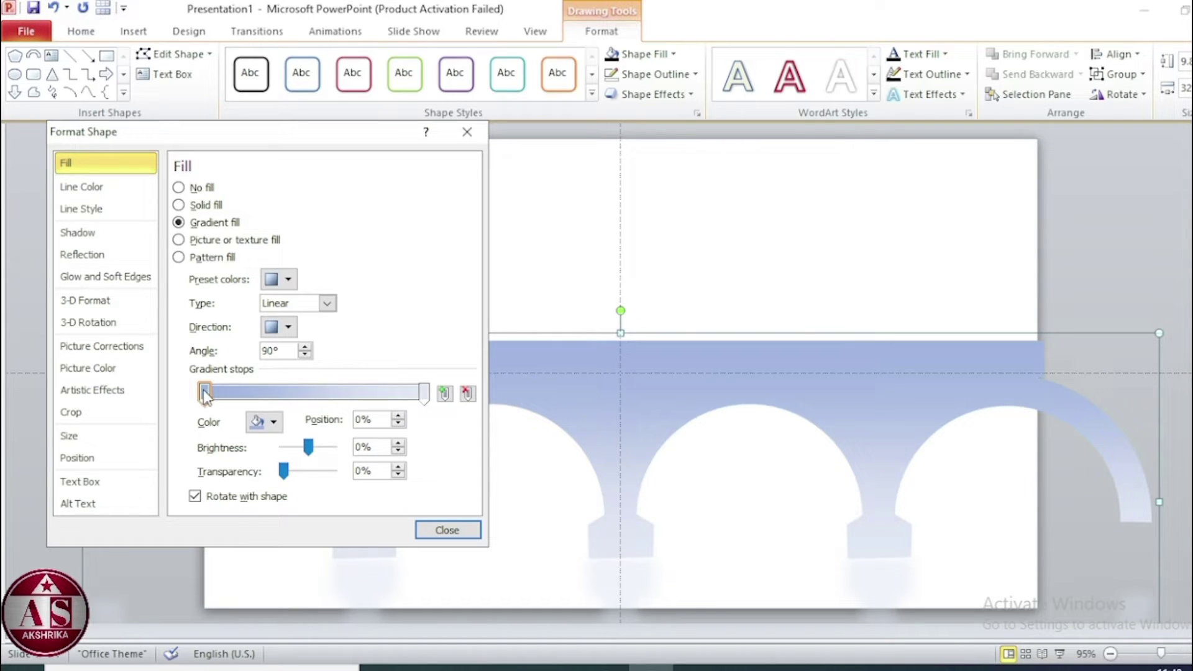
click(272, 422)
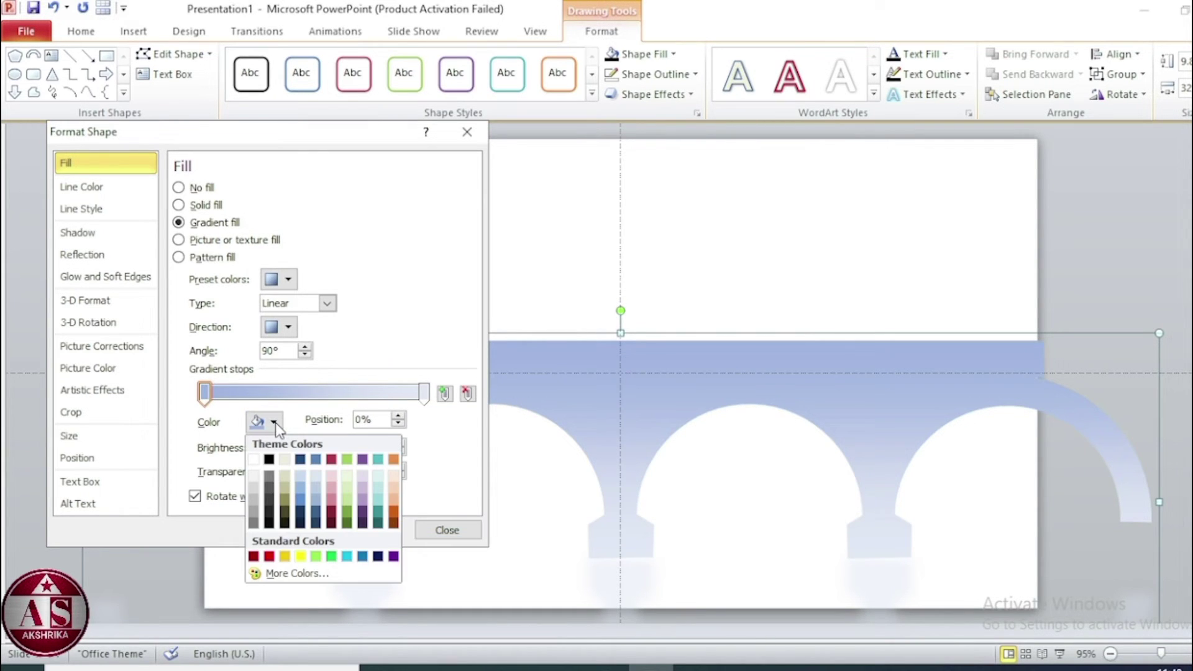
click(269, 460)
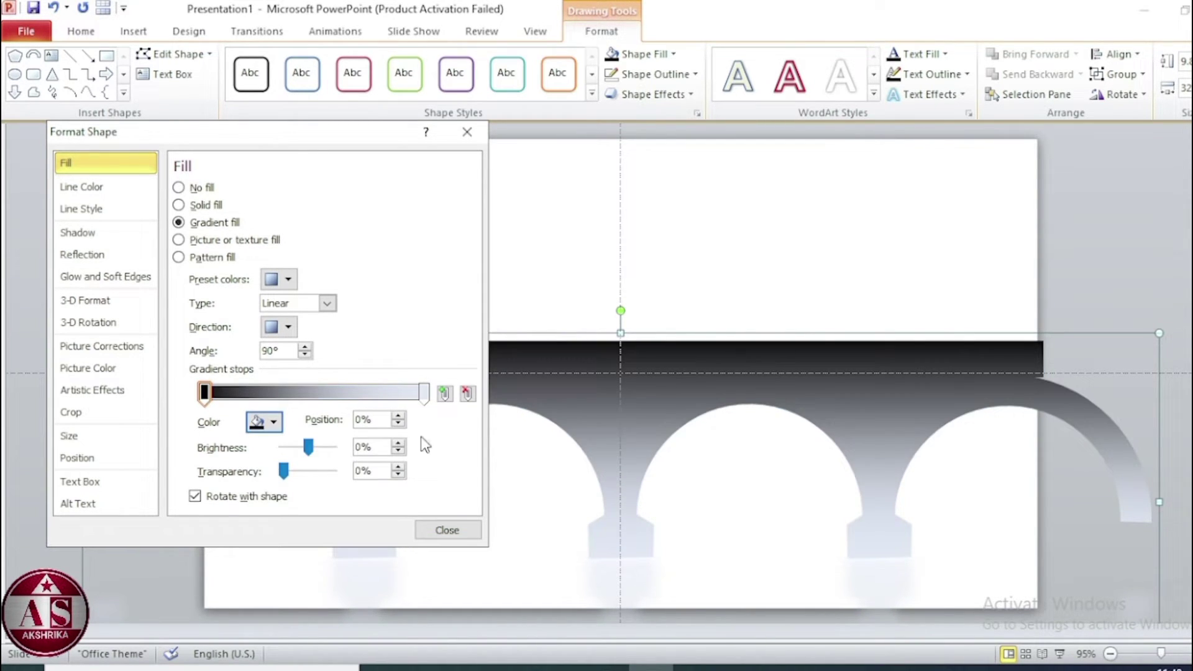
click(424, 393)
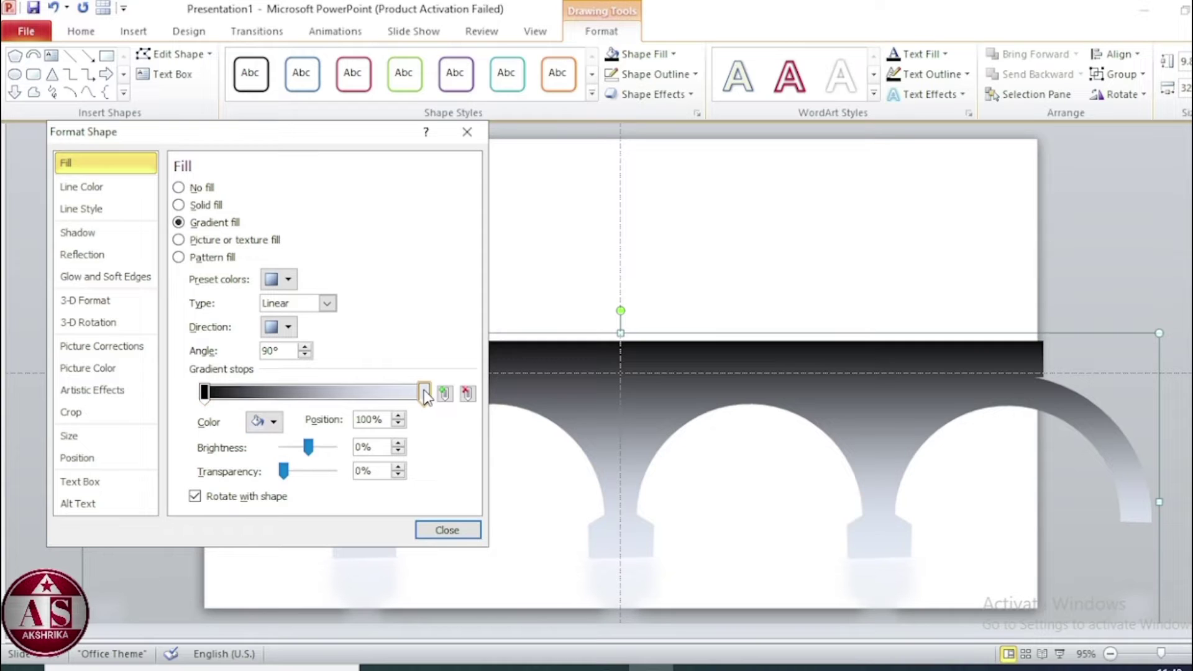
click(278, 421)
click(287, 584)
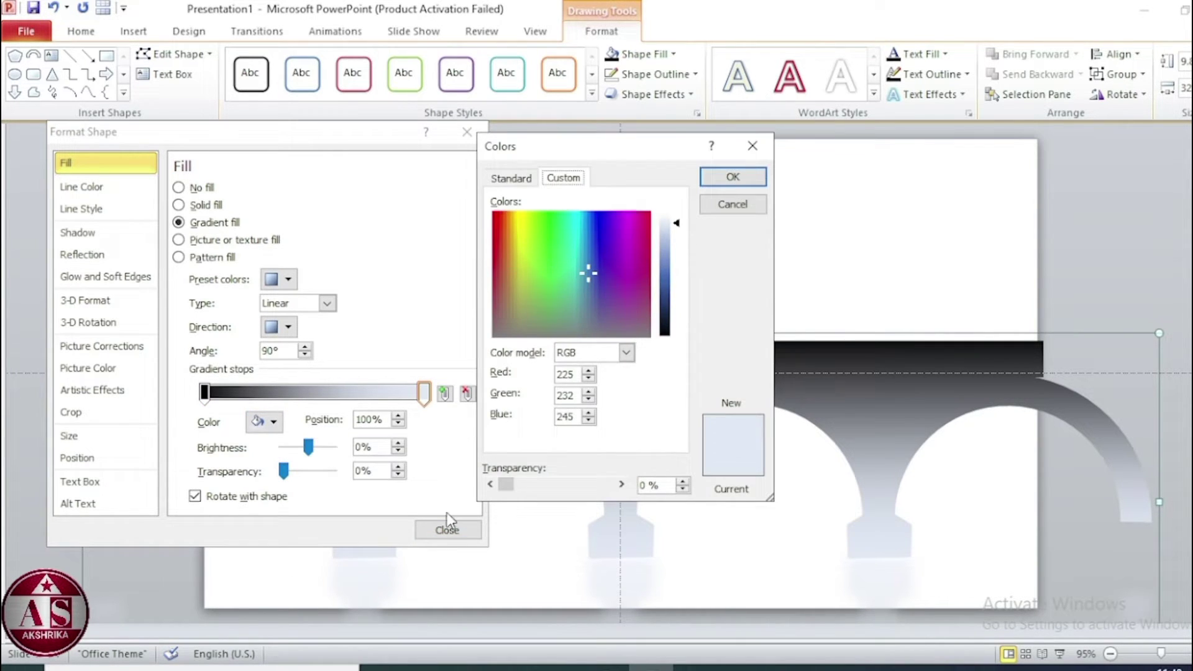
click(516, 331)
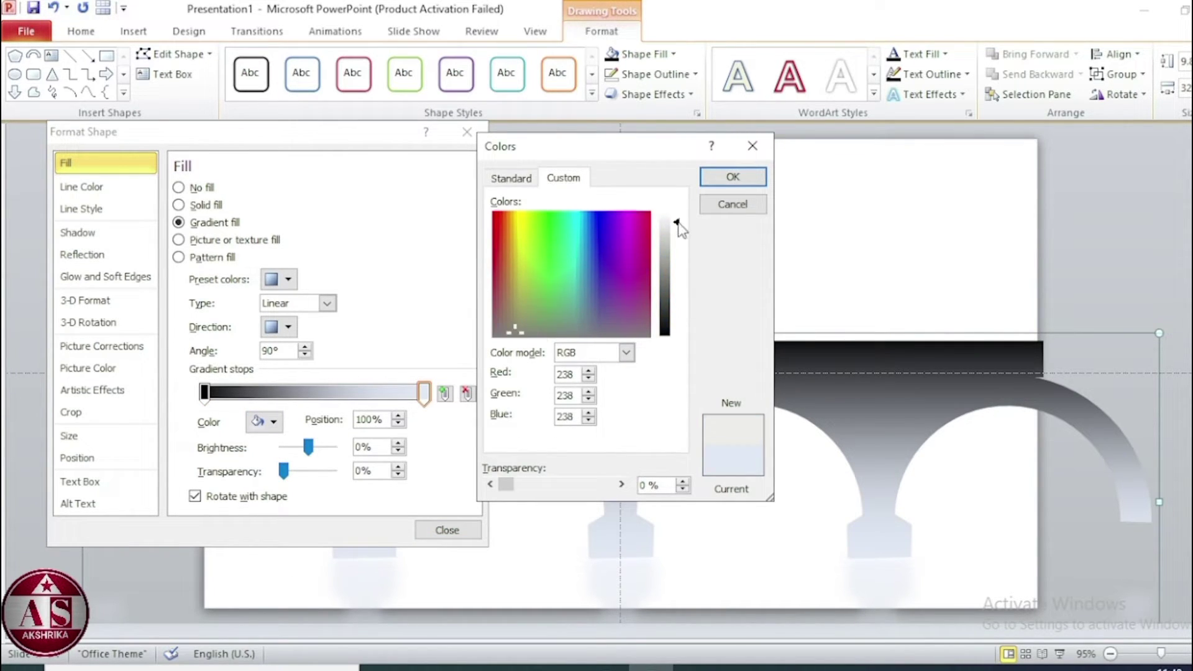
drag(680, 226, 680, 285)
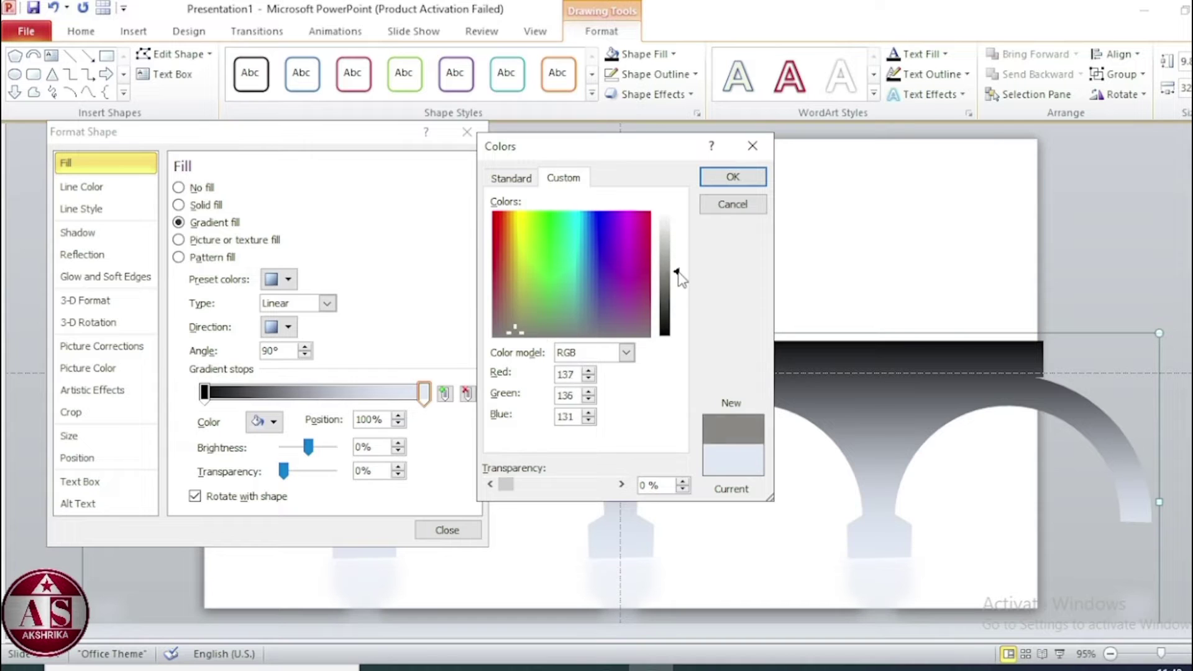
click(734, 178)
Step: Add a dark stop near the end, set the direction to 270°, and move the grey stop to 98%
drag(359, 392, 393, 393)
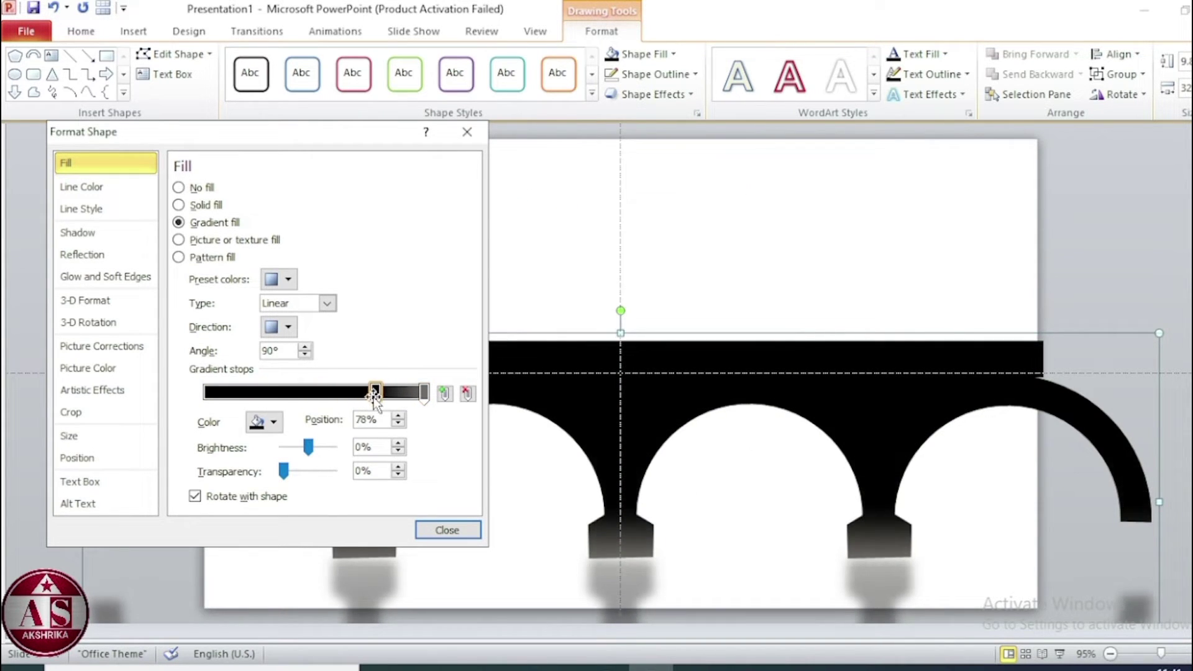
click(288, 328)
click(321, 401)
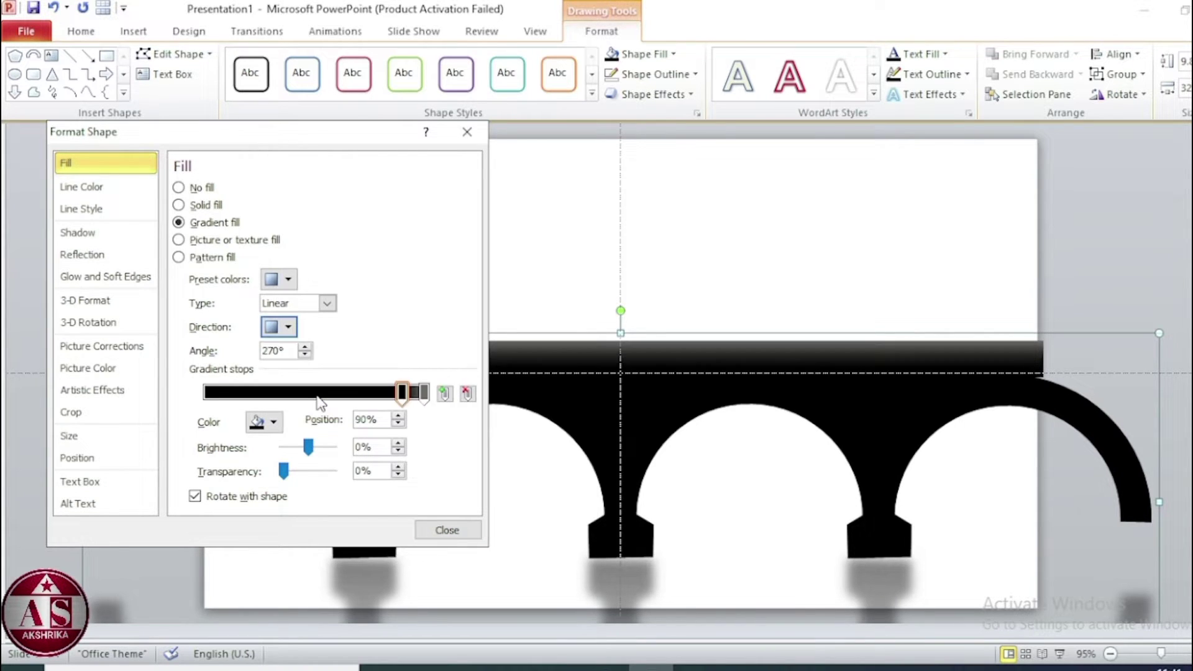
drag(424, 392, 420, 392)
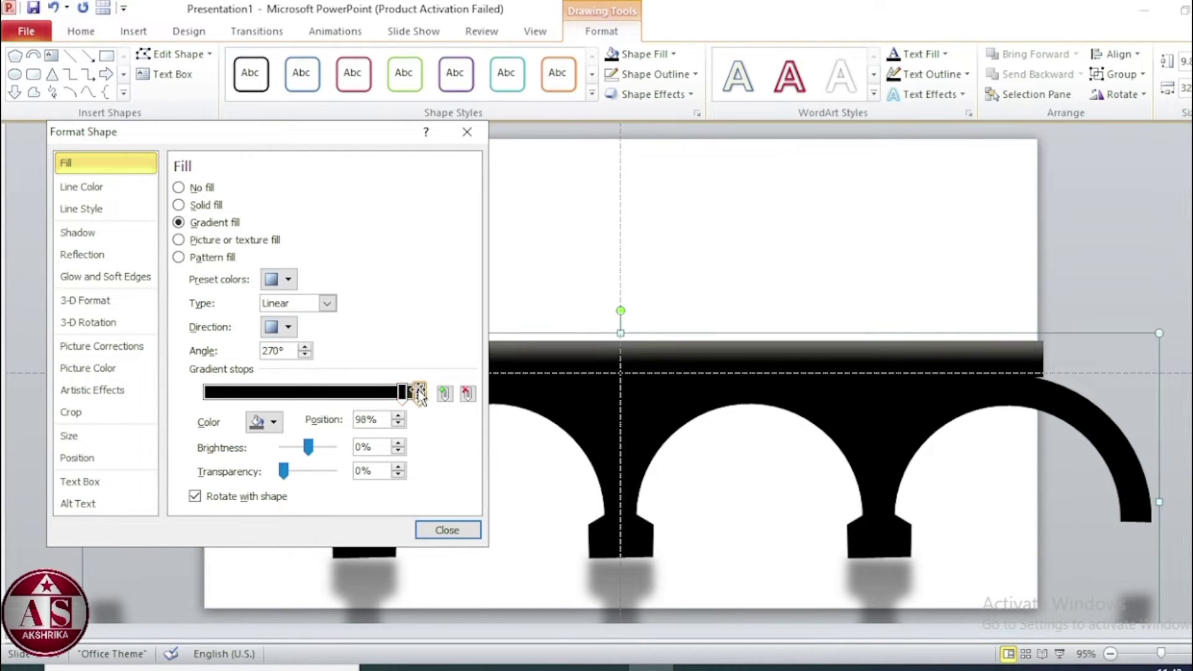
click(434, 531)
click(412, 301)
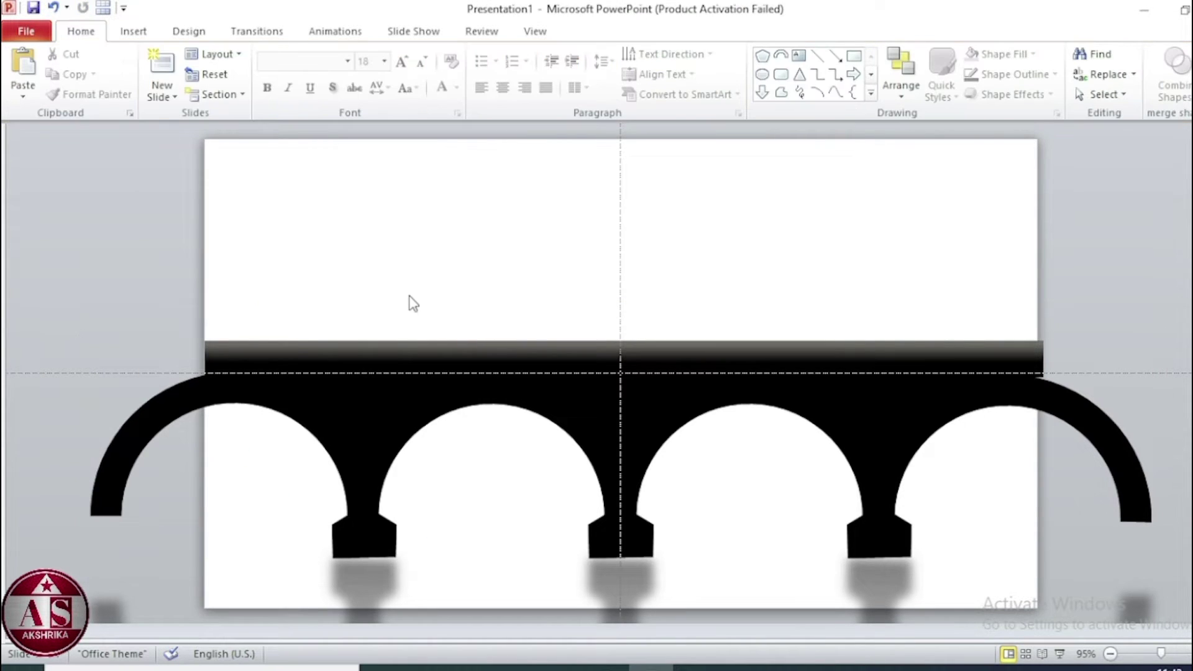
Step: Draw a block arc above the bridge and thin it down to a line
click(133, 31)
click(259, 98)
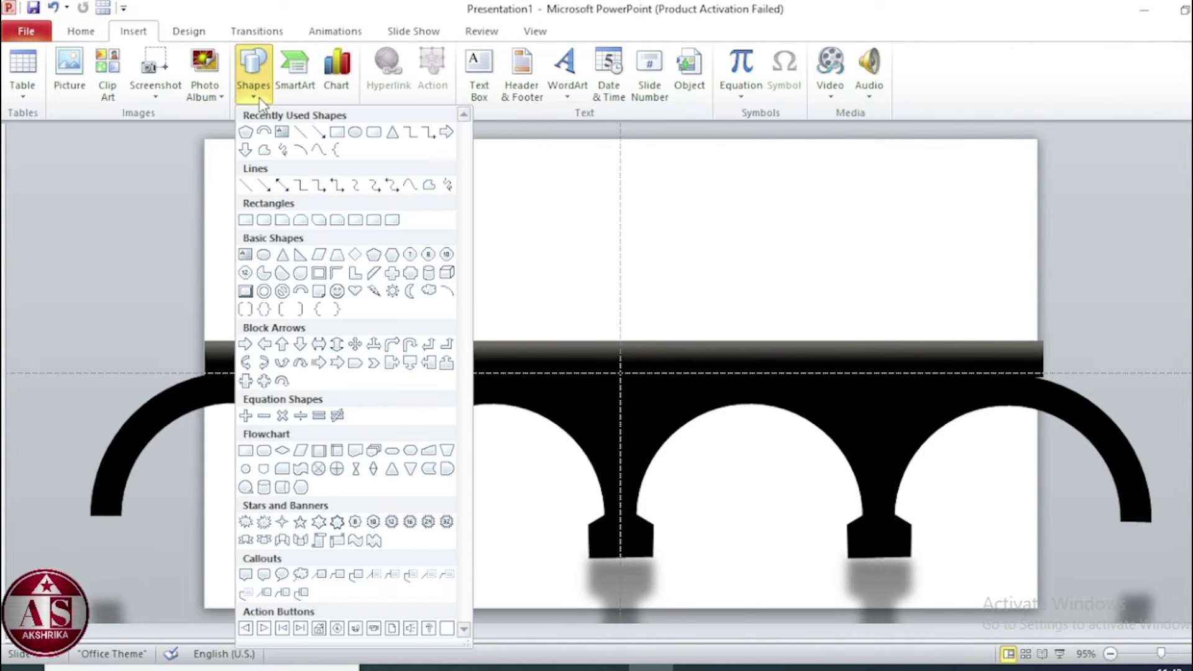
click(264, 132)
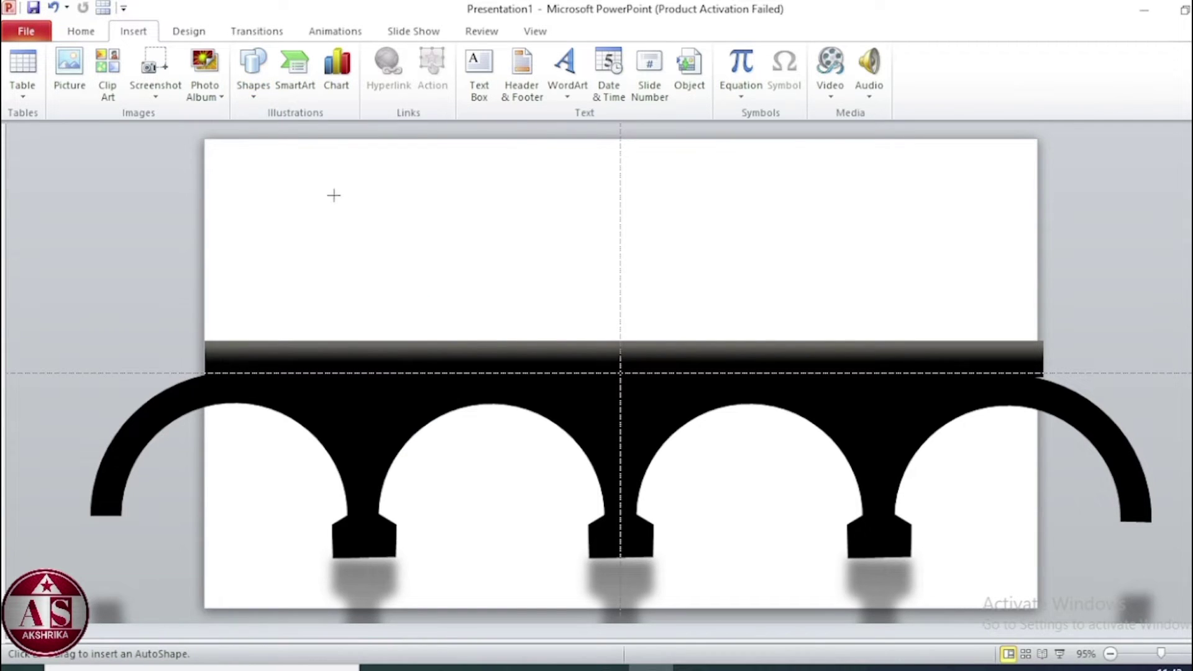
drag(331, 189, 630, 359)
drag(587, 274, 630, 274)
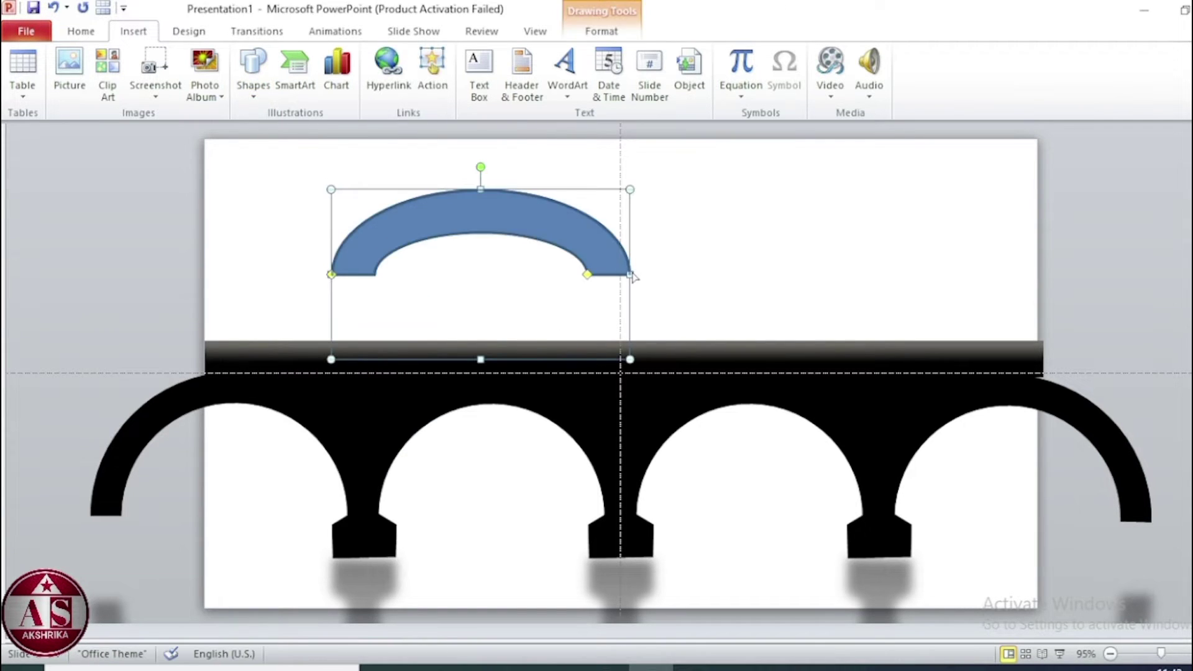
Step: Size the arc to 8.5 × 8.5 cm and move it onto the leftmost arch
click(610, 37)
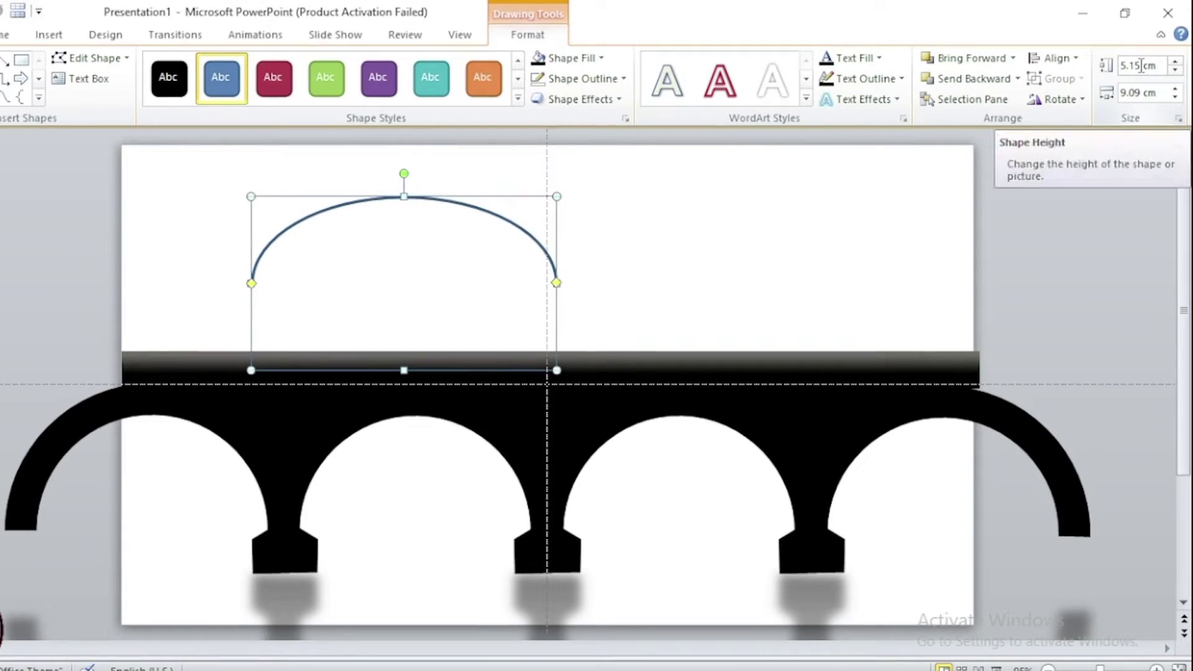
triple_click(1141, 65)
text(8)
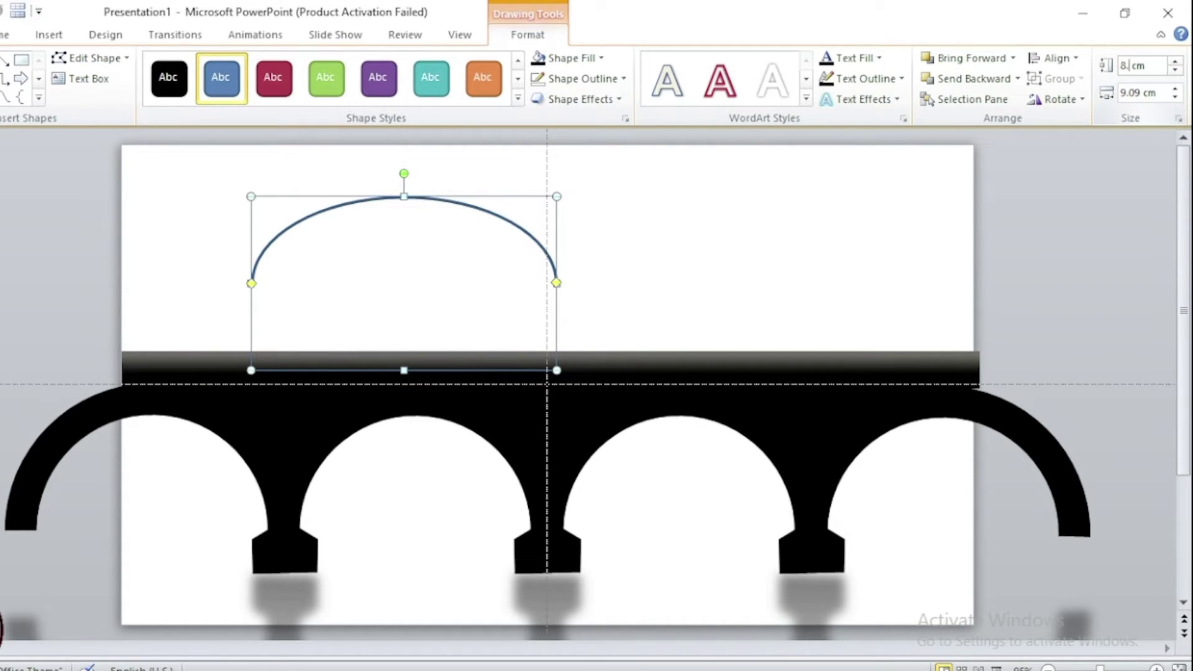
double_click(1130, 92)
text(8)
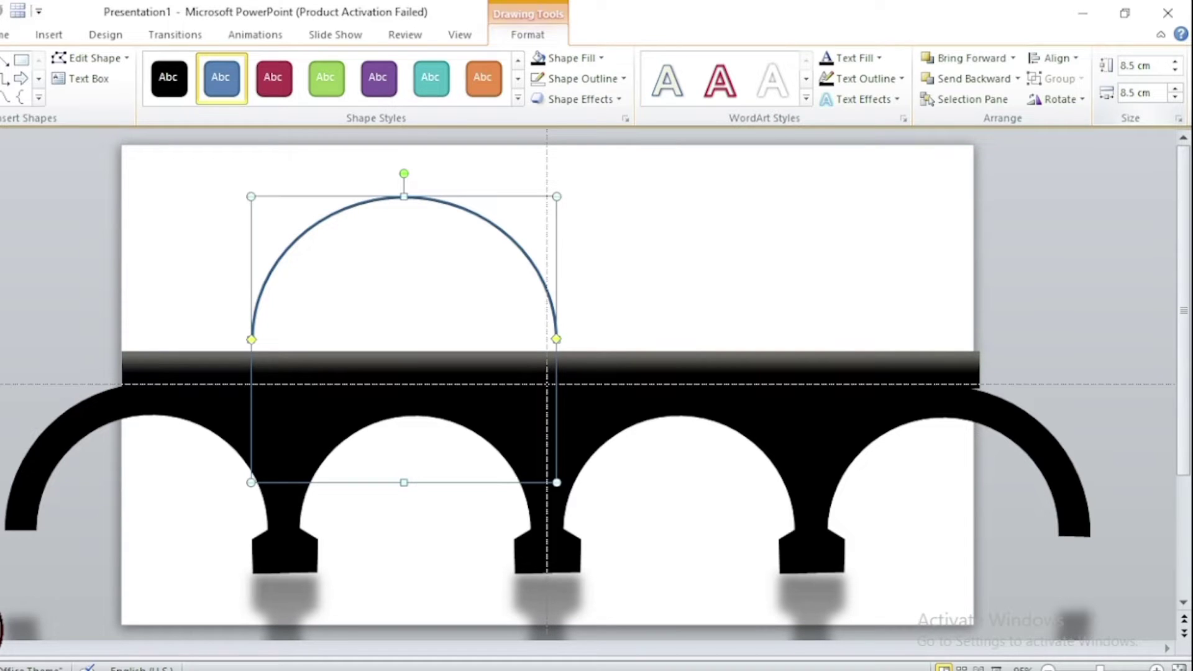
click(825, 186)
click(387, 194)
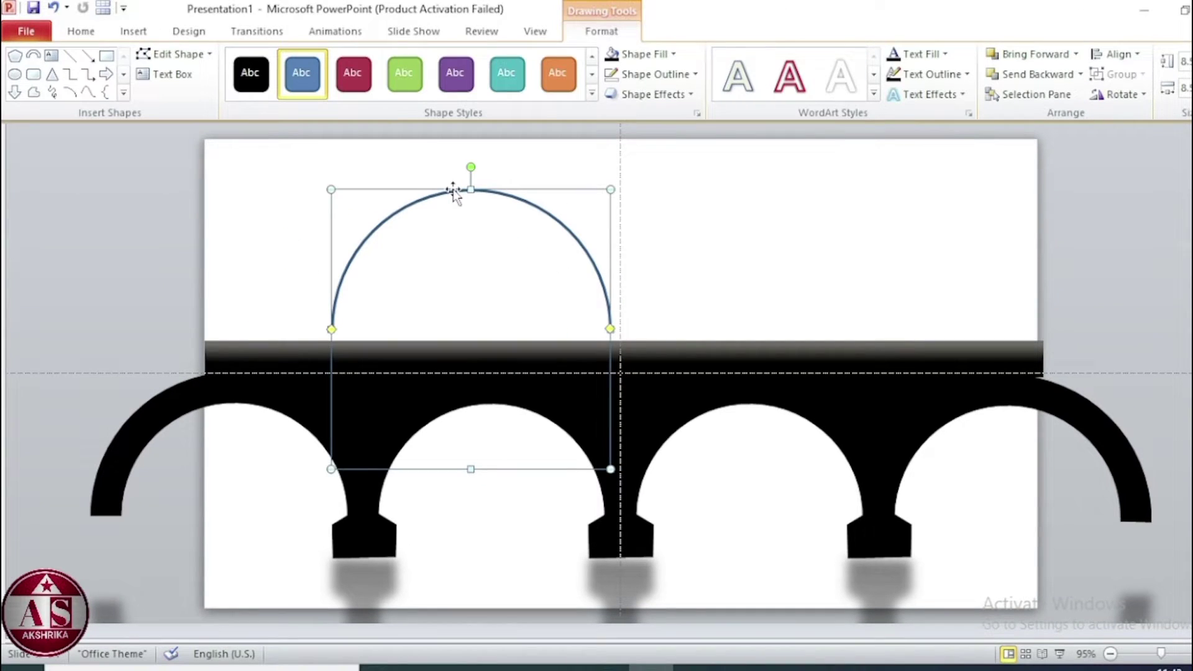
drag(453, 190, 215, 376)
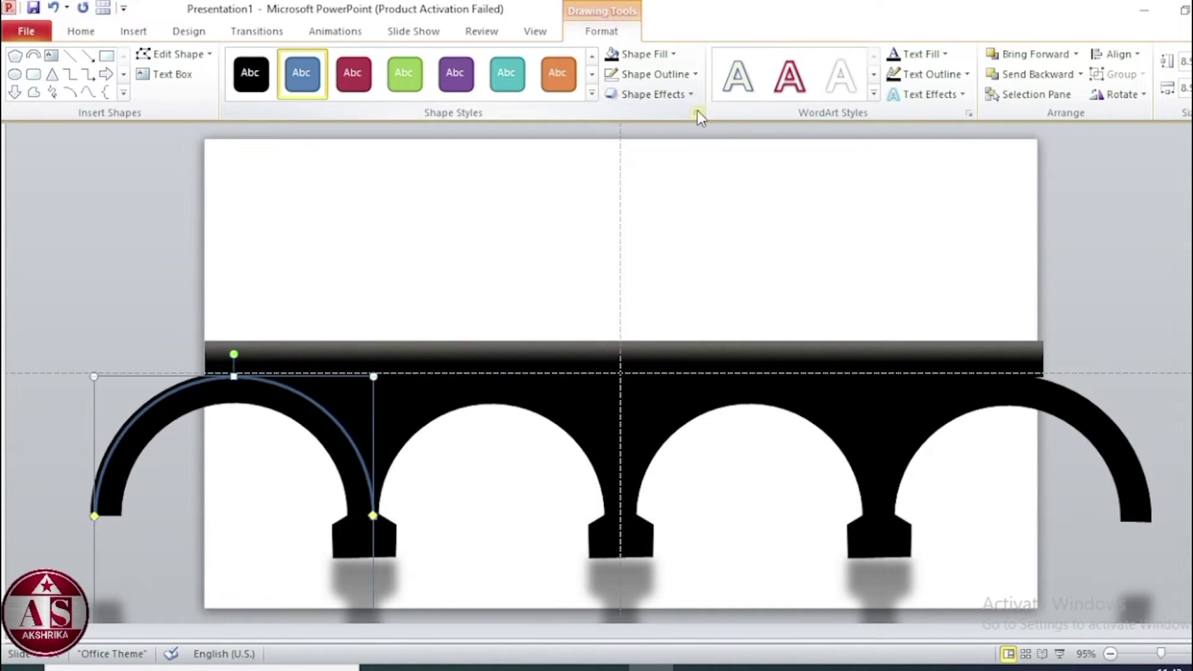
Step: Give the arc a grey outline, copy it onto the other three arches, then select everything
click(695, 75)
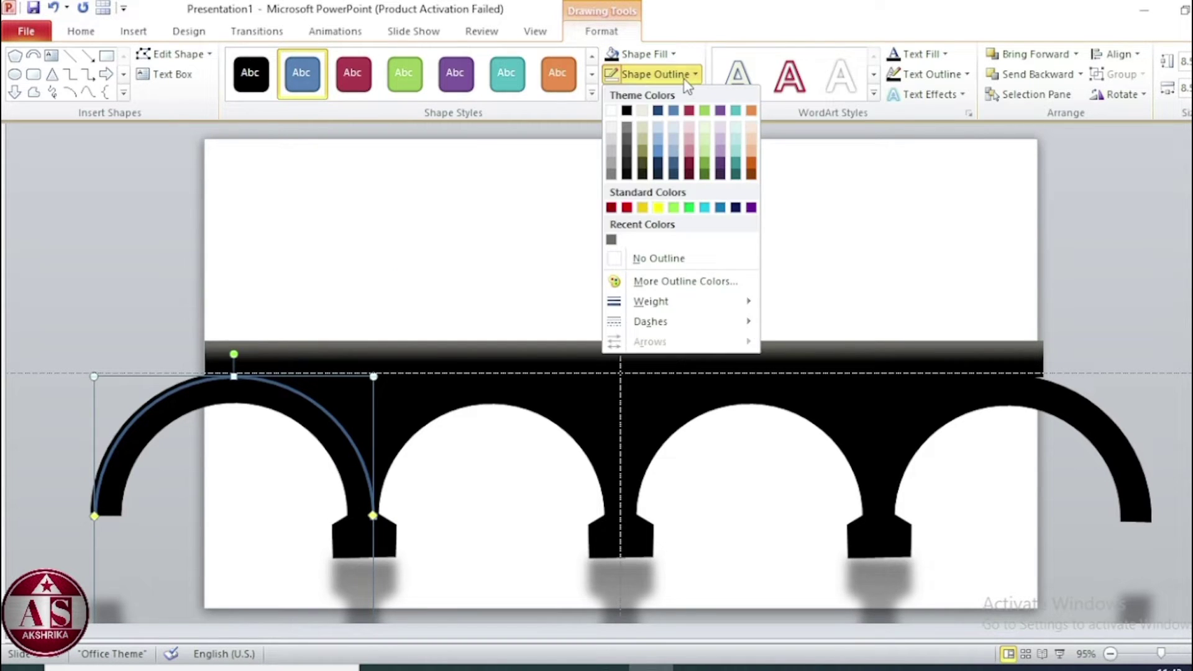
click(613, 173)
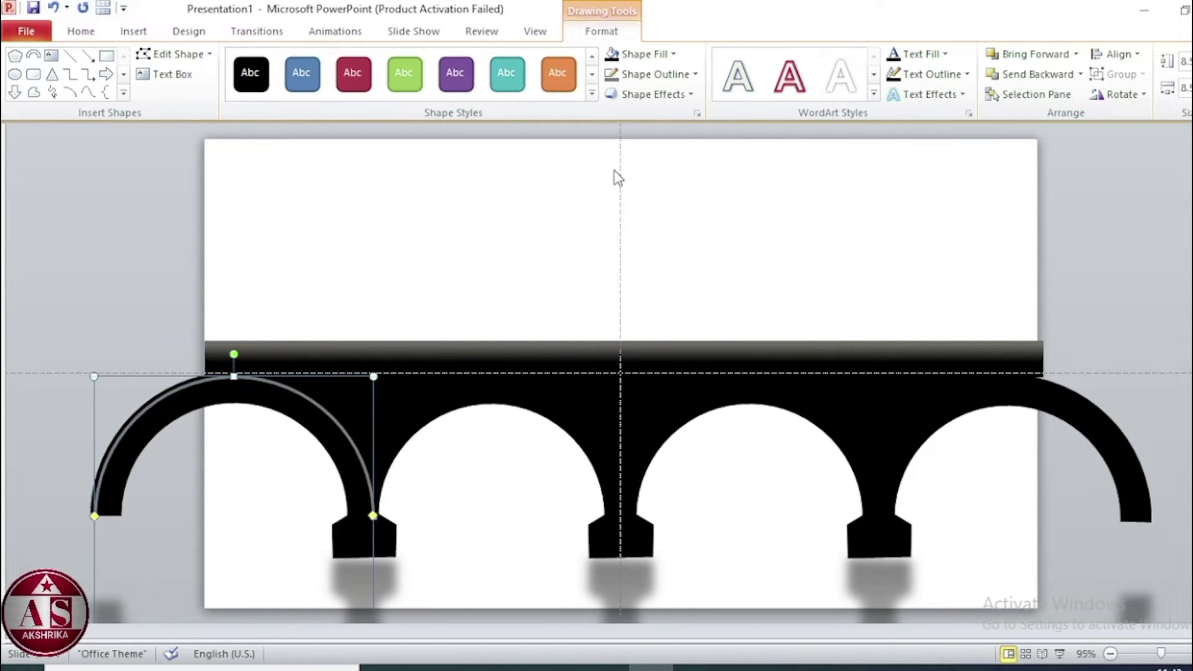
scroll(617, 178, down, 3)
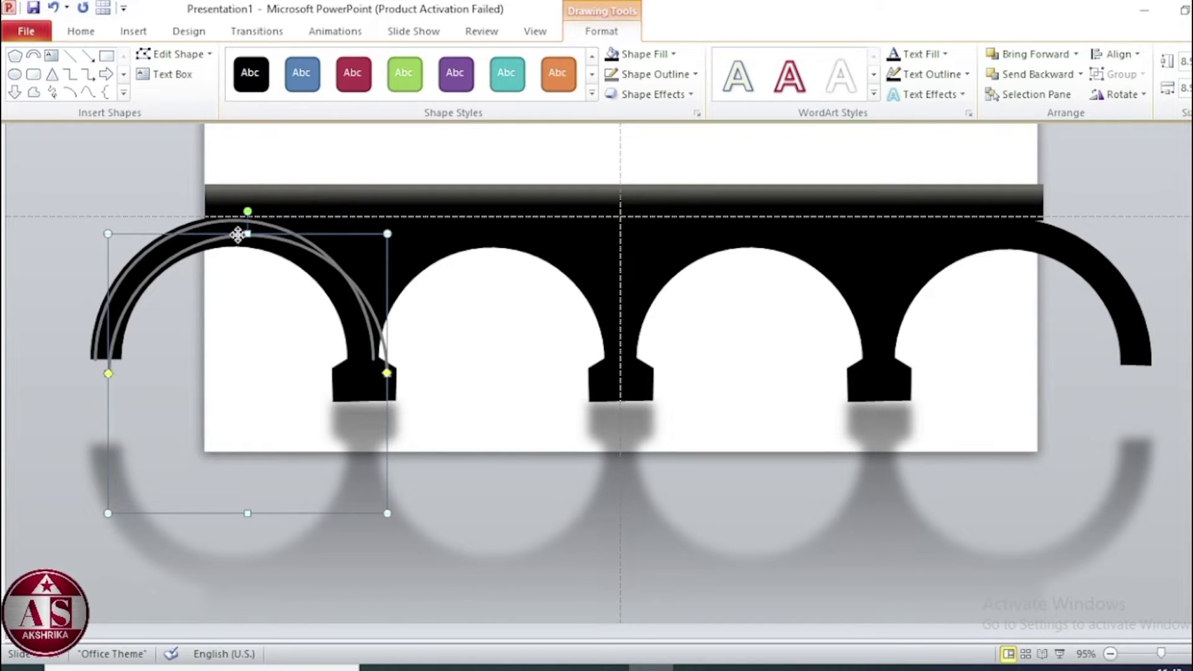
drag(245, 232, 481, 219)
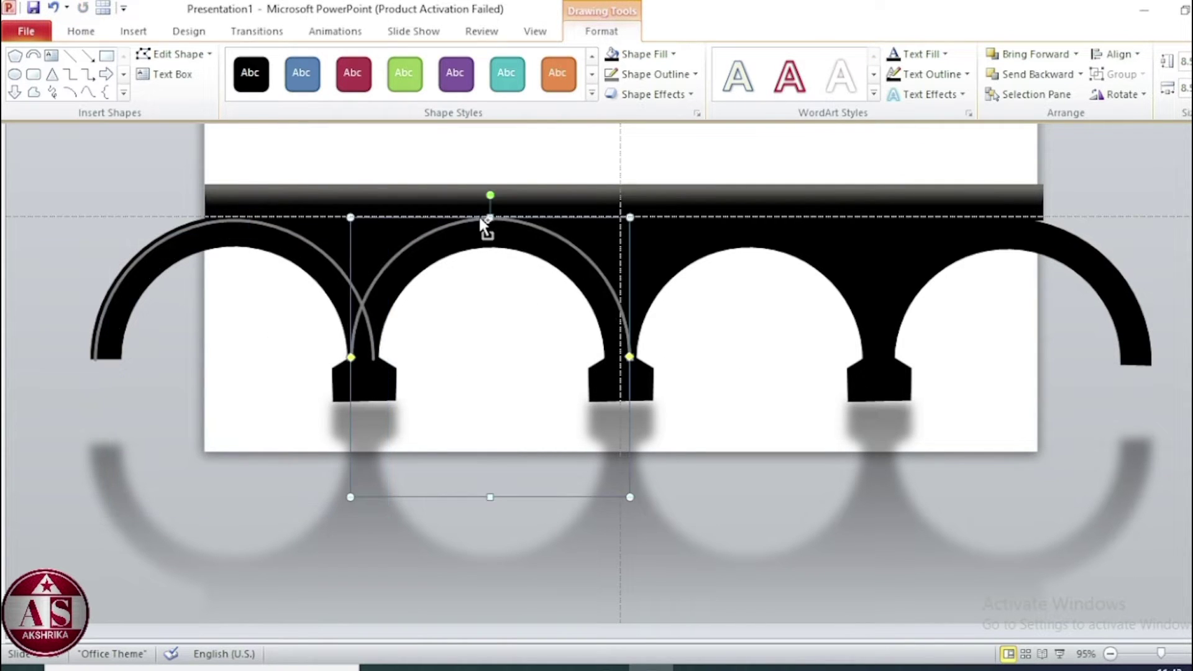
key(ctrl+d)
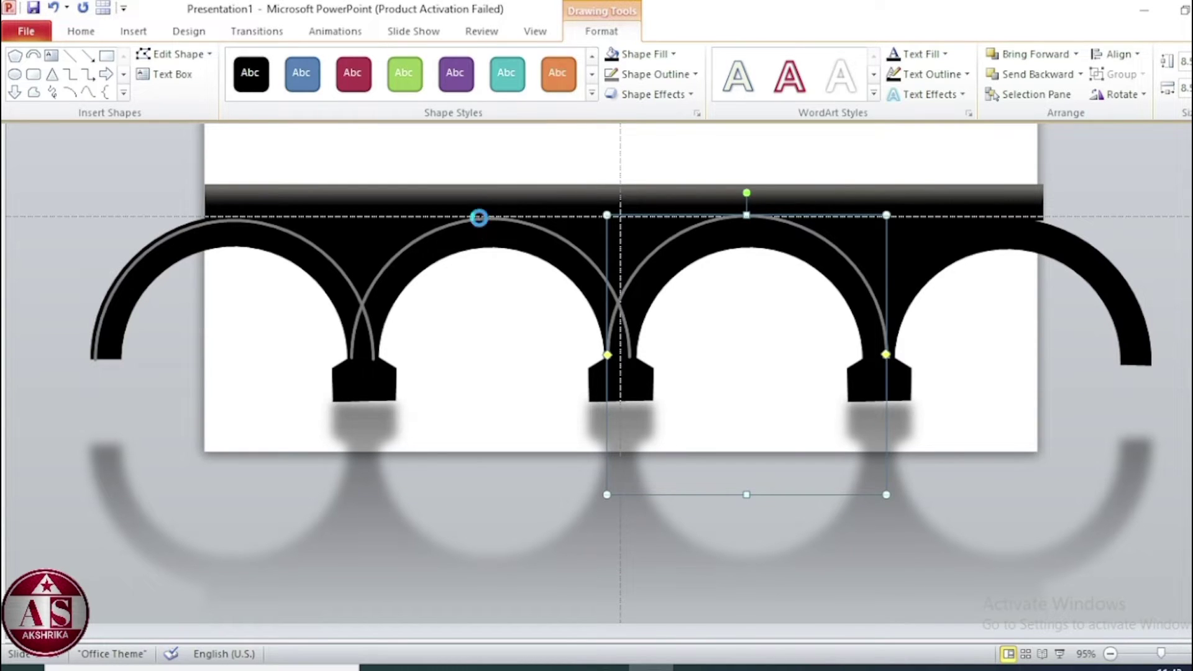
key(ctrl+d)
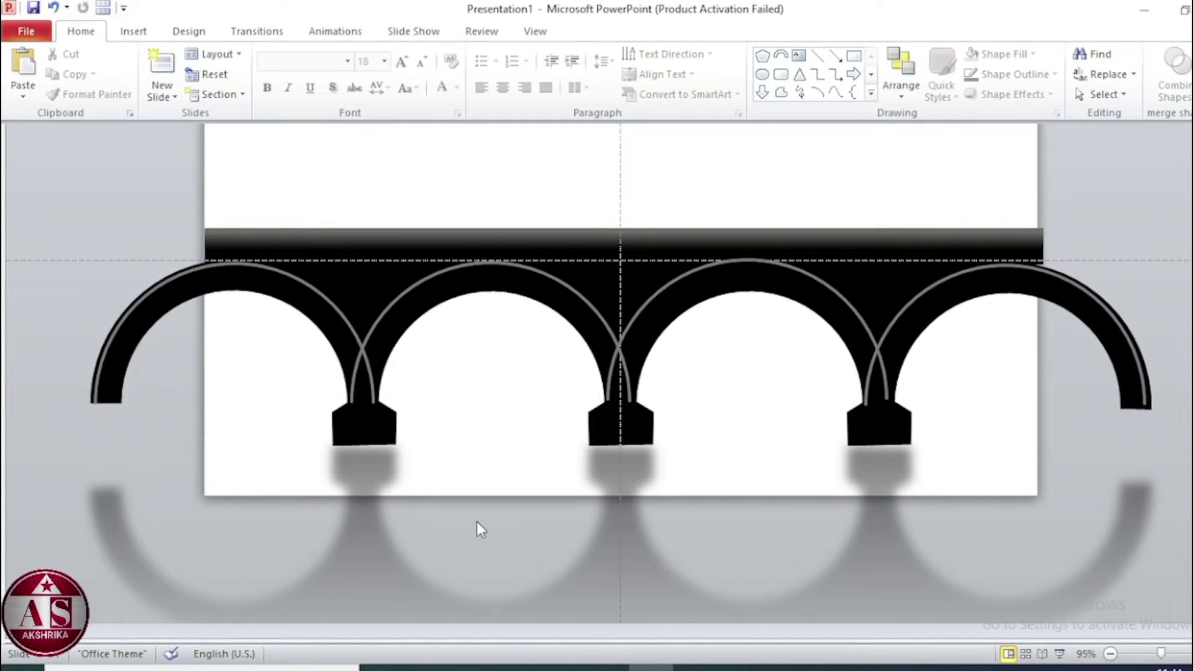
key(ctrl+a)
Step: Group all the bridge shapes into a single object
click(601, 31)
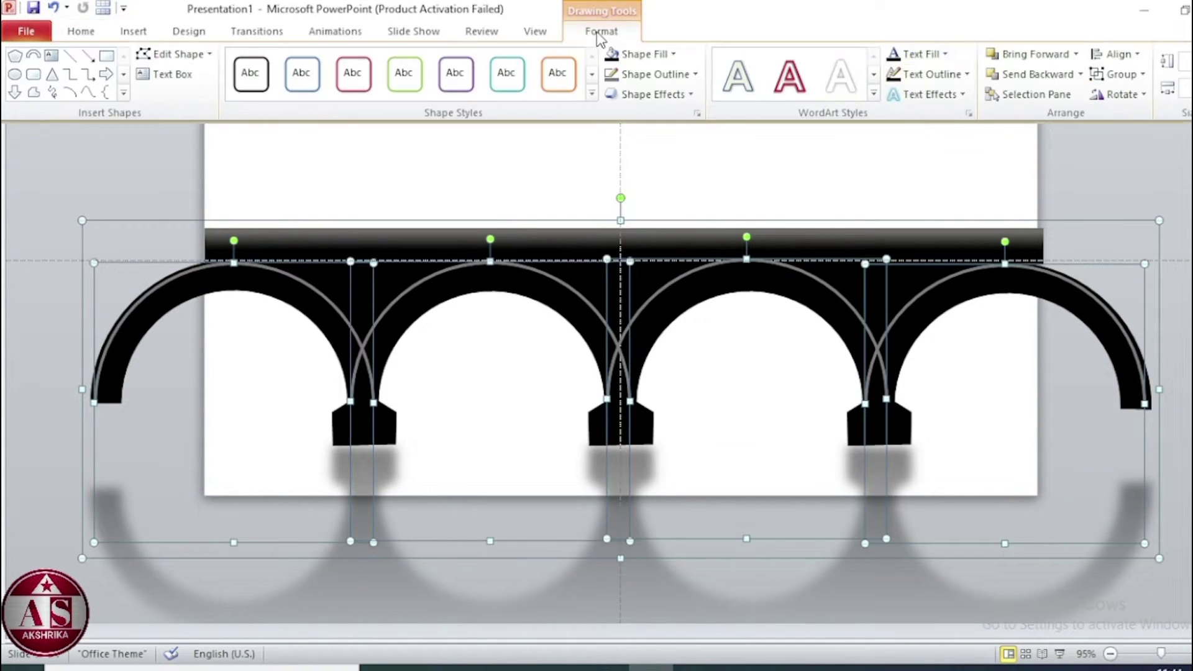
click(1127, 74)
click(1132, 95)
scroll(527, 473, up, 2)
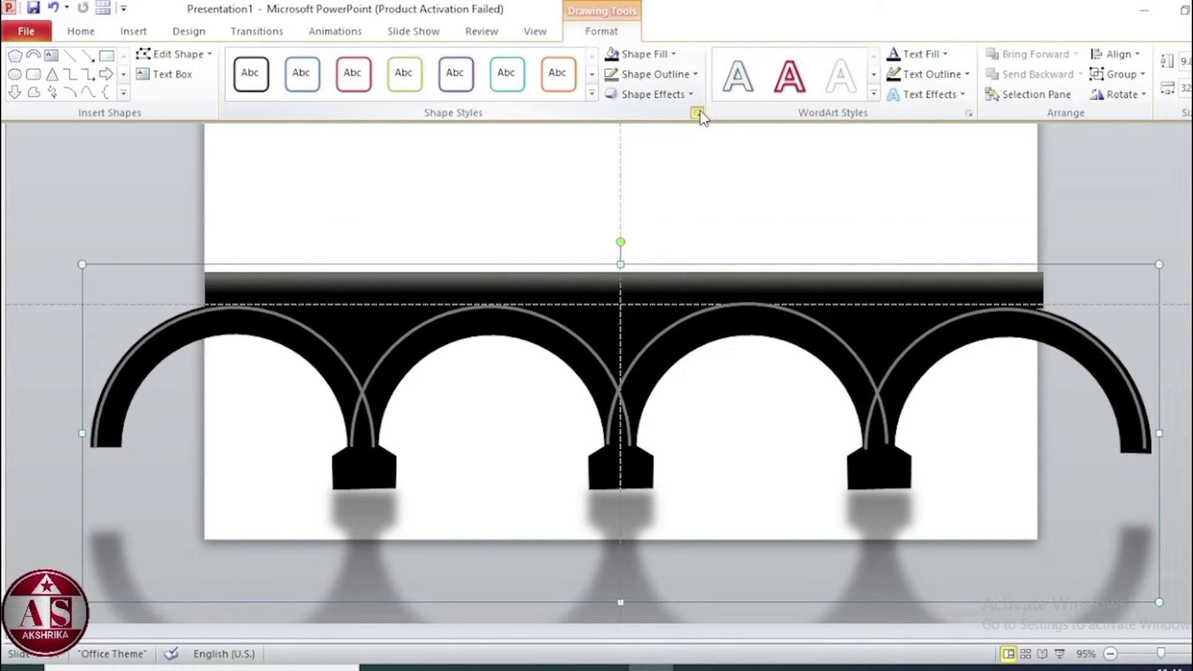
Step: Give the bridge a Circle top bevel with Neutral Balanced lighting
click(698, 113)
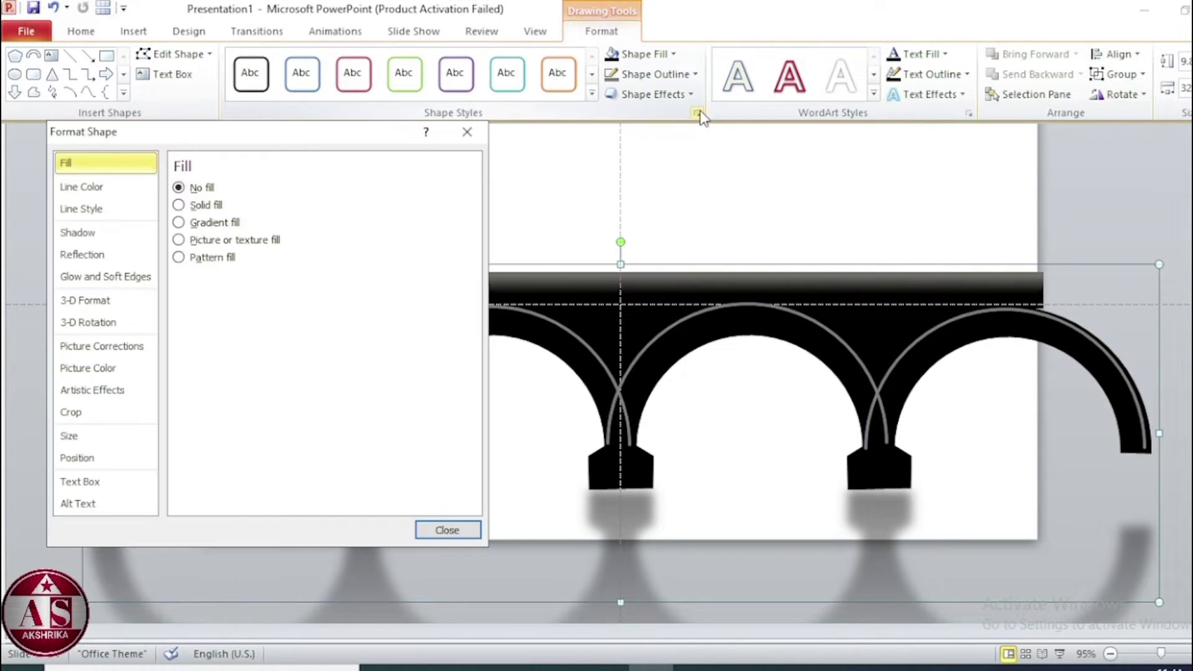
click(87, 303)
click(273, 218)
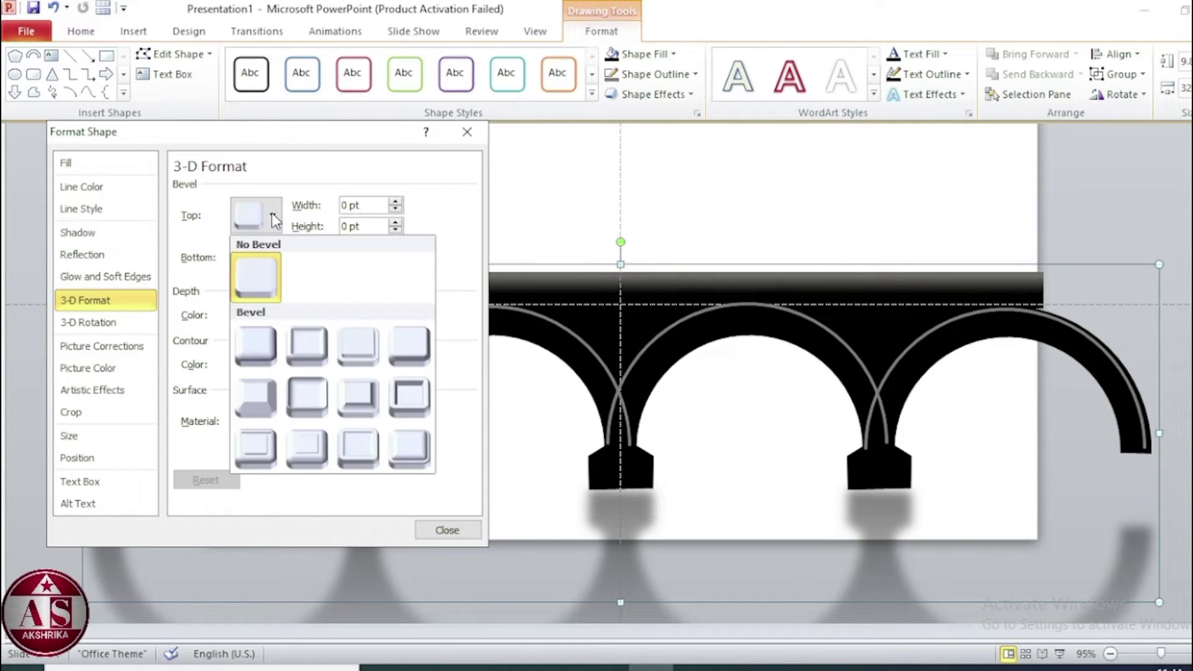
click(257, 335)
click(377, 423)
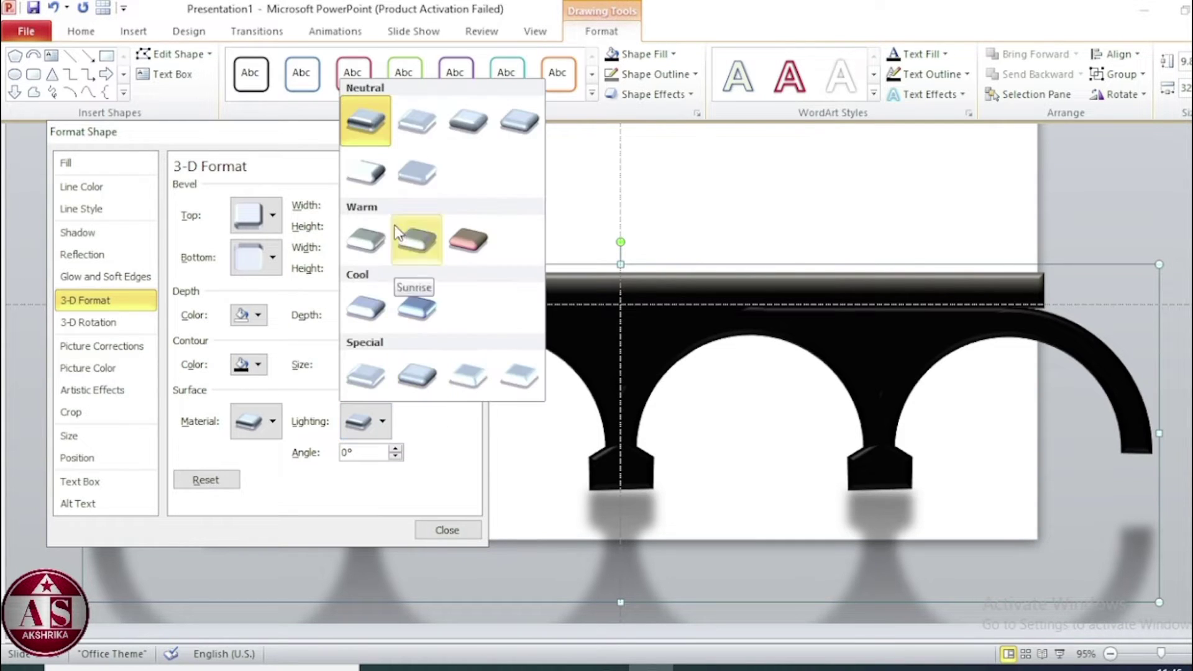
click(416, 121)
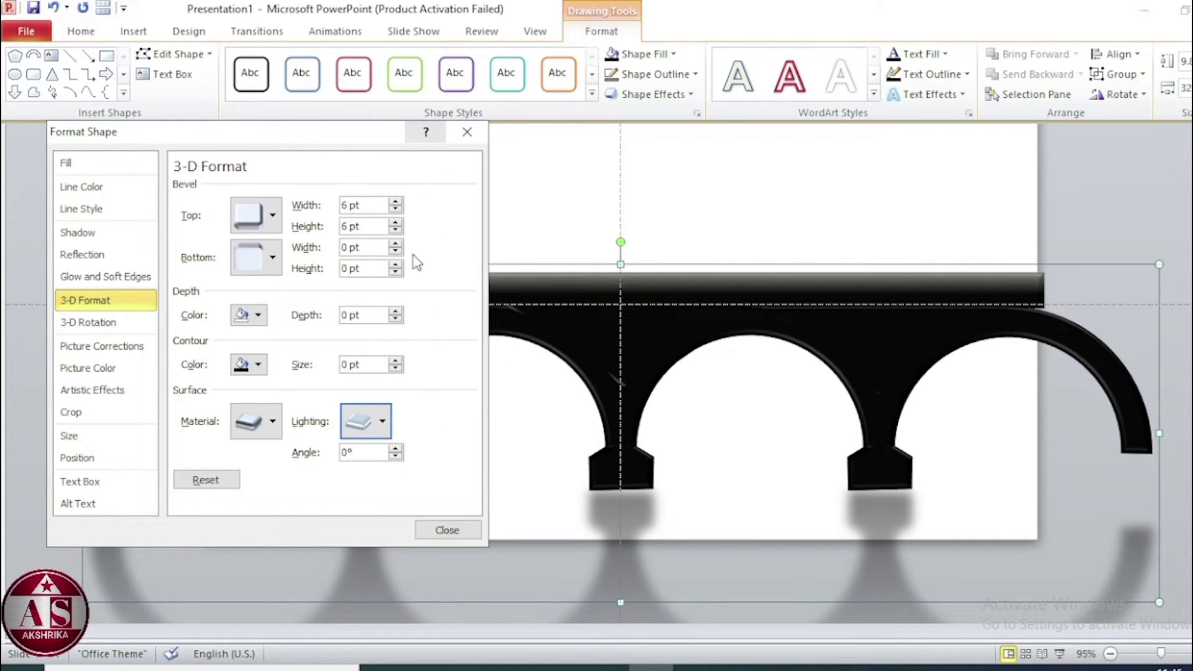
click(447, 530)
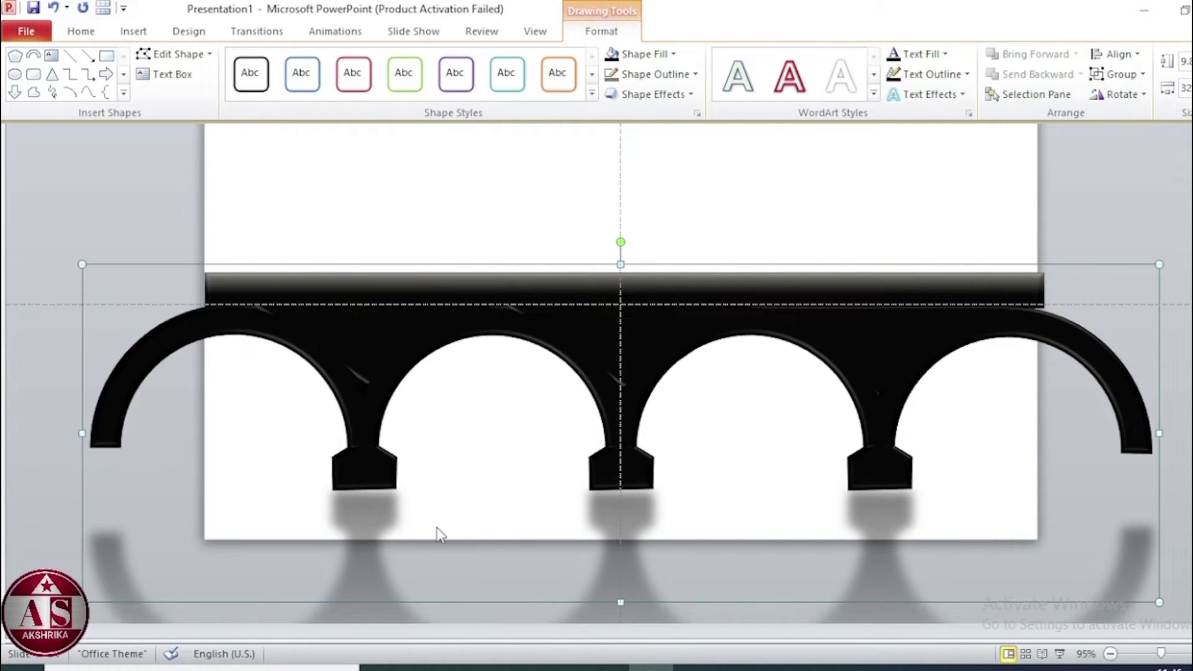
click(466, 511)
Step: Draw a tall narrow rounded rectangle above the bridge's centre with no outline
click(136, 32)
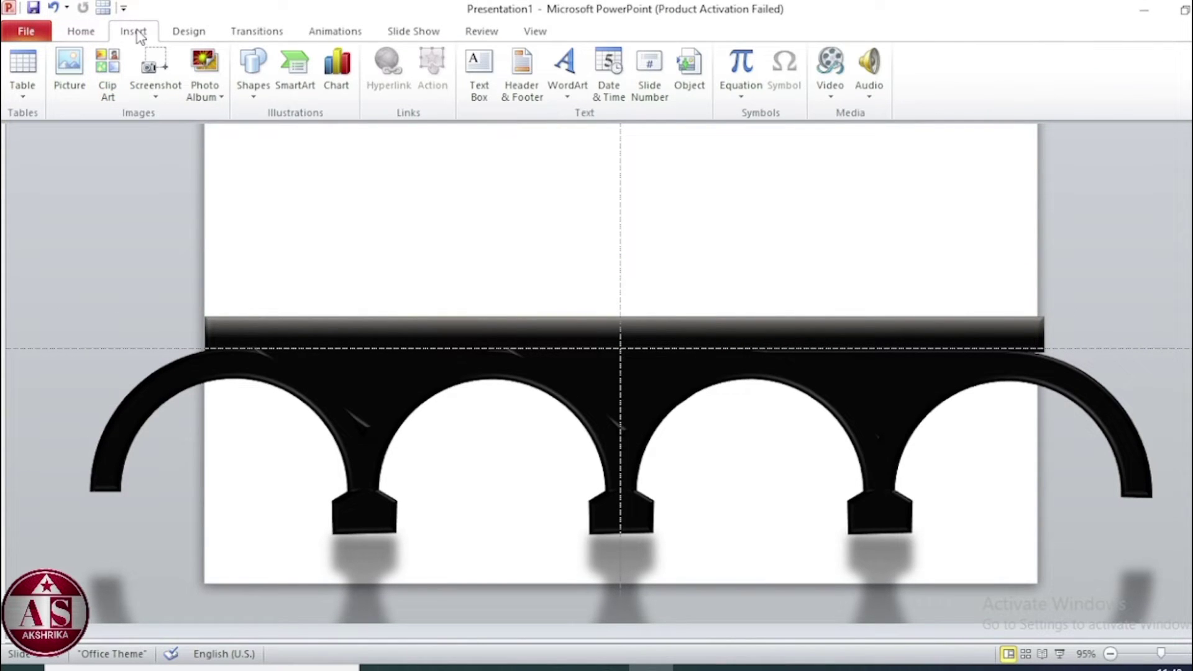
click(254, 90)
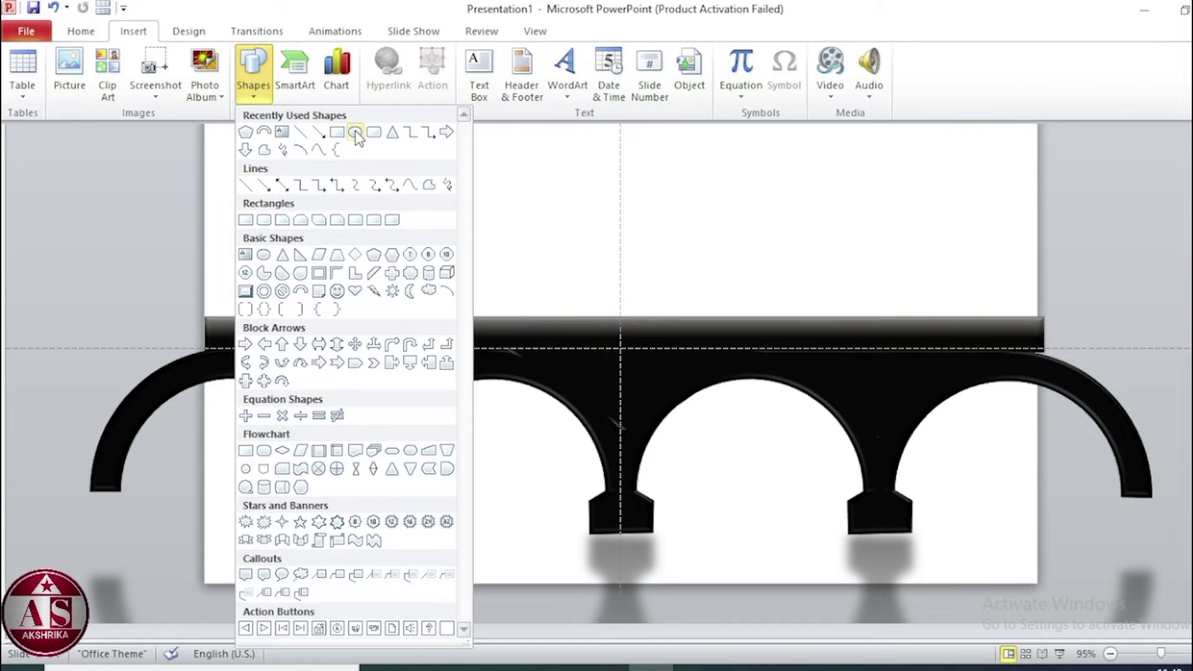
click(375, 132)
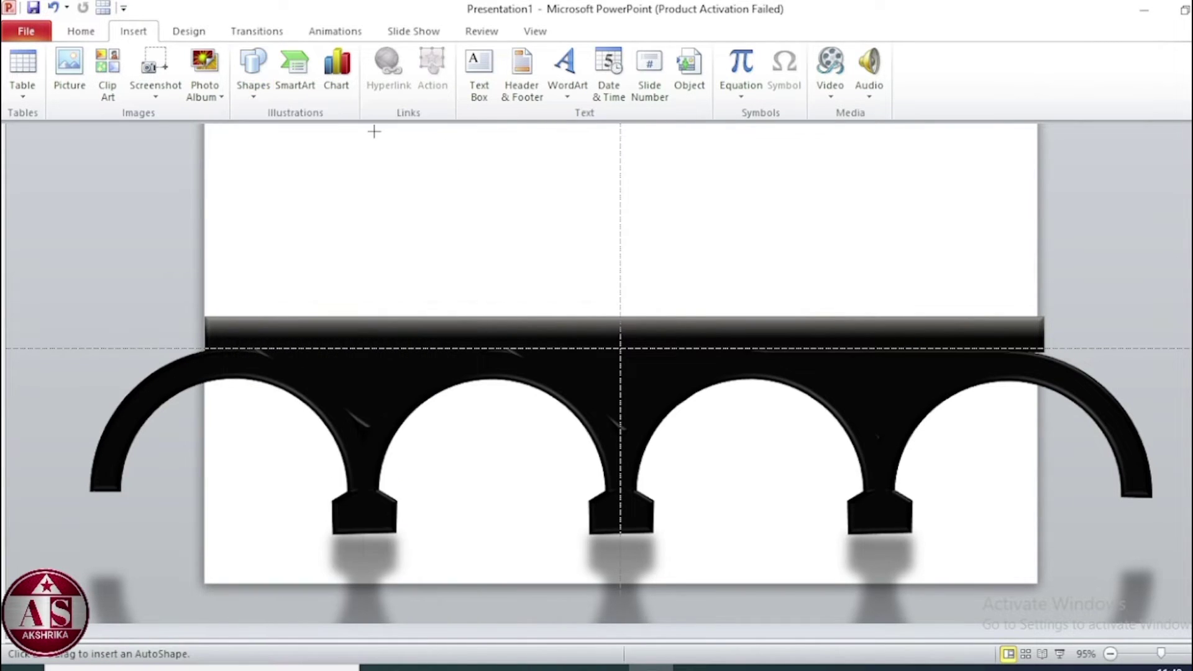
mouse_move(605, 125)
mouse_down()
mouse_move(640, 219)
mouse_move(637, 317)
mouse_up()
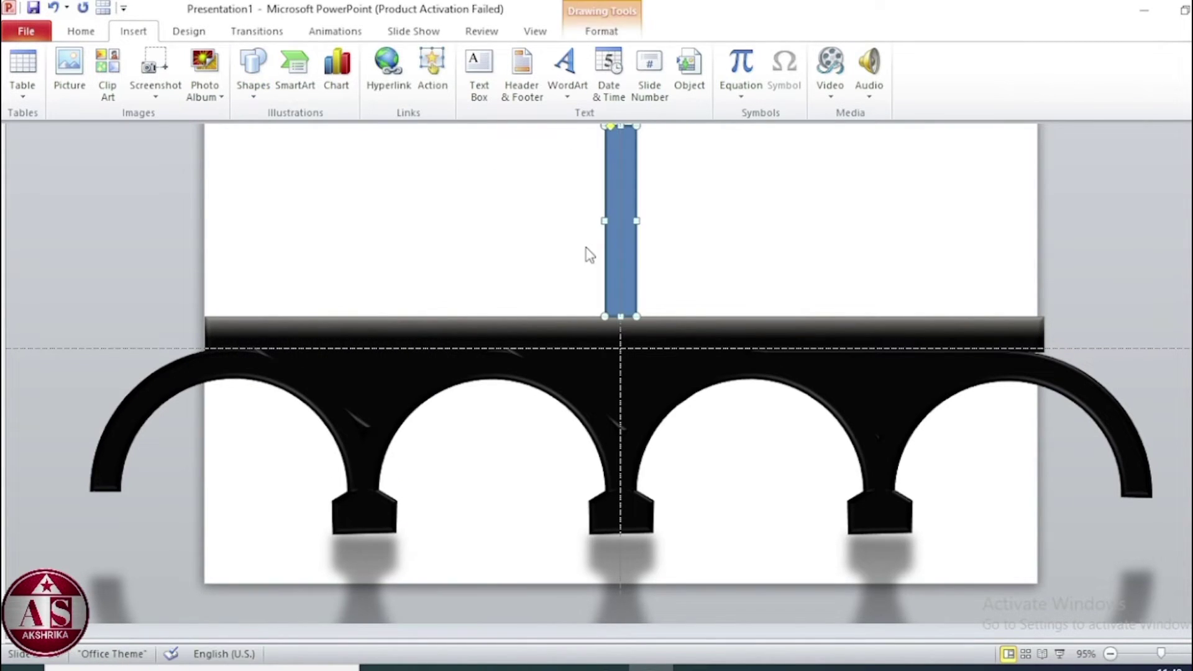
click(597, 31)
click(640, 74)
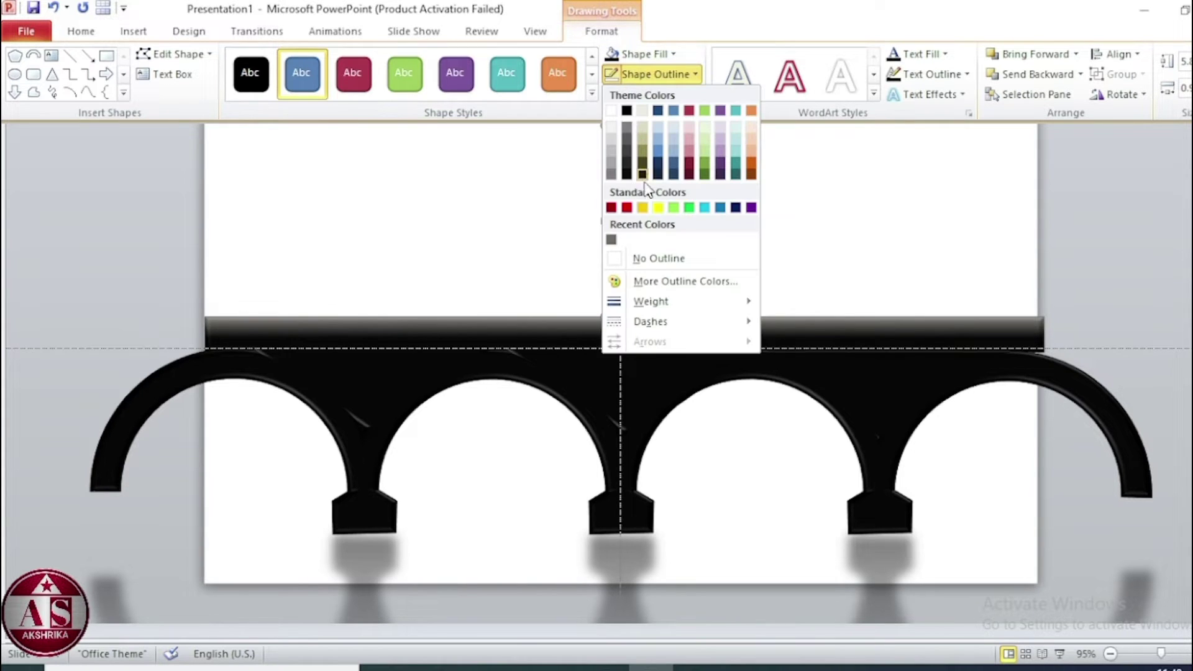
click(650, 259)
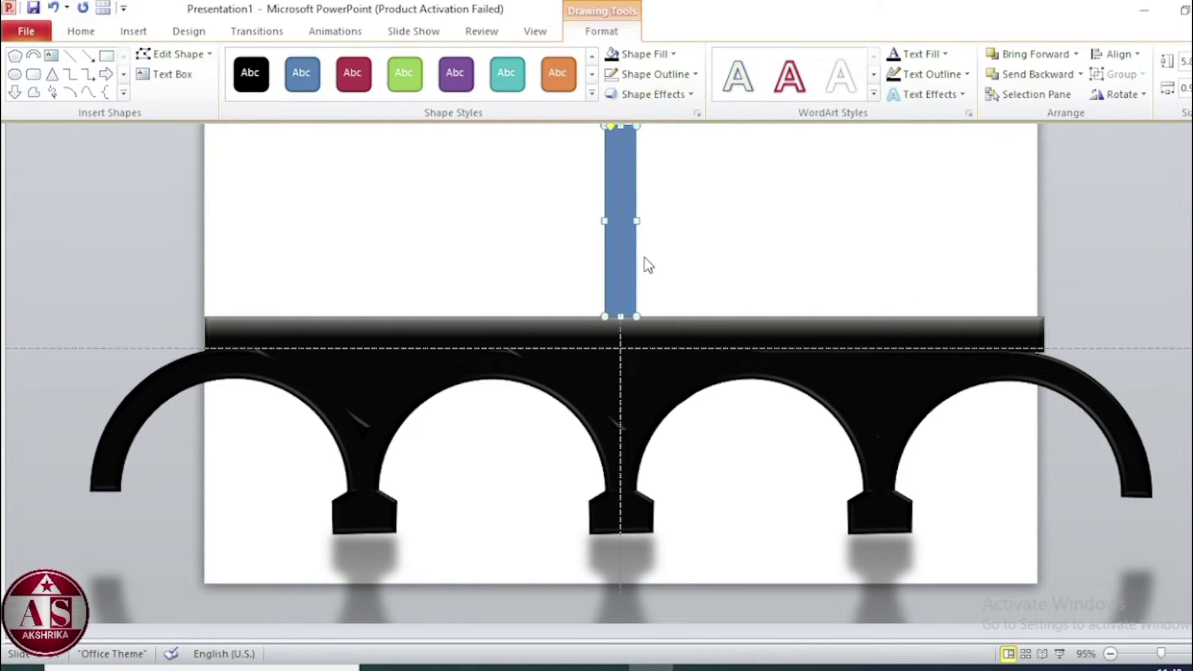
Step: Fill the bar with a dark 0° linear gradient that lightens toward one side
click(670, 55)
mouse_move(655, 301)
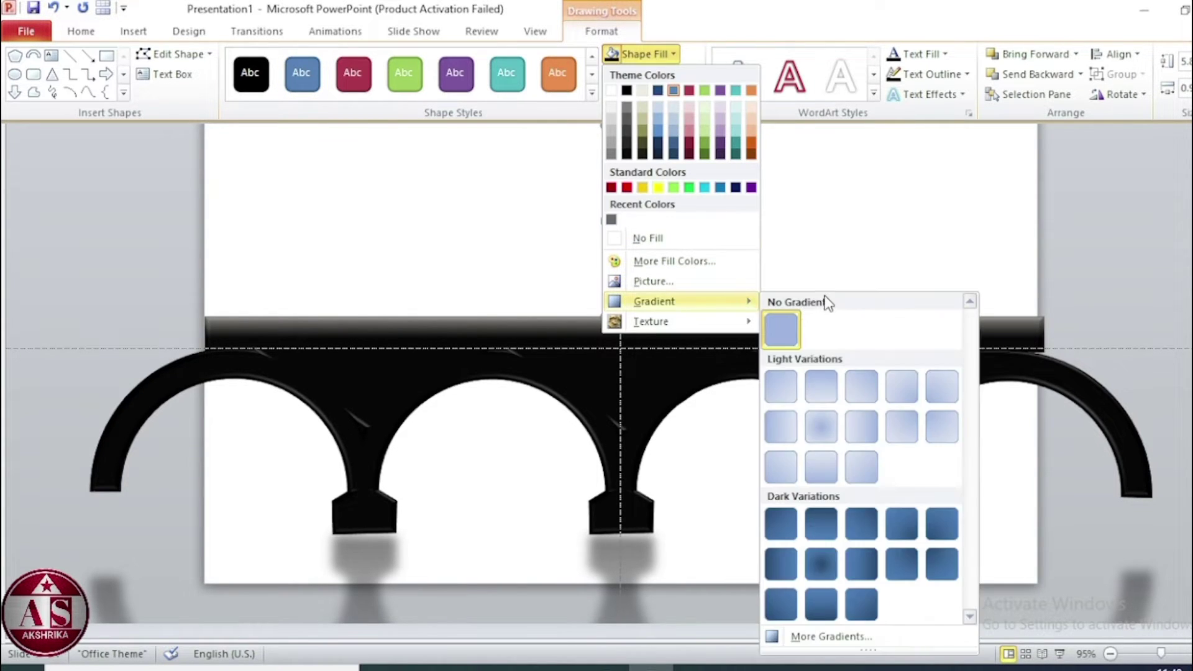
click(829, 636)
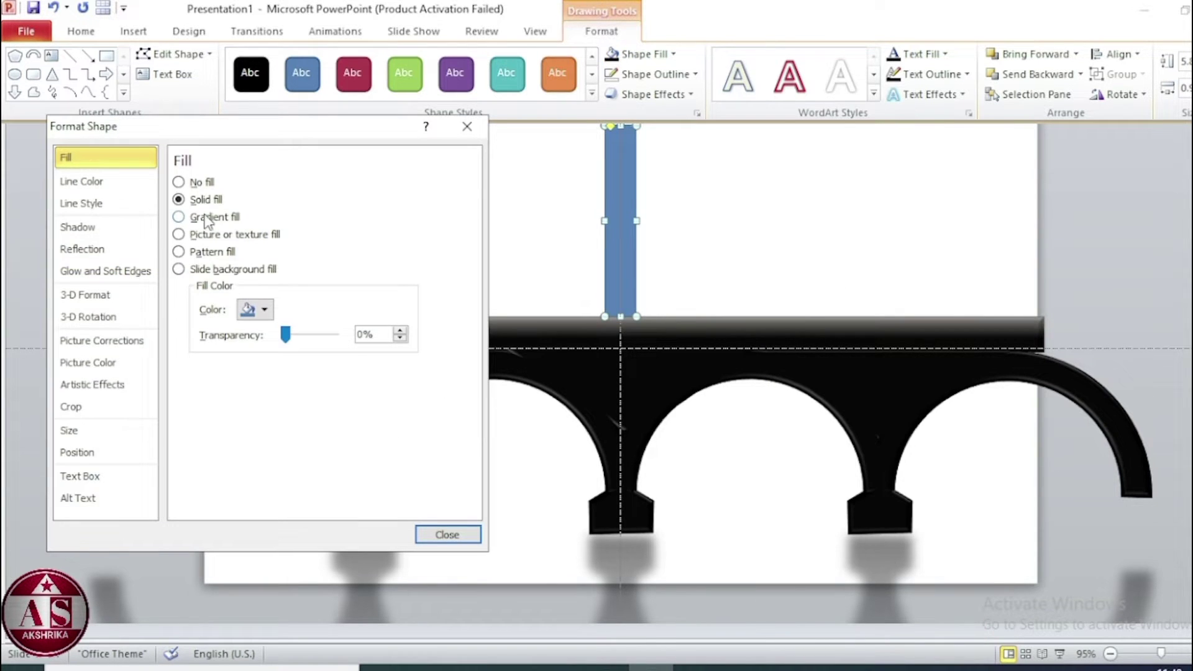
click(178, 217)
drag(351, 402, 410, 407)
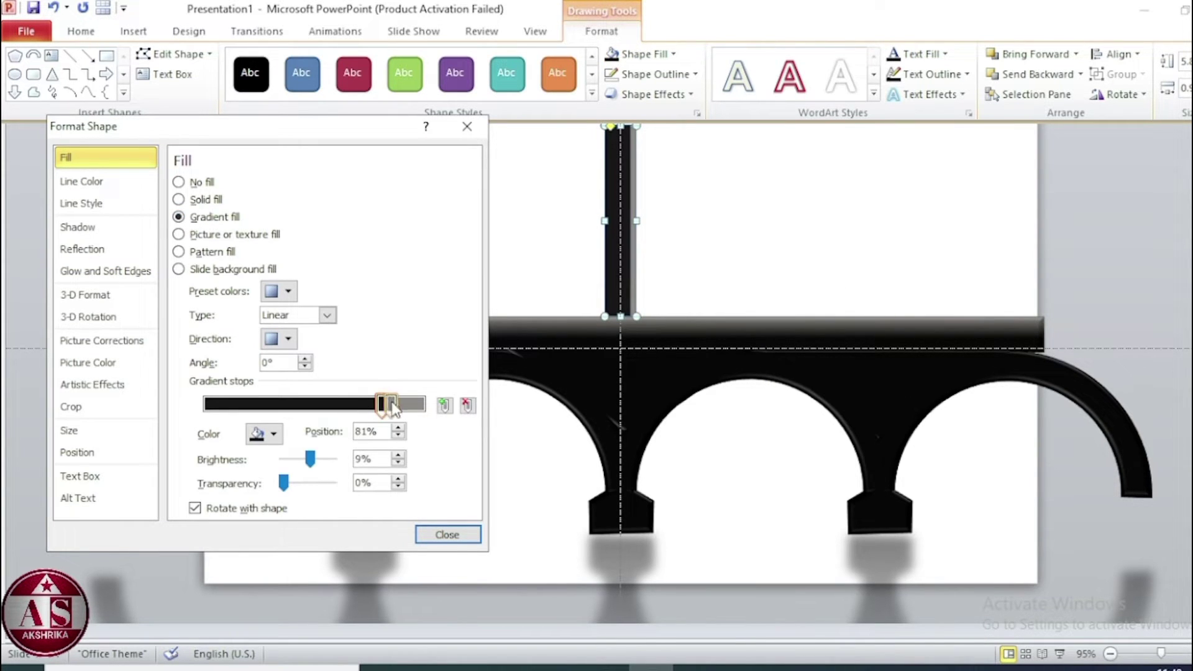
click(289, 339)
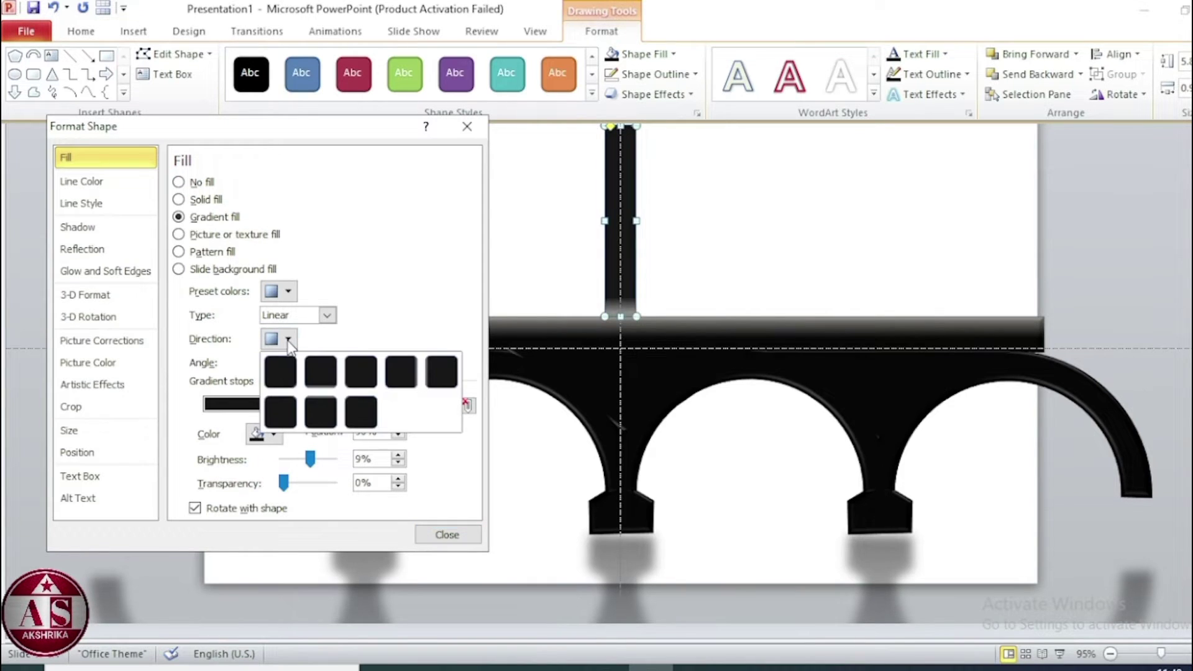
click(405, 373)
drag(310, 459, 331, 466)
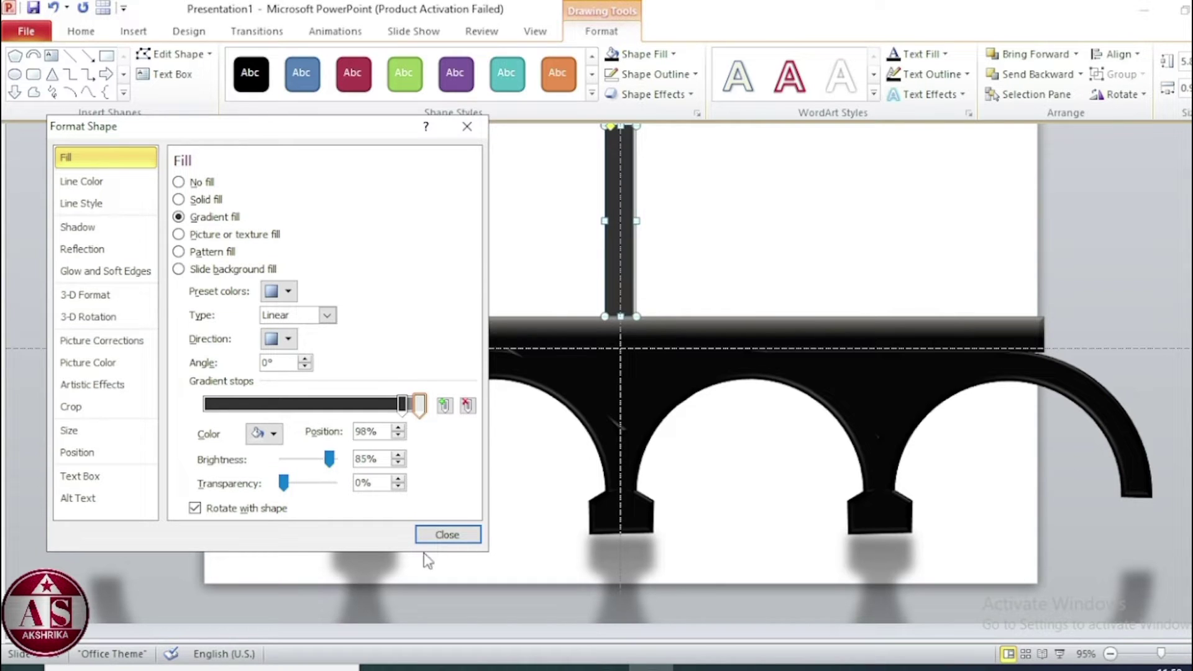
click(447, 535)
click(435, 294)
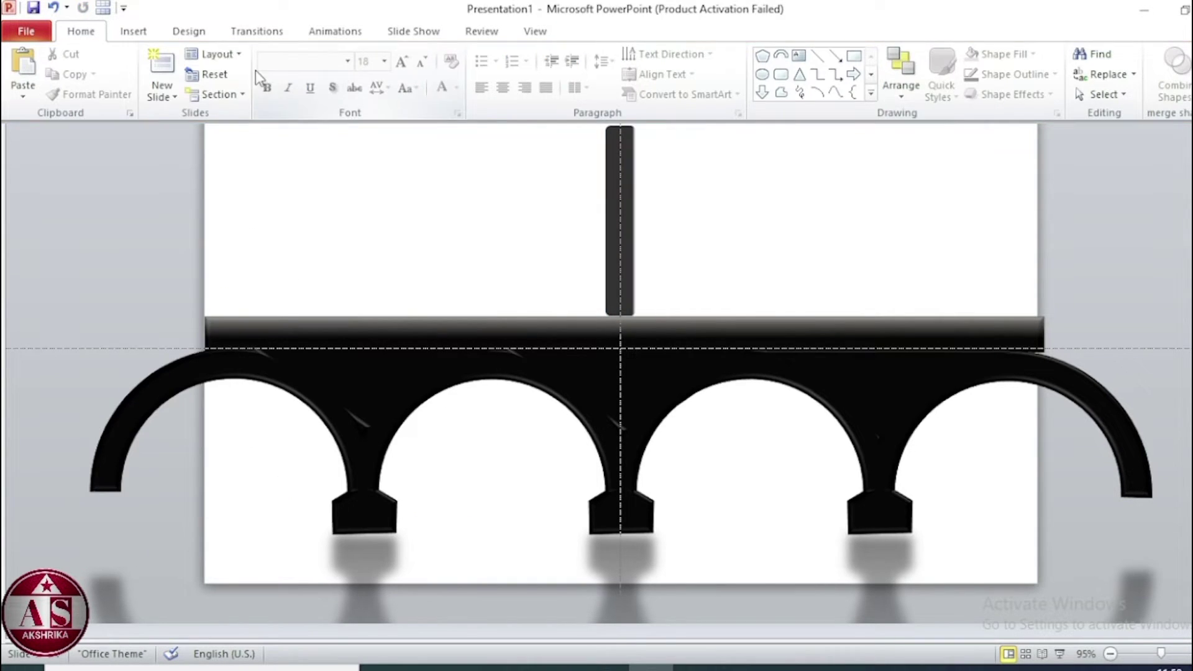
Step: Draw a small shape above the bridge's left arch, rotate it a quarter turn, and remove its outline
click(133, 31)
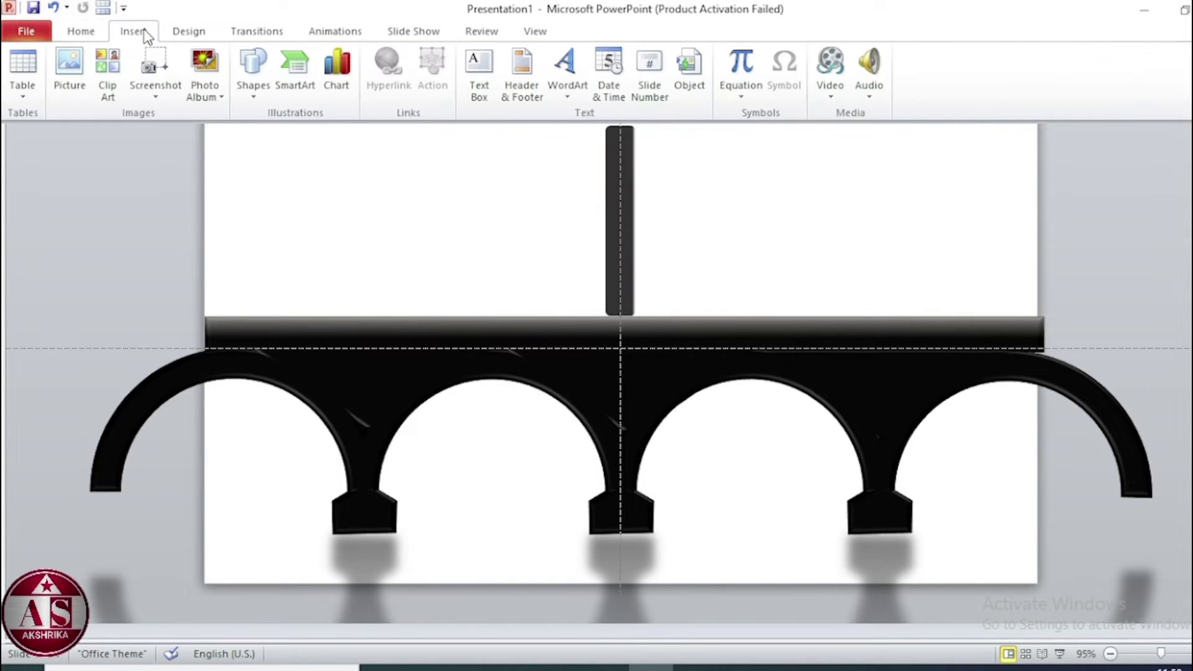
click(256, 93)
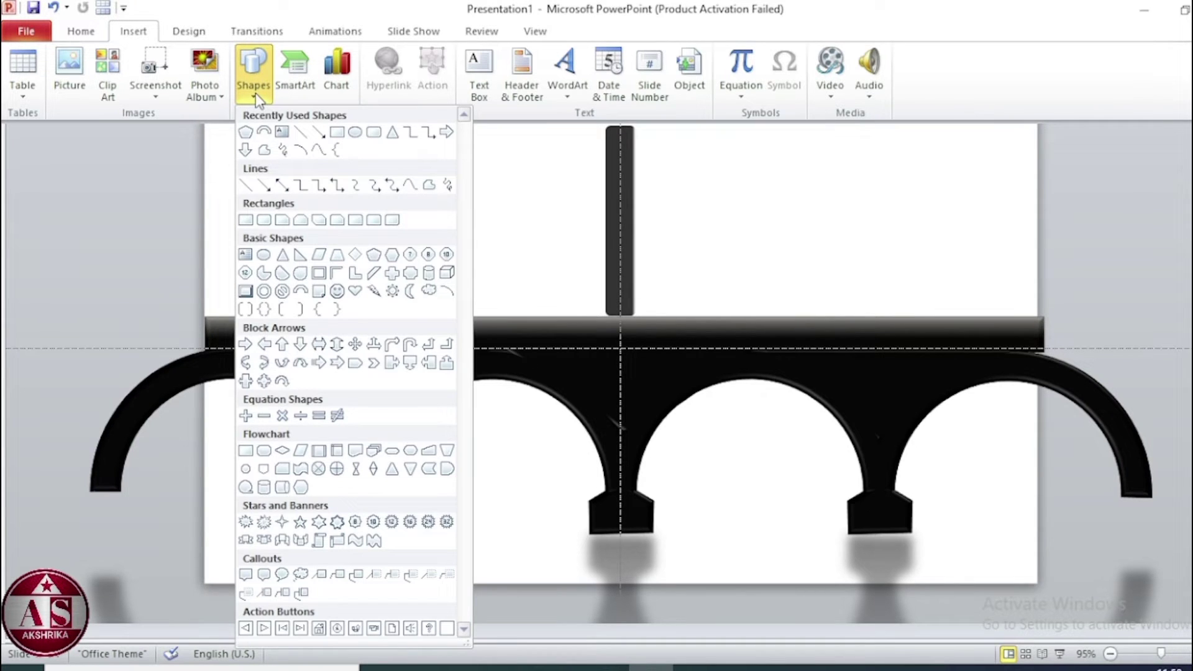
click(448, 468)
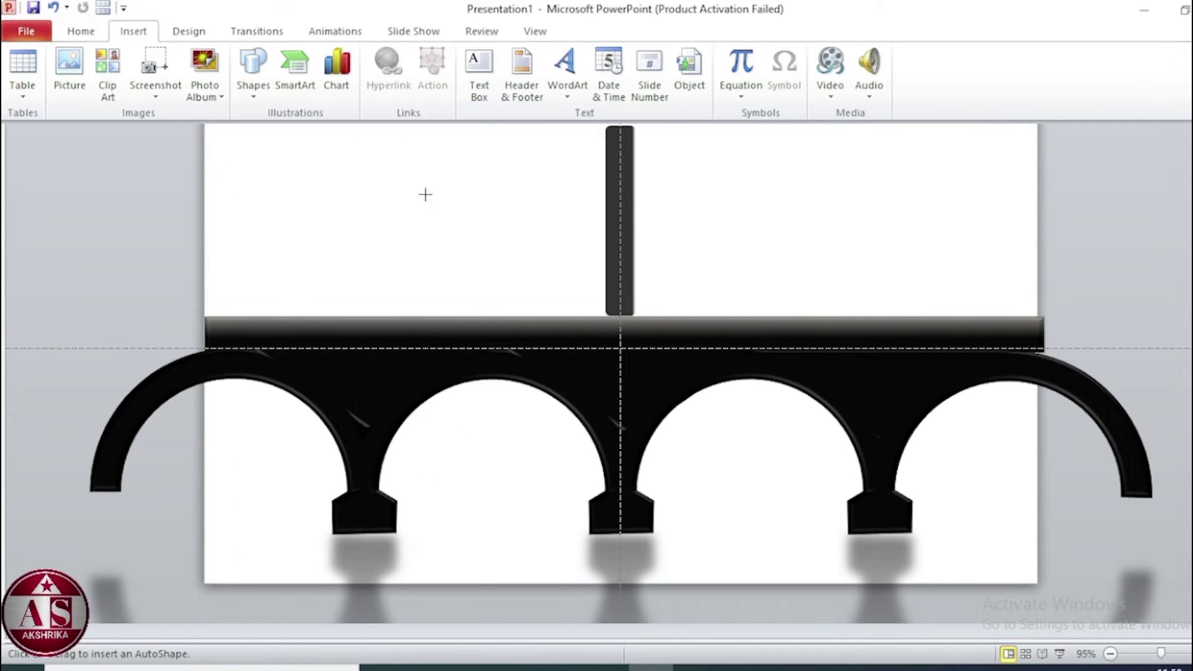
drag(426, 195, 452, 221)
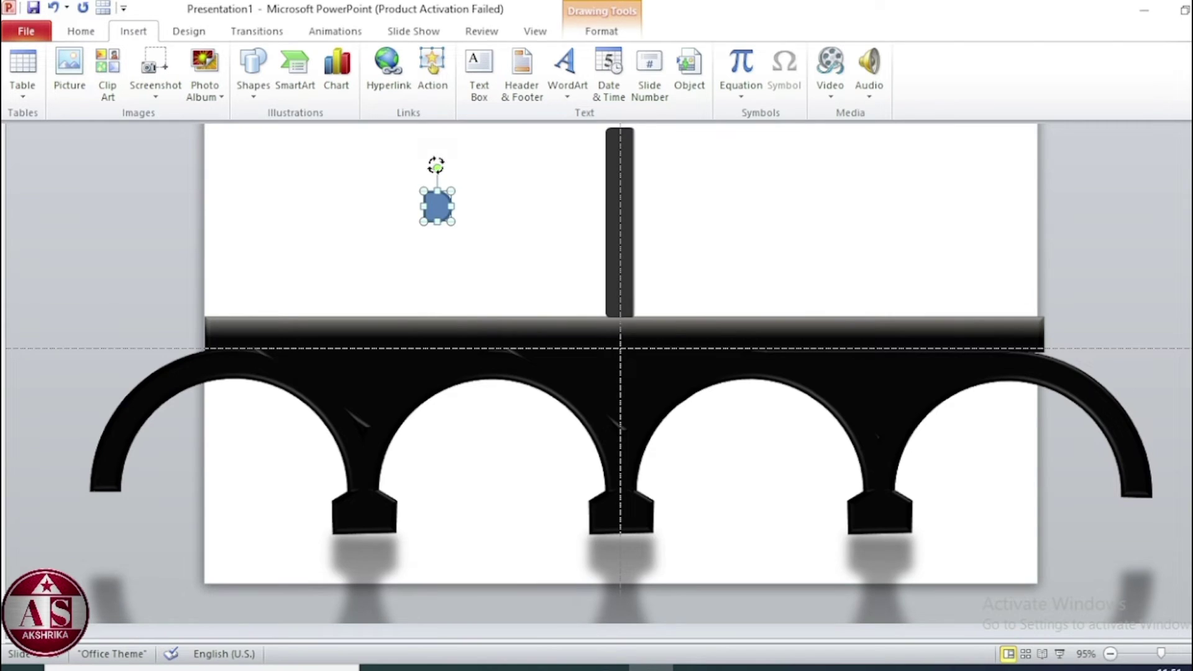
drag(437, 165, 396, 207)
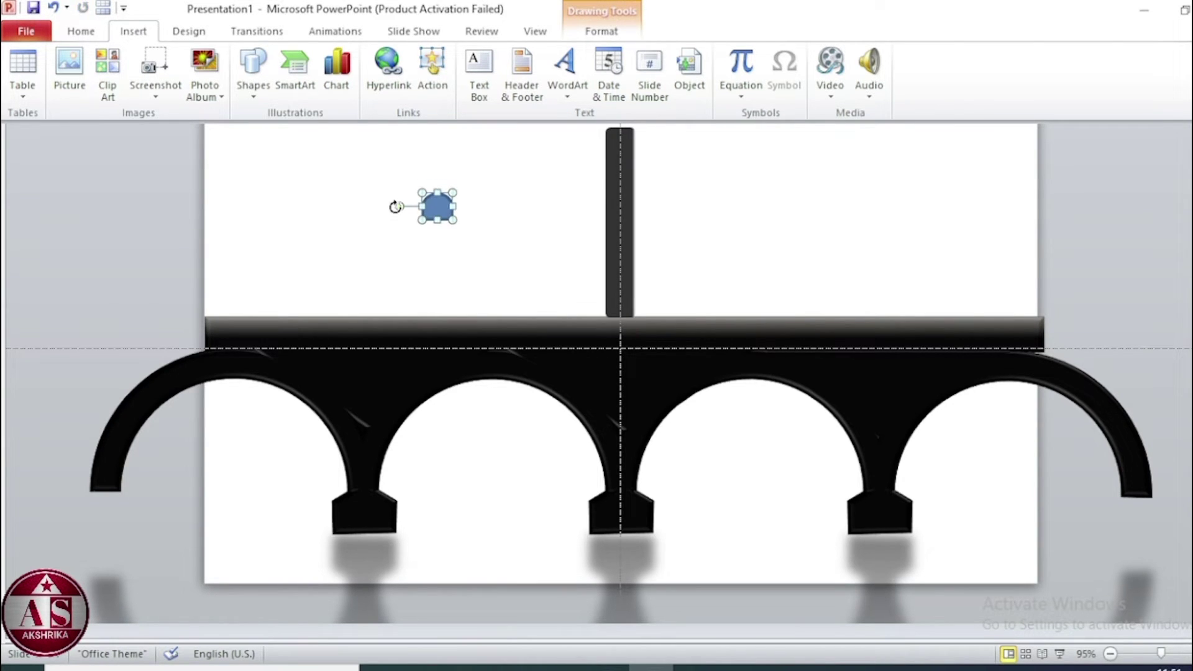
click(601, 31)
click(652, 74)
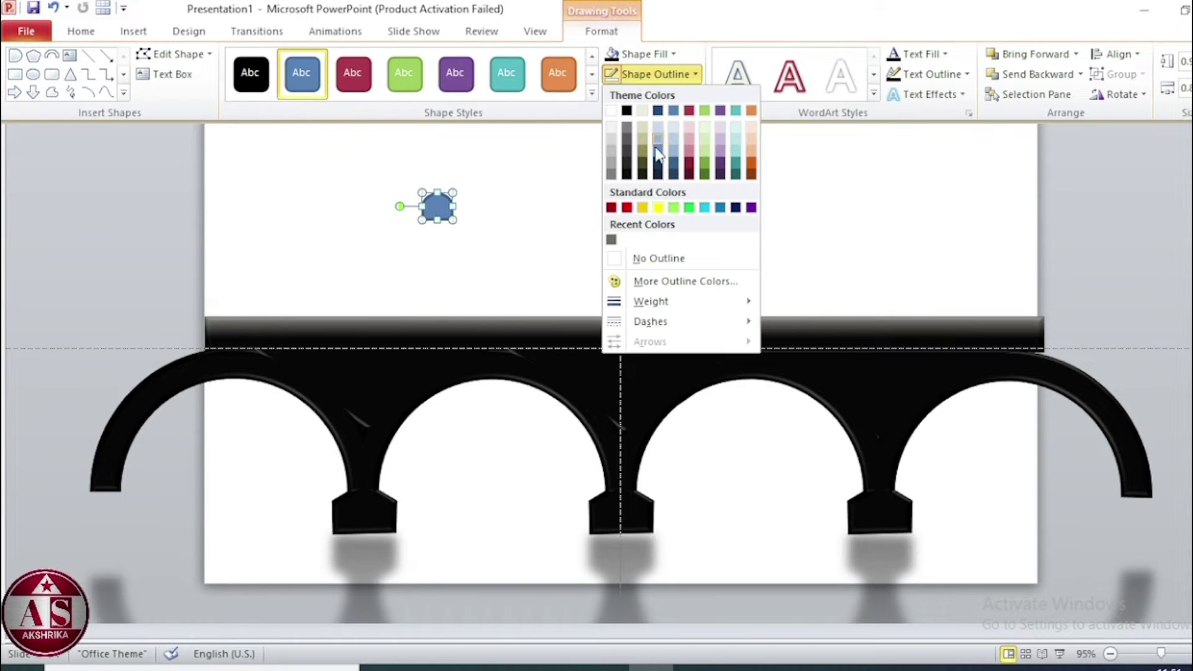
click(667, 259)
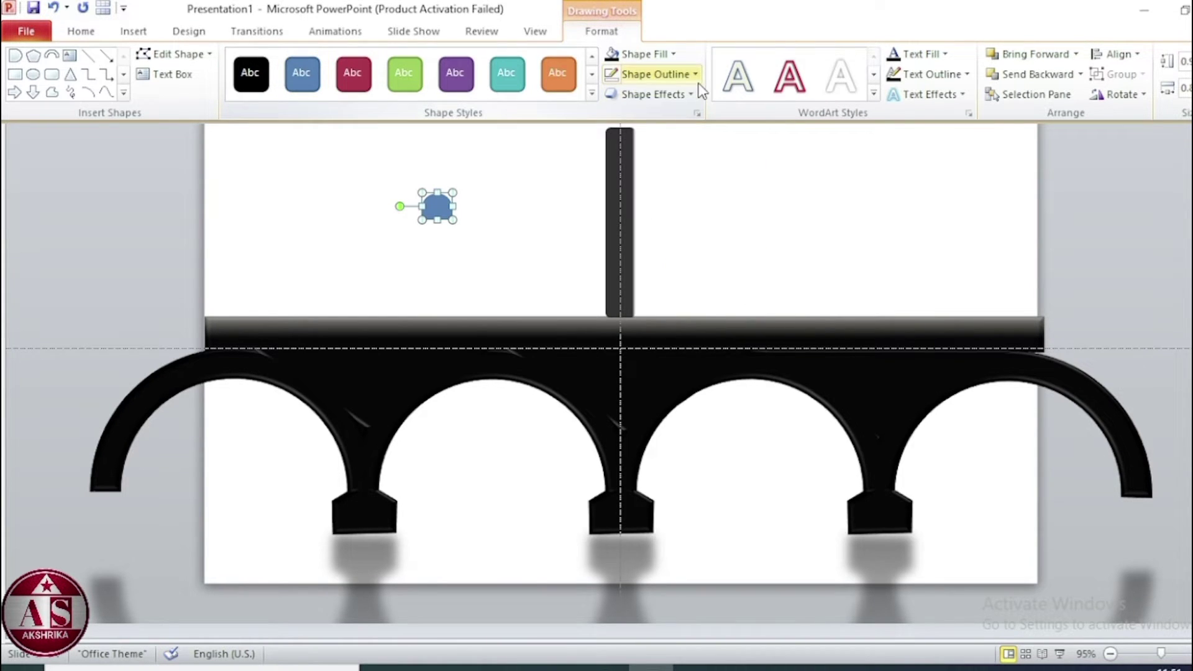
Step: Give the small shape a dark 0° linear gradient with a stop at 80%, then move it onto the pillar
click(647, 54)
mouse_move(655, 301)
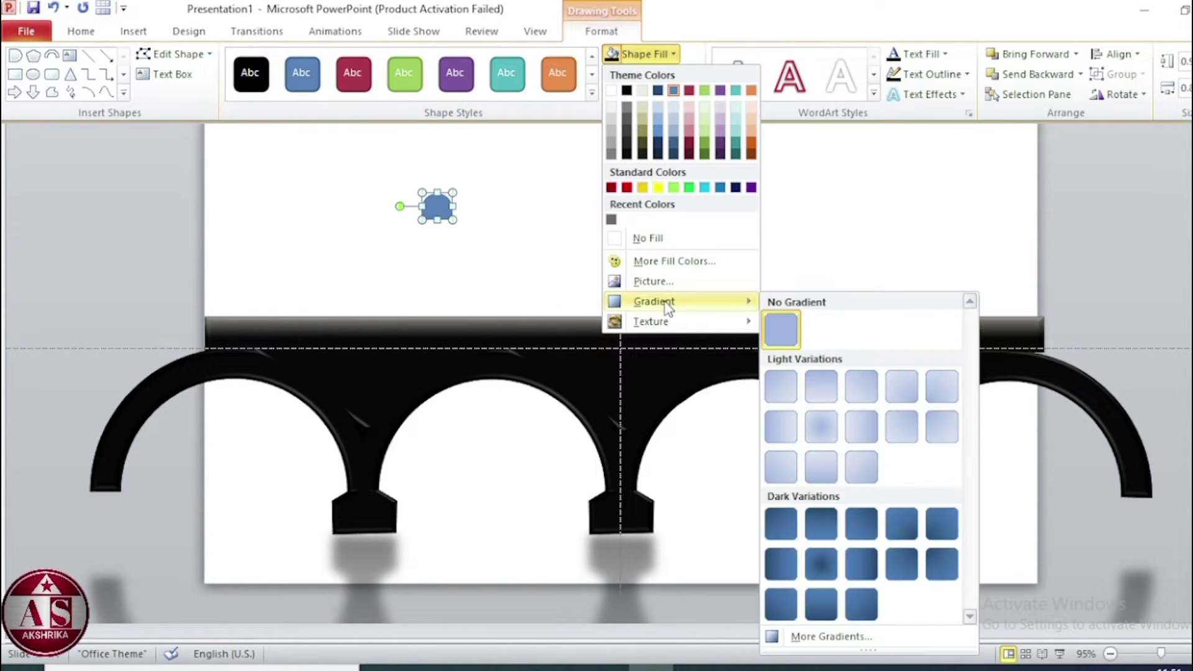
click(885, 642)
drag(241, 139, 949, 161)
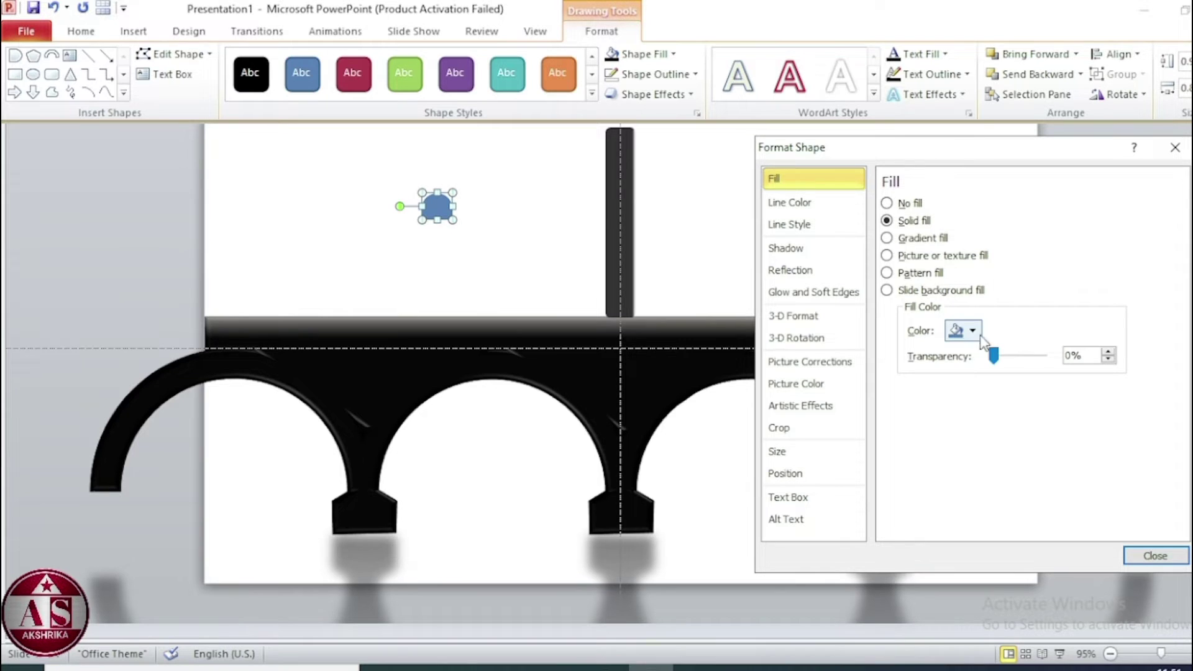
click(887, 238)
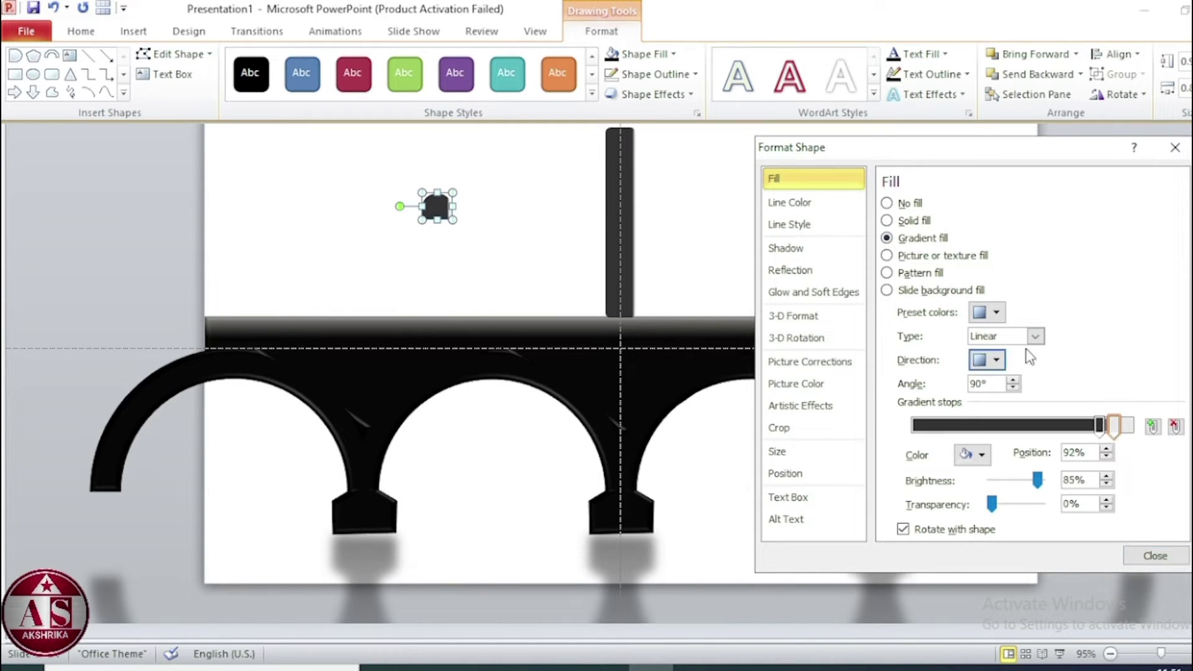
click(996, 360)
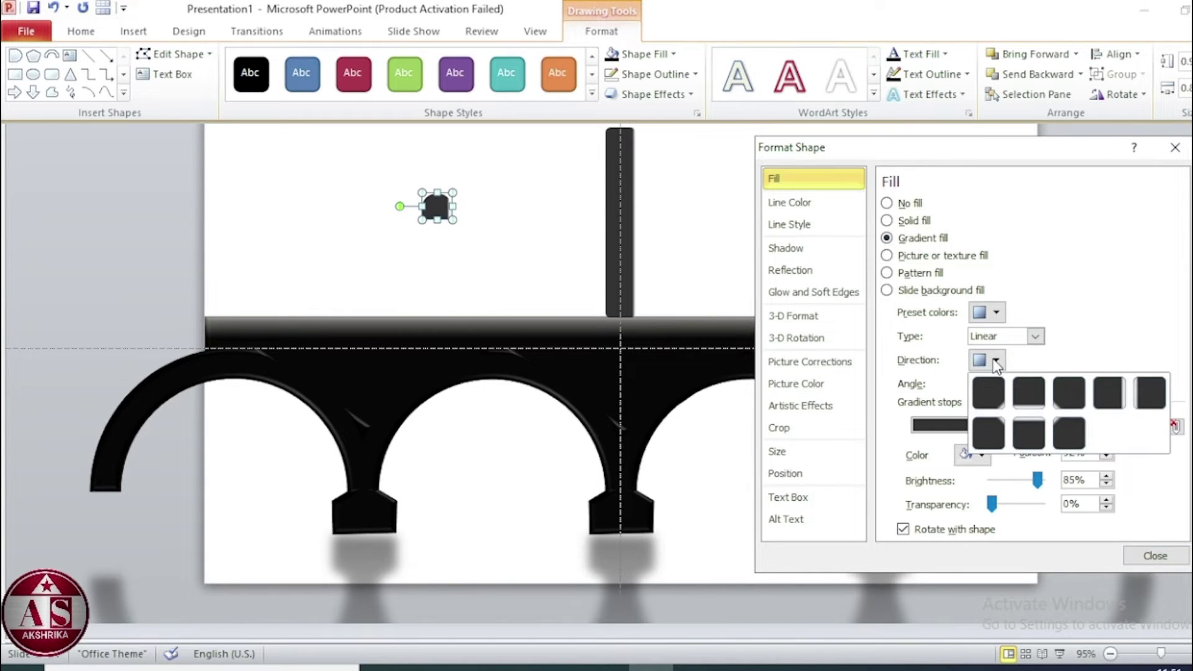
click(1108, 392)
drag(1100, 425, 1089, 425)
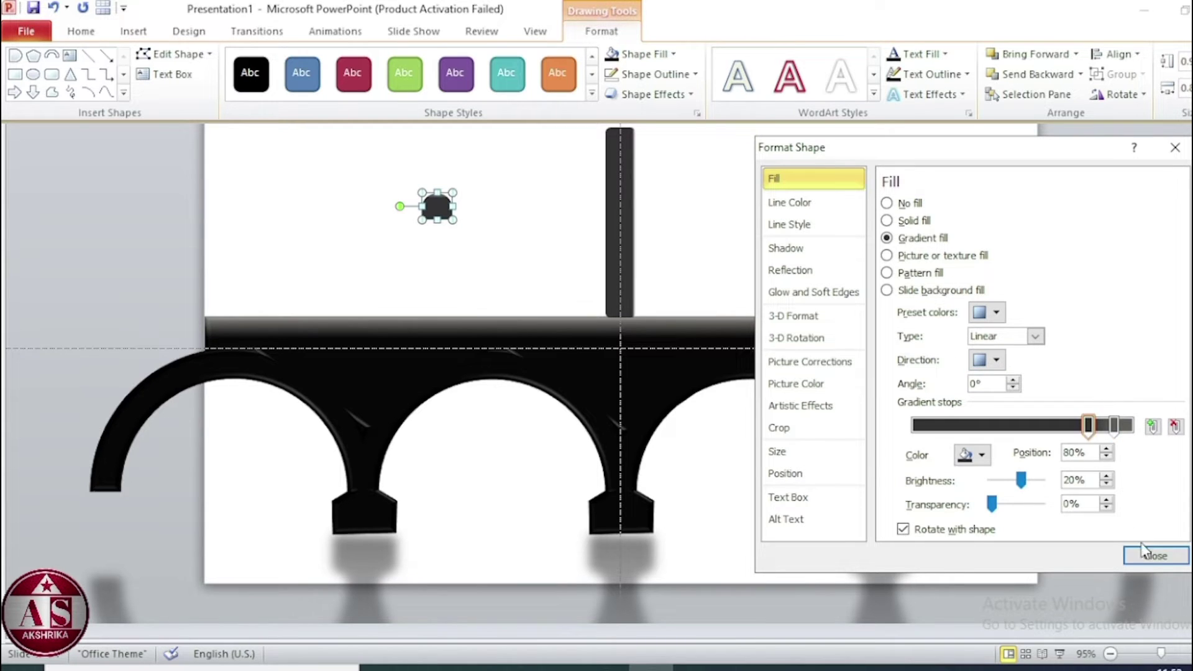
click(1144, 561)
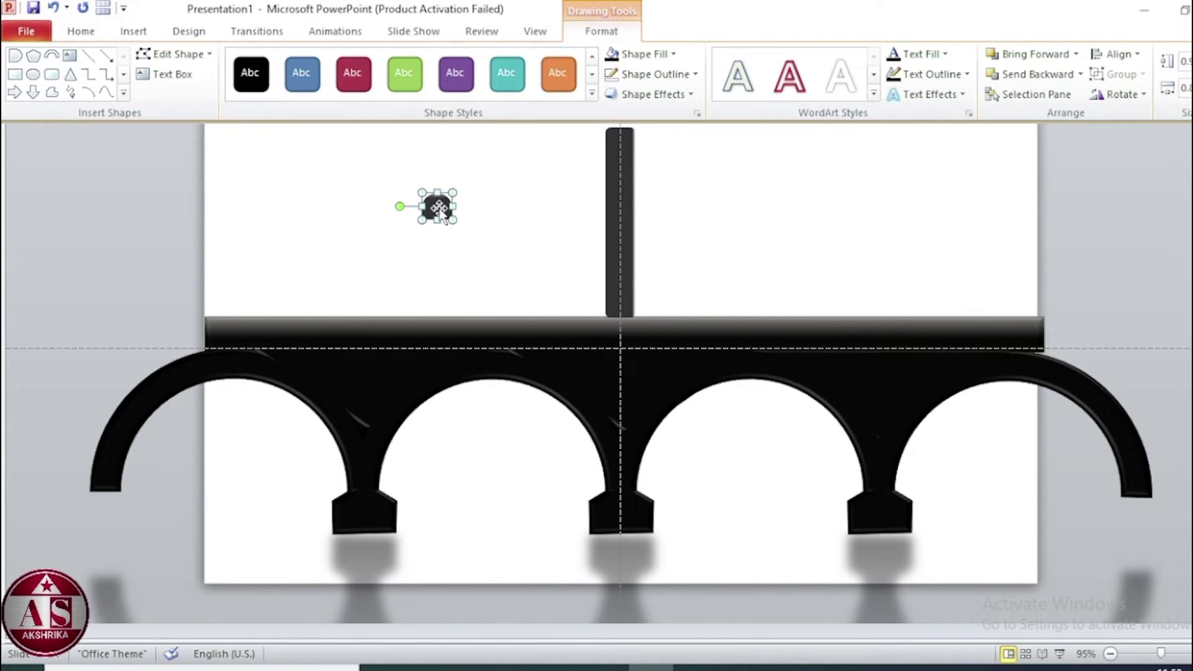
drag(437, 207, 621, 151)
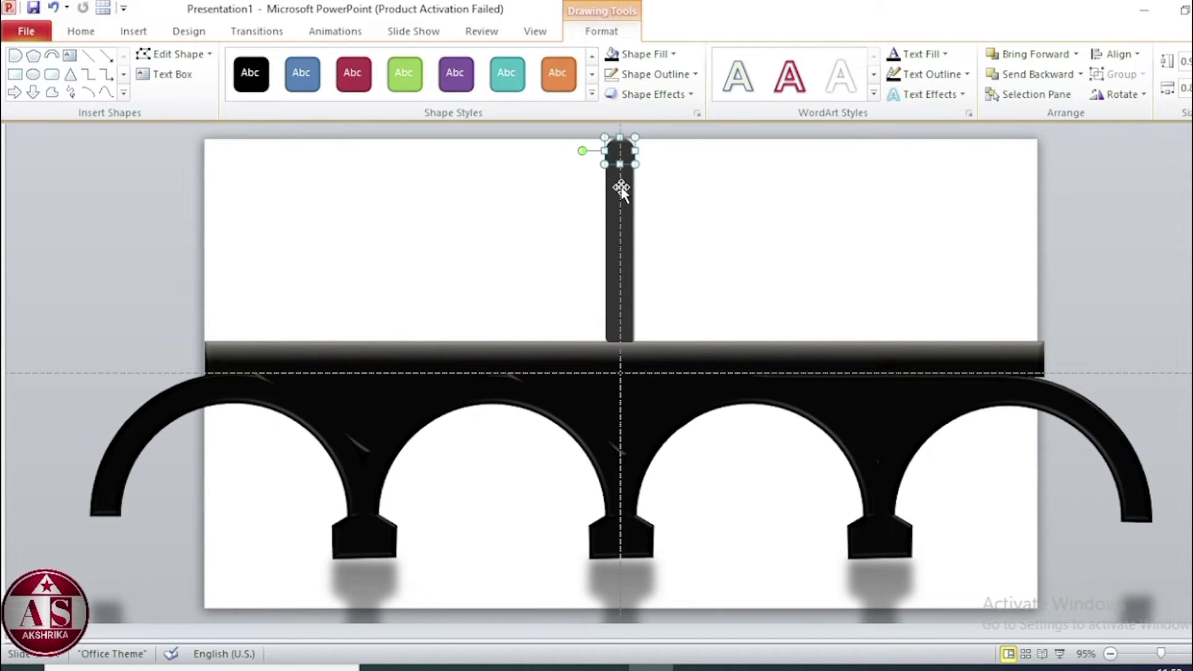
Step: Copy the small cap and place it on the deck, left and right of the central pillar
click(743, 270)
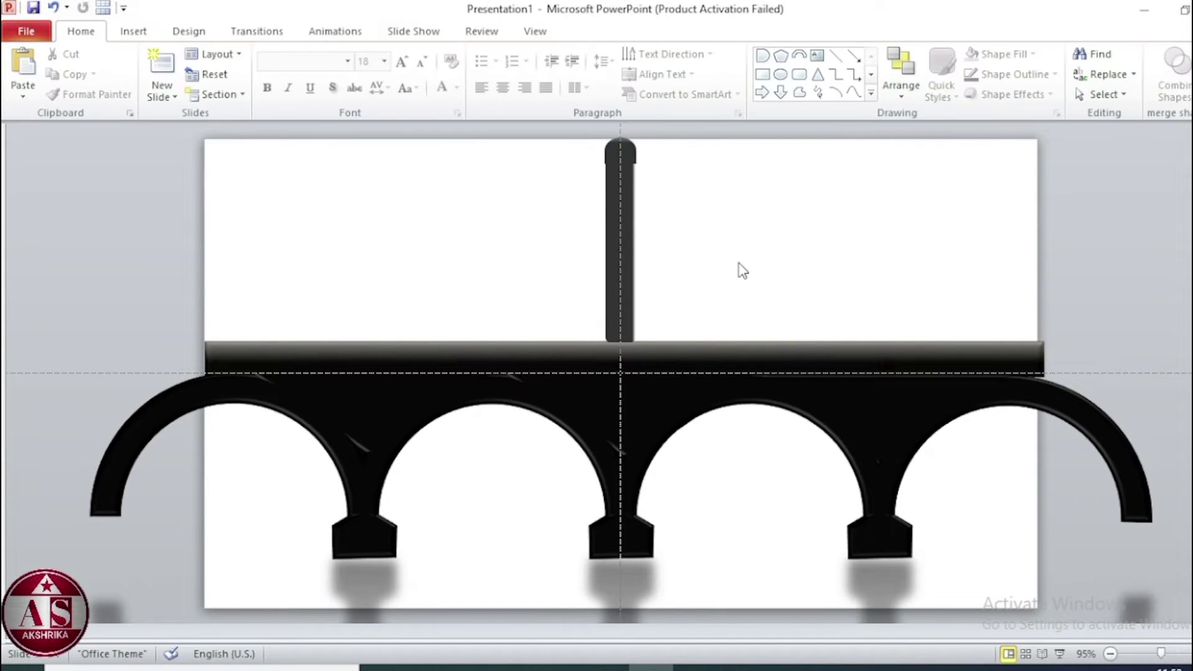
click(613, 158)
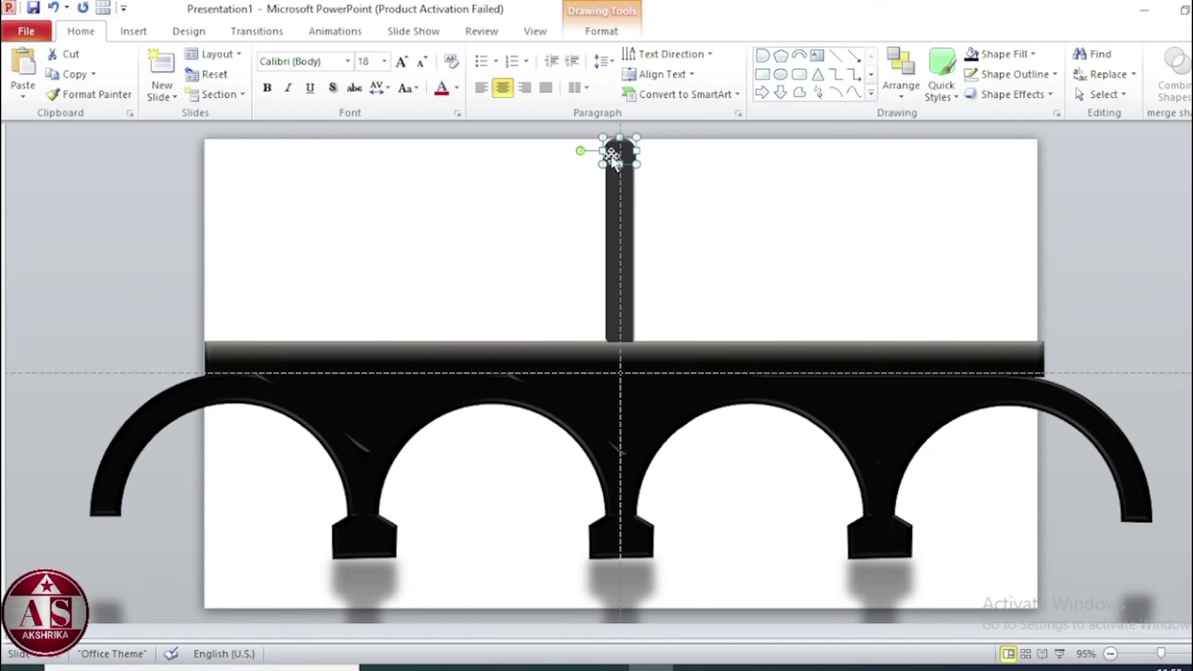
mouse_move(613, 161)
mouse_down()
mouse_move(632, 171)
mouse_move(362, 331)
mouse_up()
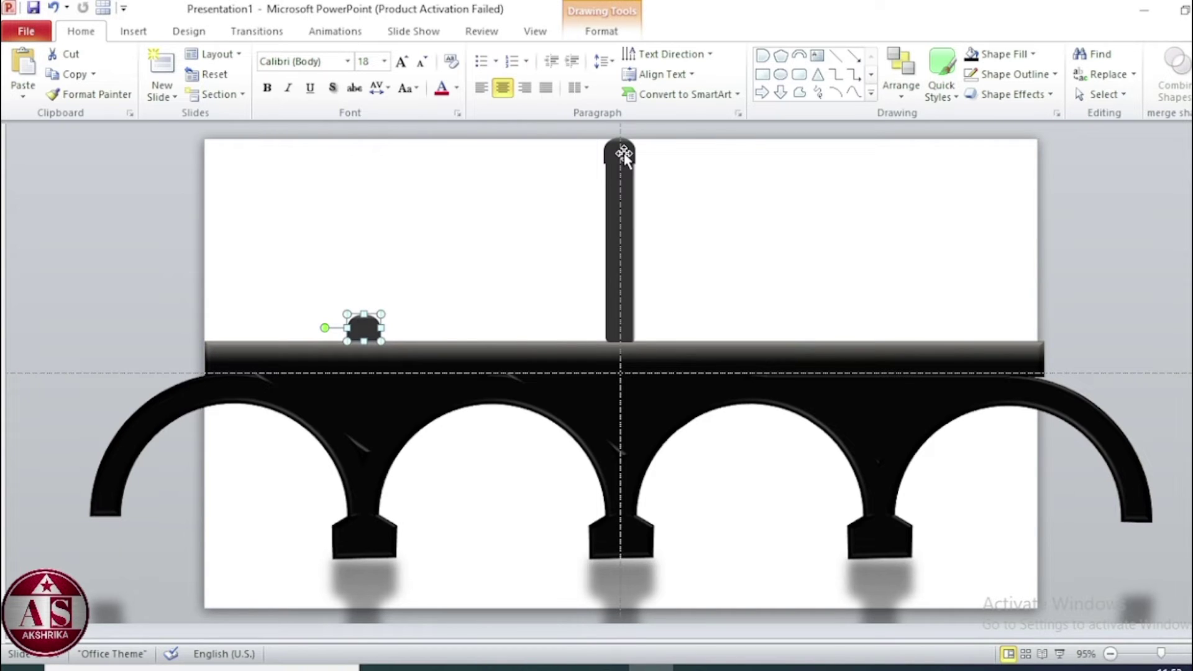
mouse_move(624, 151)
mouse_down()
mouse_move(108, 505)
mouse_move(859, 320)
mouse_up()
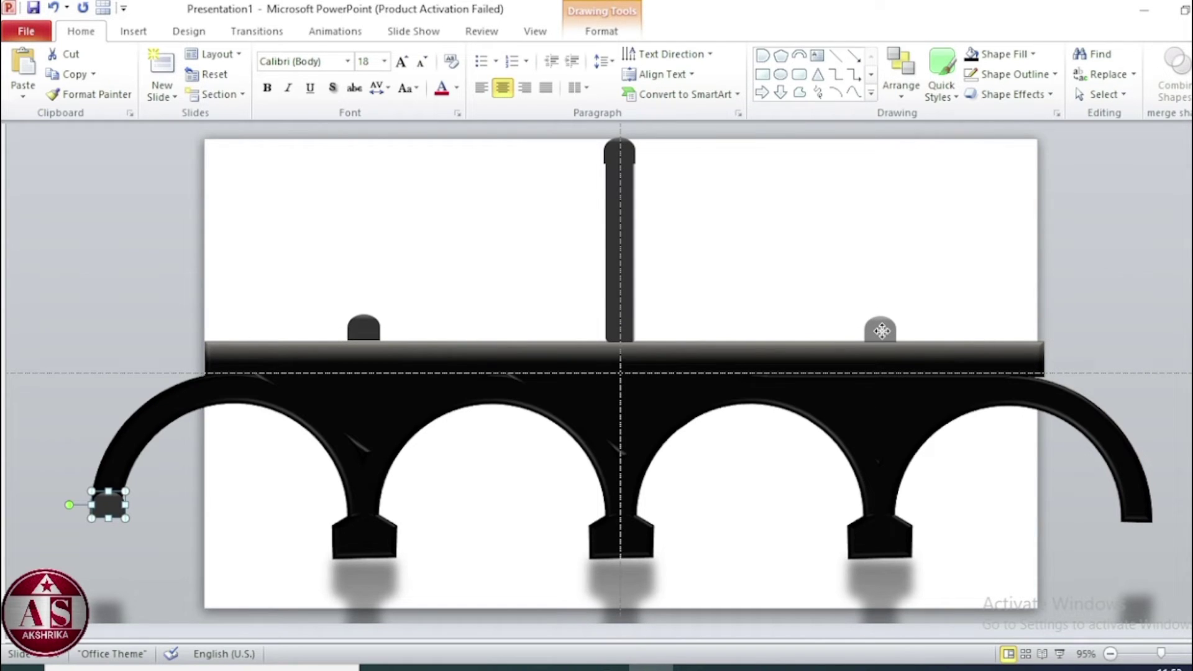
drag(860, 319, 877, 330)
click(845, 305)
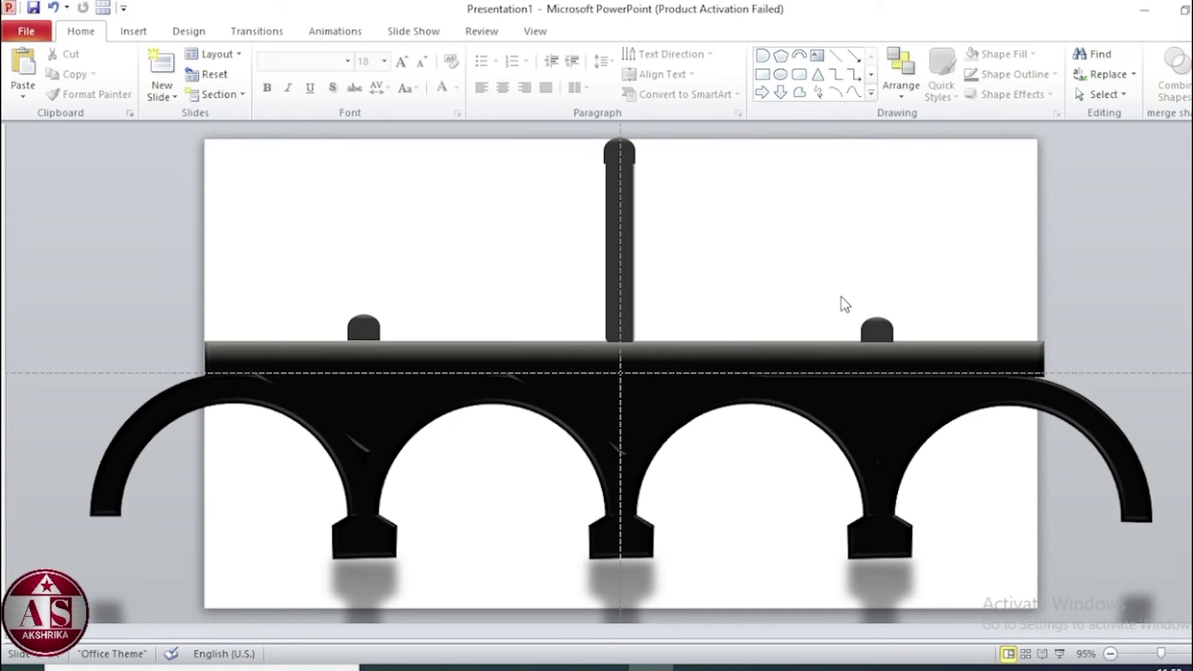
Step: Draw an arc above the left part of the bridge with a black 1 pt outline
click(133, 32)
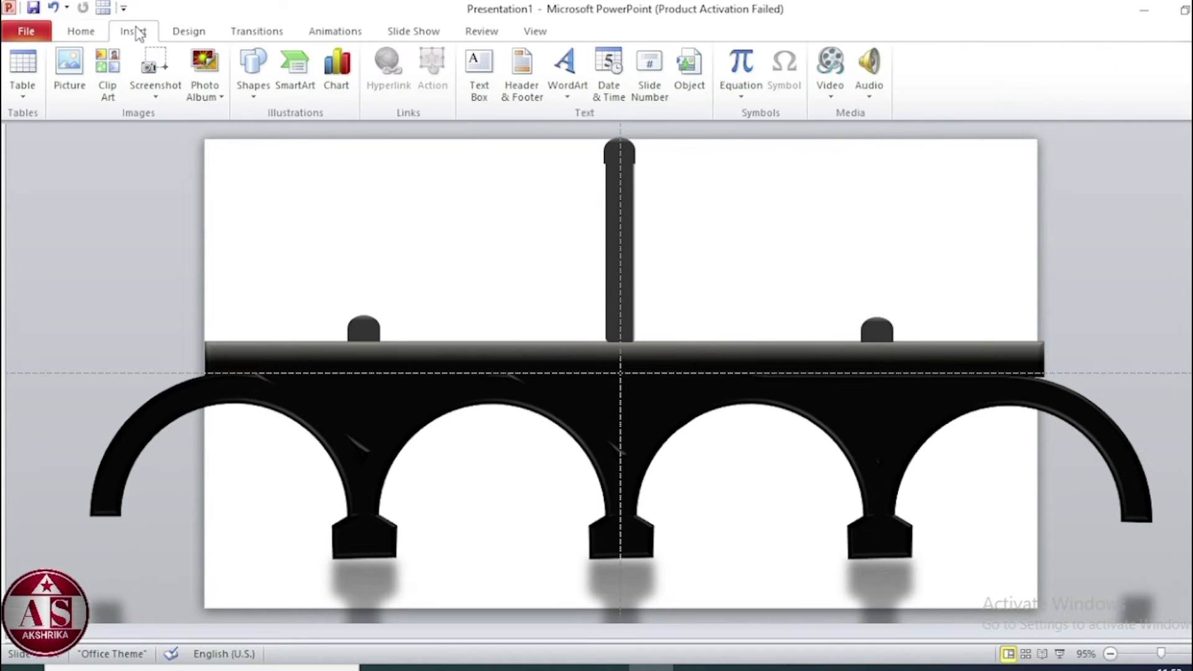
click(255, 87)
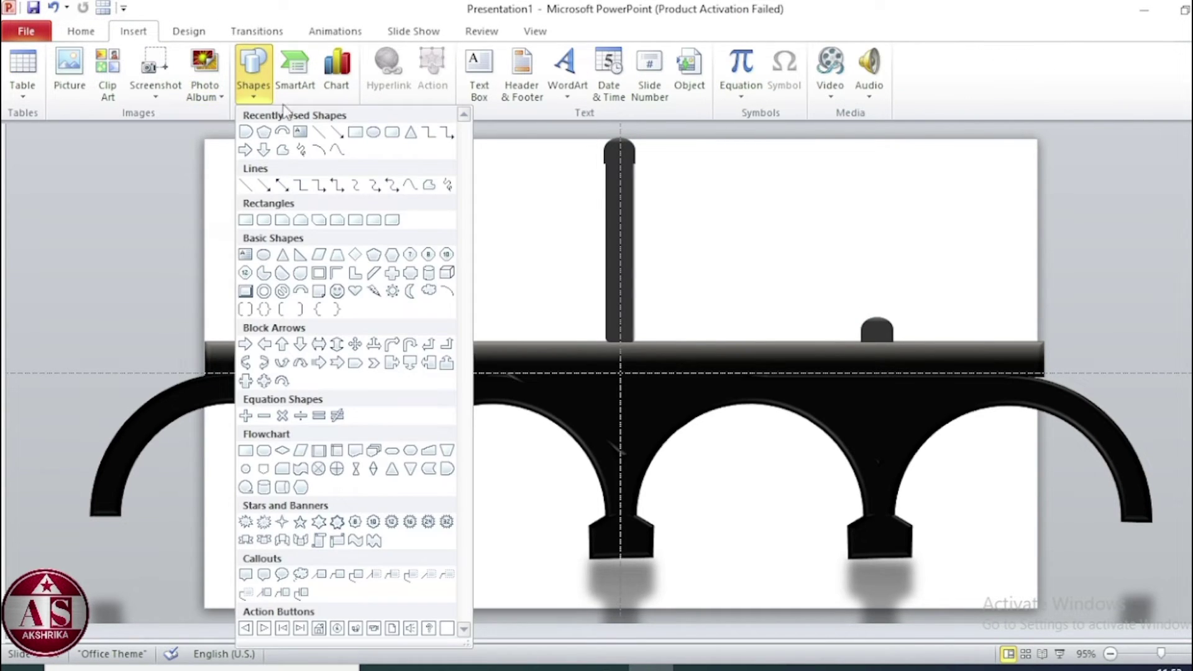
click(323, 149)
drag(595, 164, 297, 289)
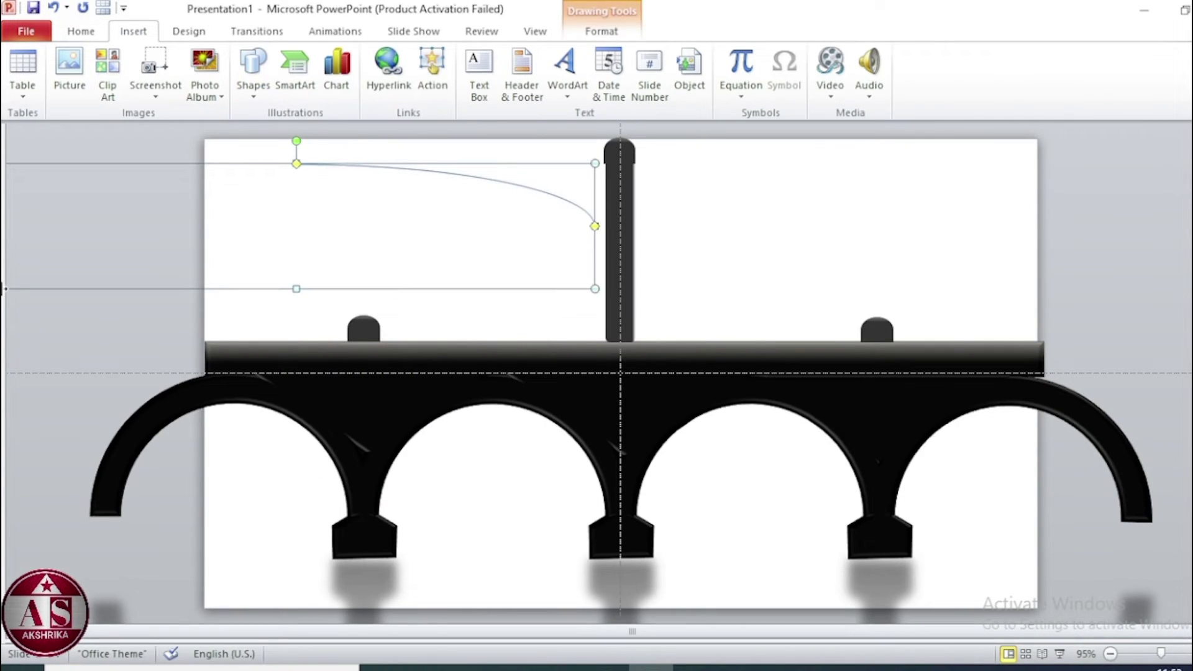
click(608, 39)
click(653, 74)
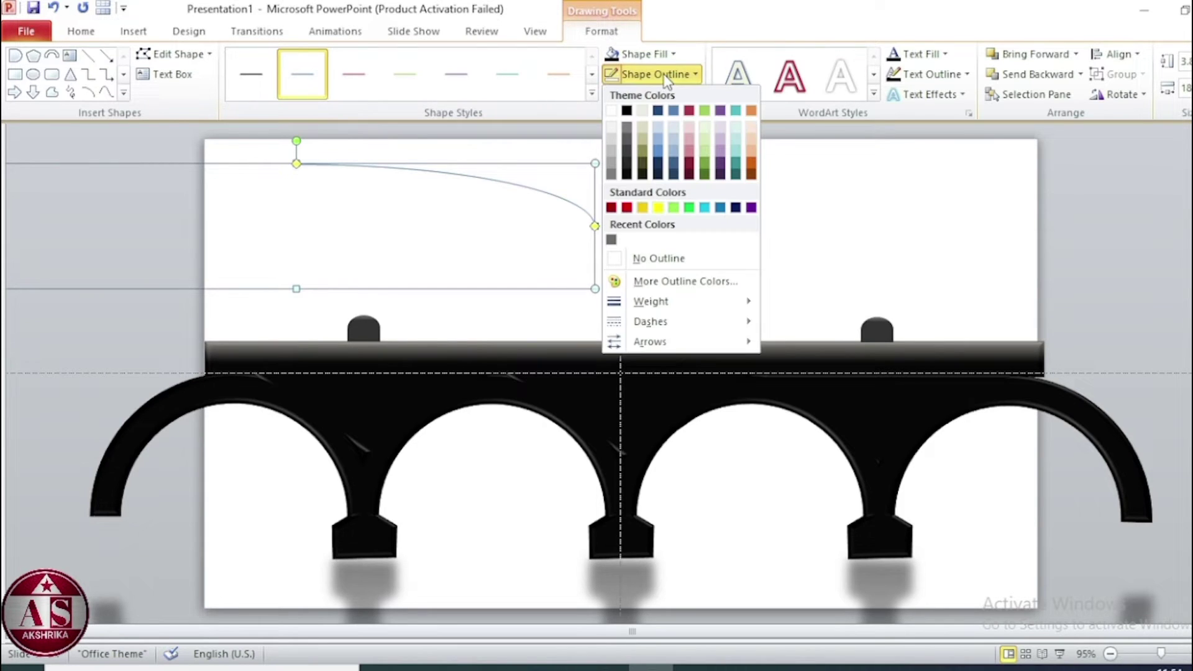
click(627, 110)
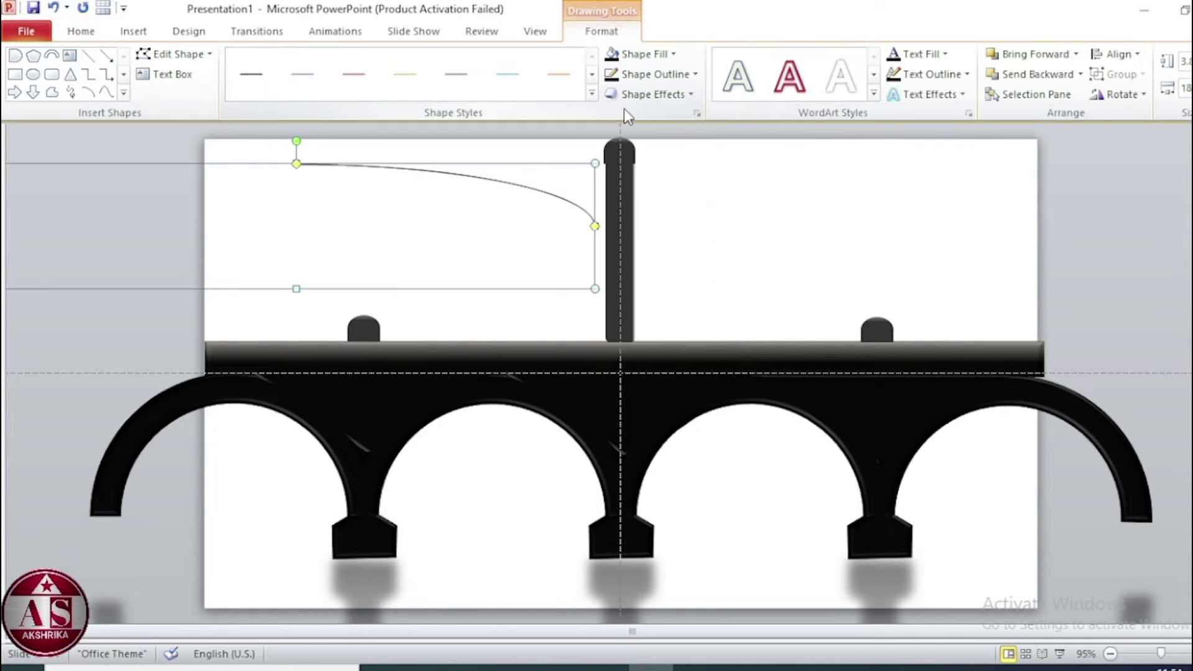
click(695, 74)
mouse_move(650, 301)
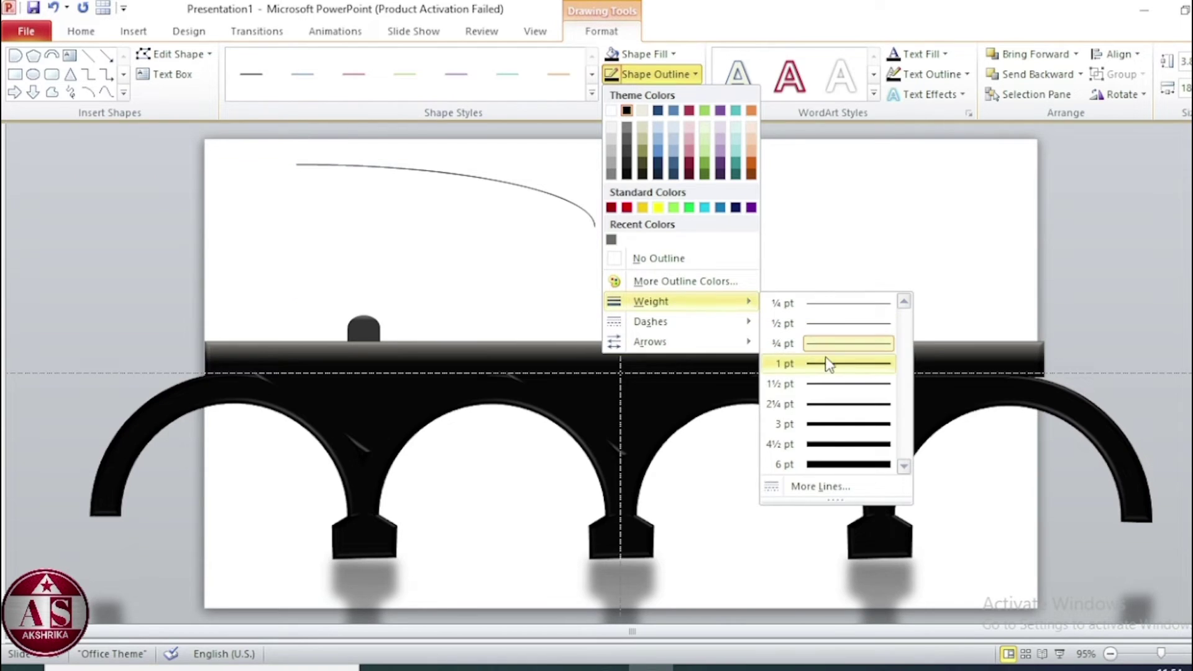
click(826, 370)
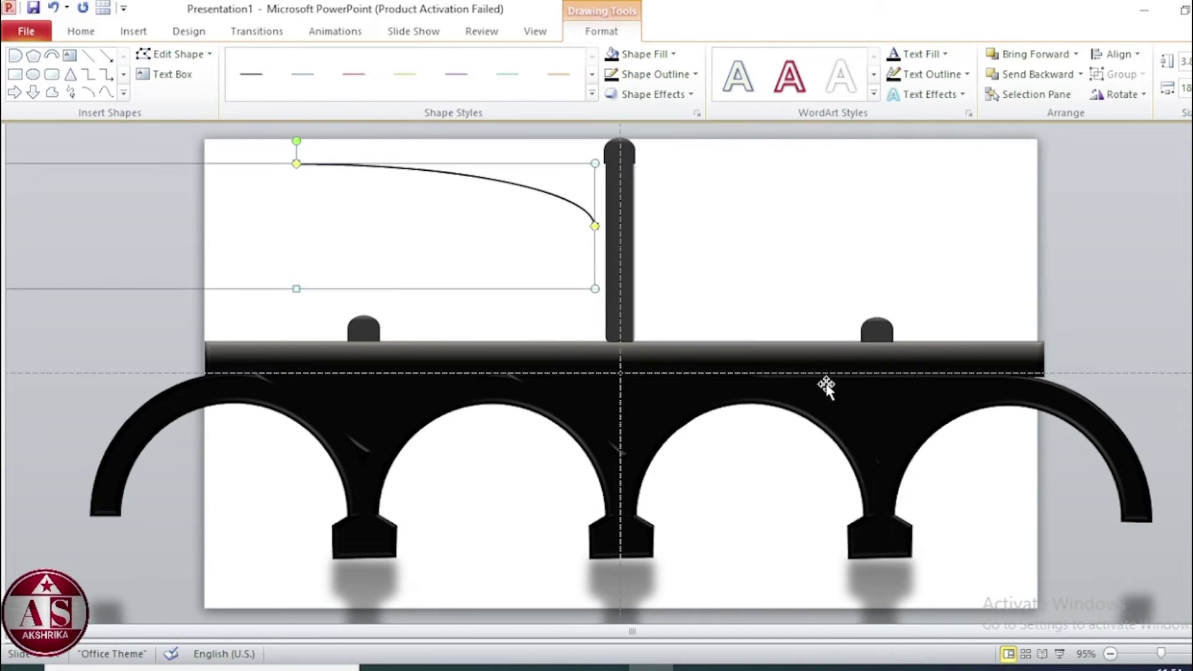
Step: Flip the arc vertically and stretch it from the slide's left edge to the pillar top
click(1133, 98)
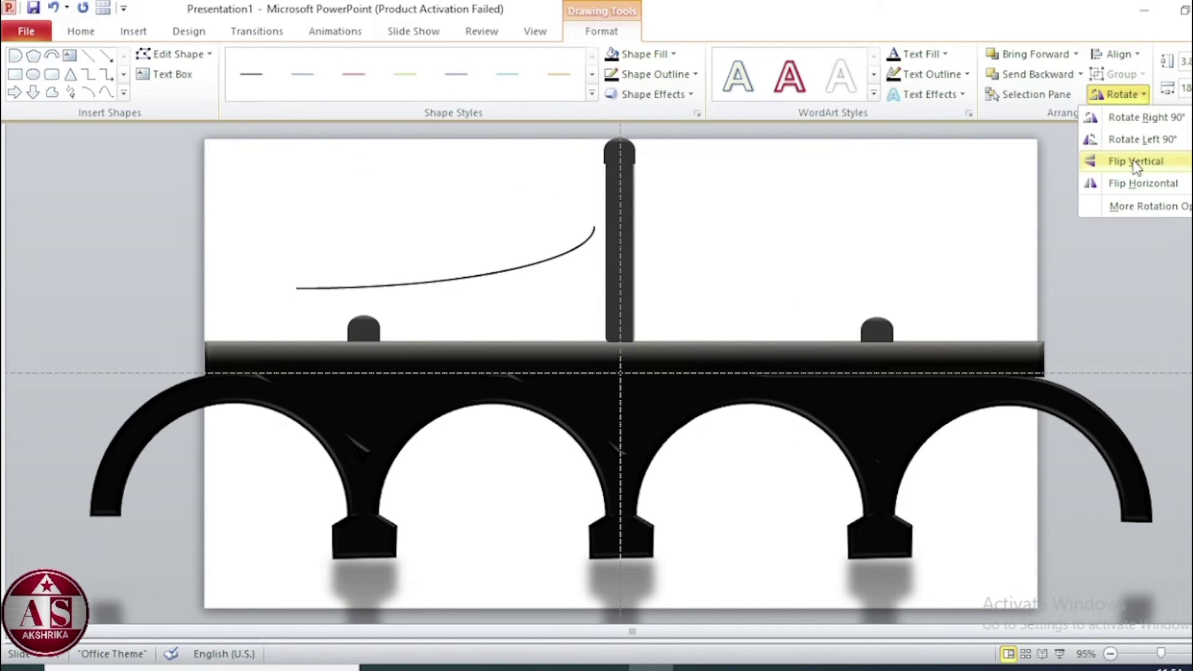
click(1135, 161)
key(Up)
key(Up)
key(Up)
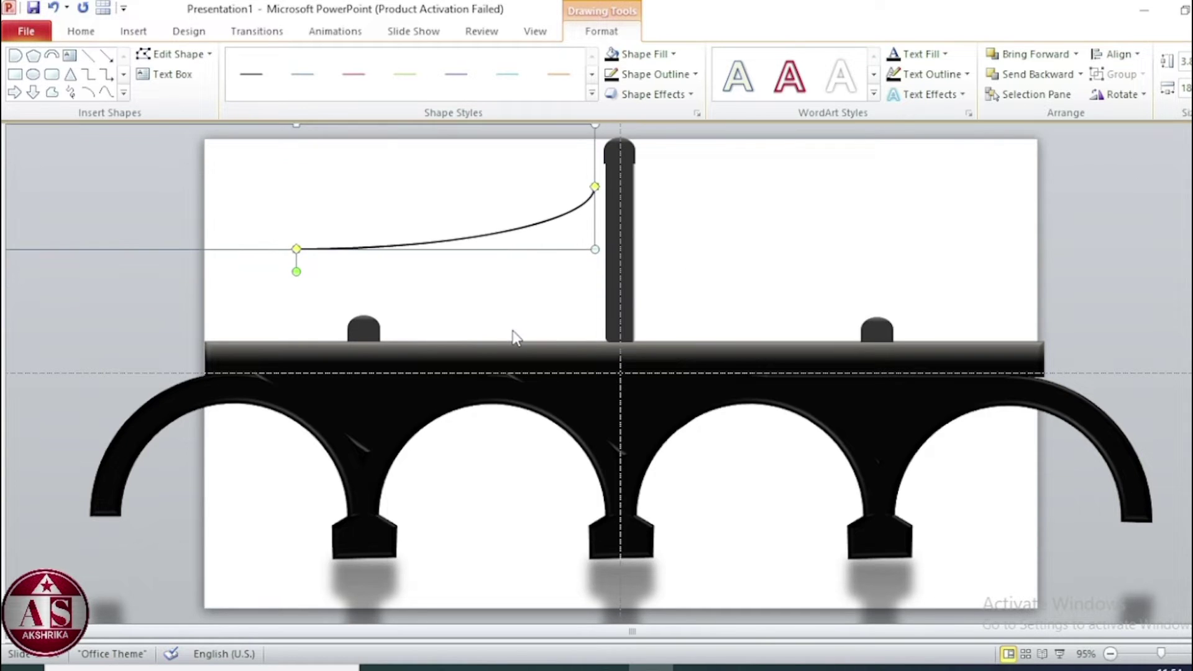
key(Up)
key(Up)
key(Up)
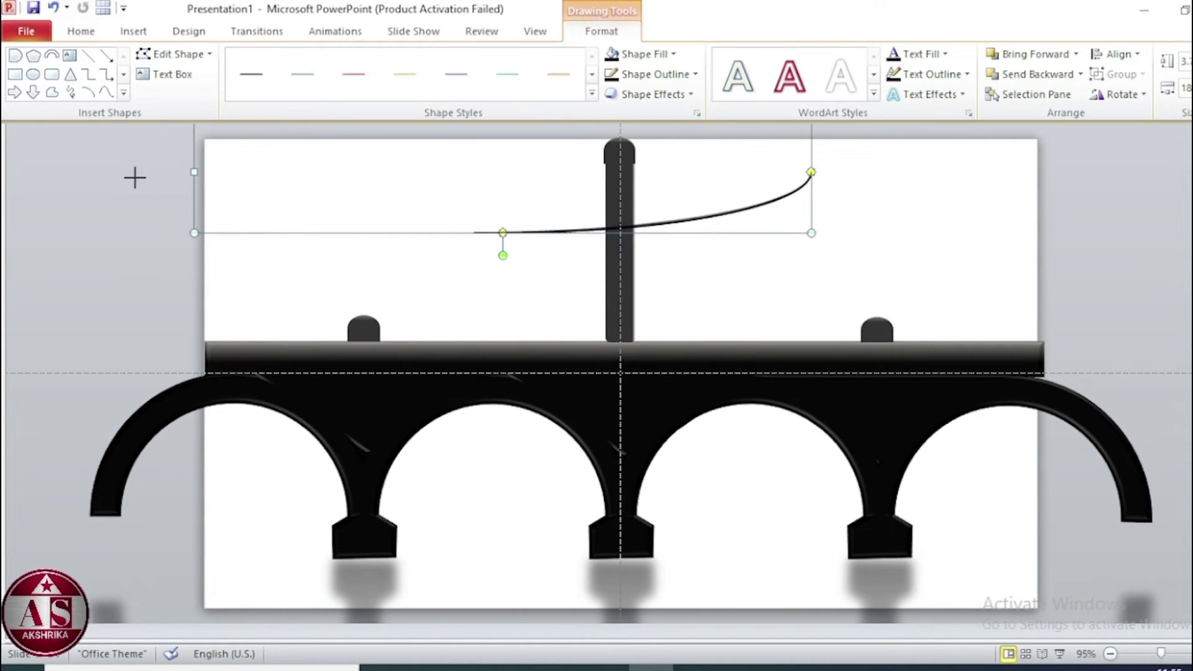
drag(197, 174, 7, 181)
drag(620, 234, 405, 213)
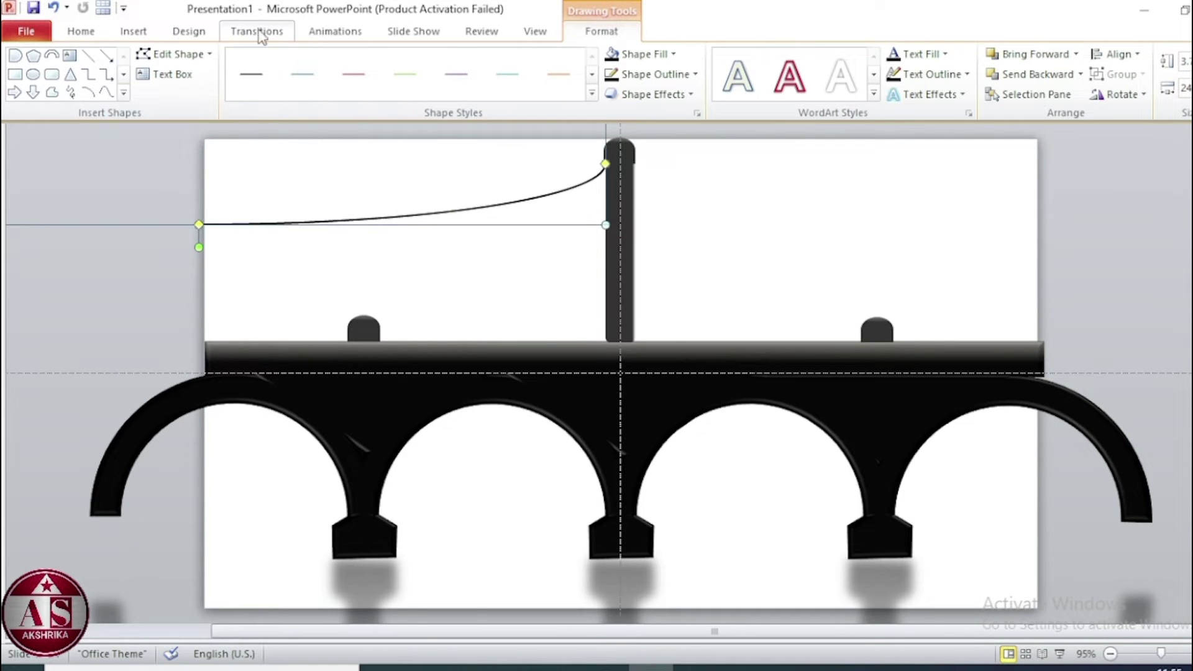
Step: Draw a black 2¼ pt vertical line from the cable down to the deck
click(133, 32)
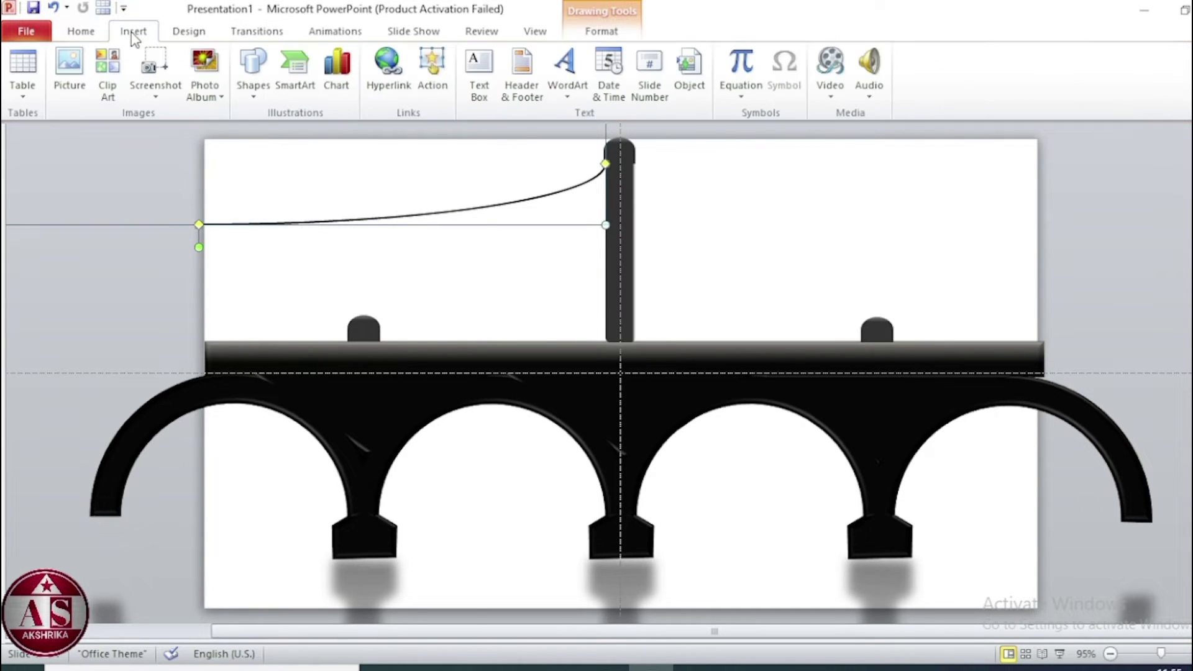
click(251, 93)
click(319, 133)
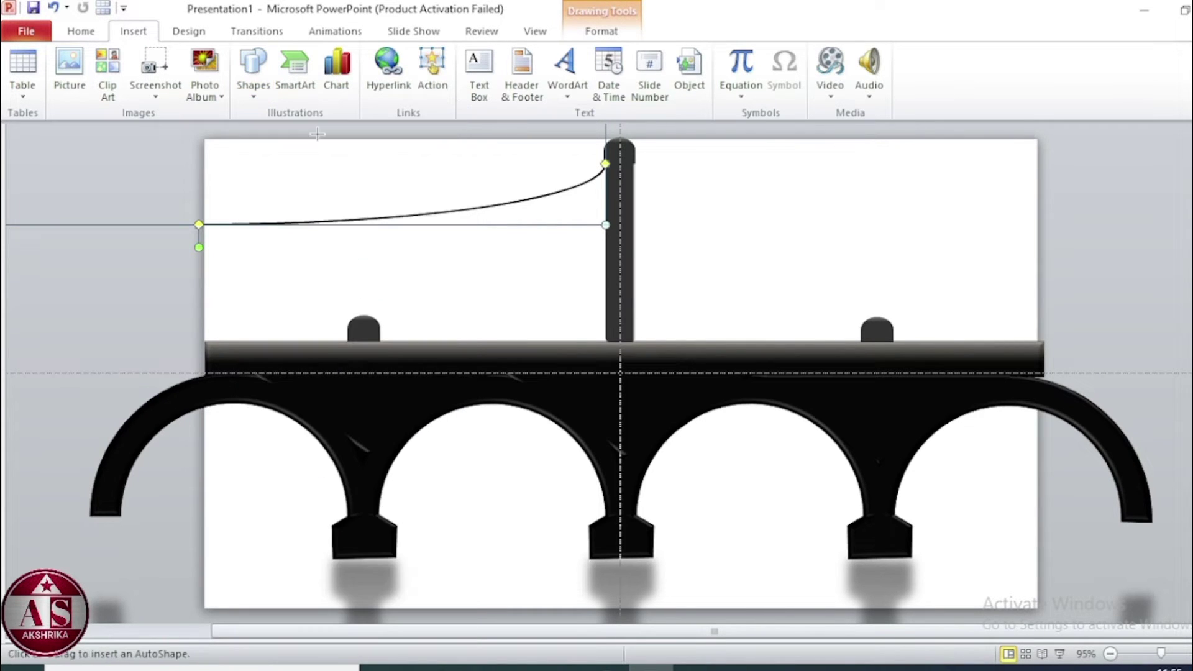
drag(218, 342, 222, 344)
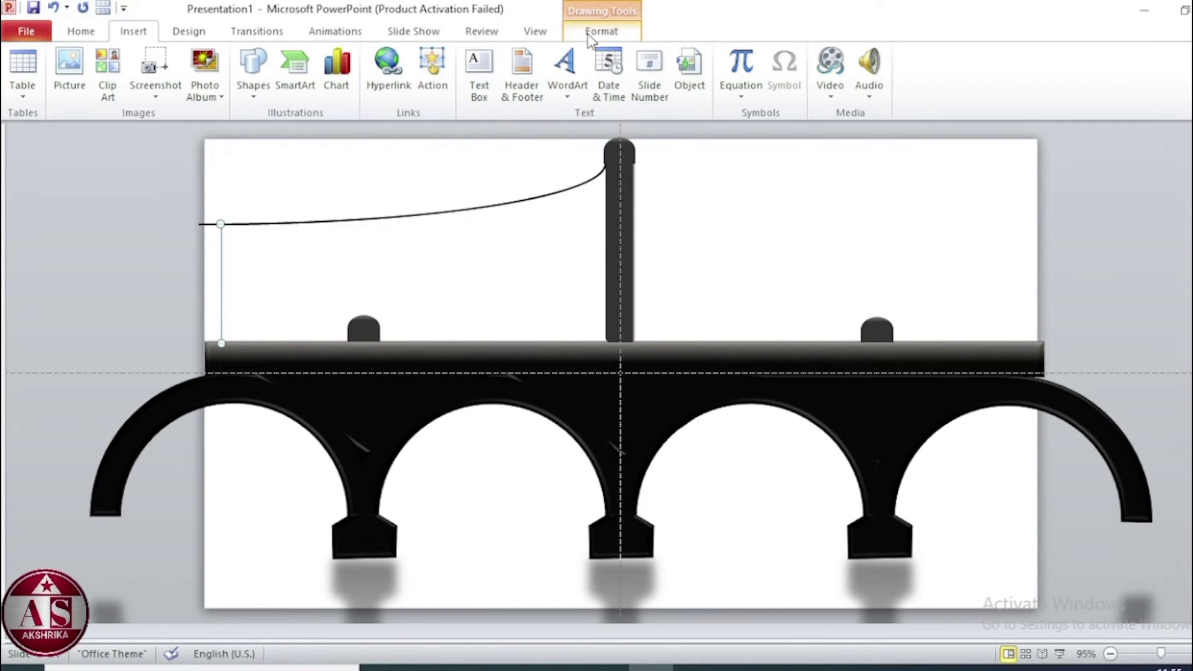
click(597, 31)
click(633, 79)
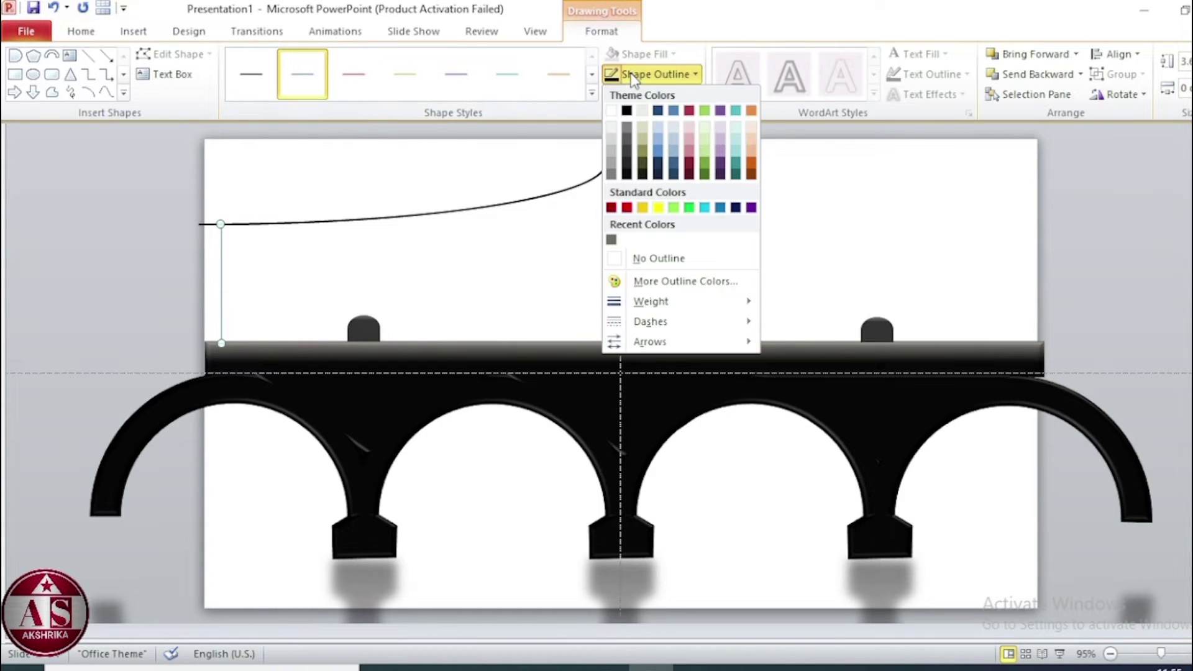
click(627, 110)
click(676, 78)
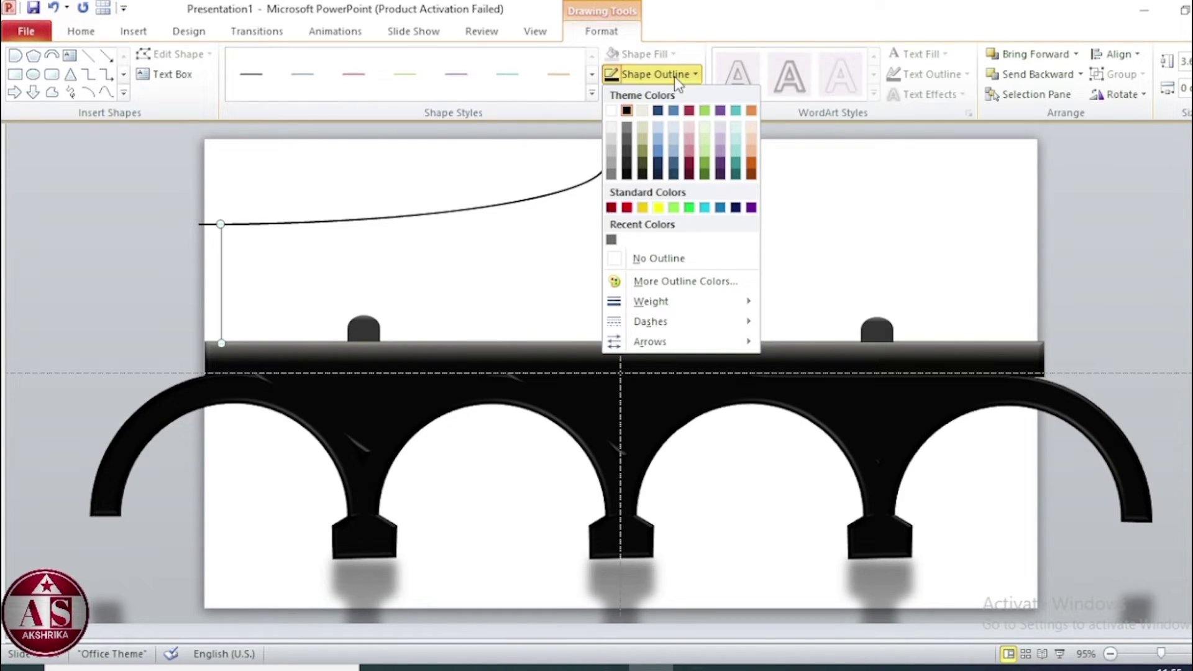
mouse_move(651, 301)
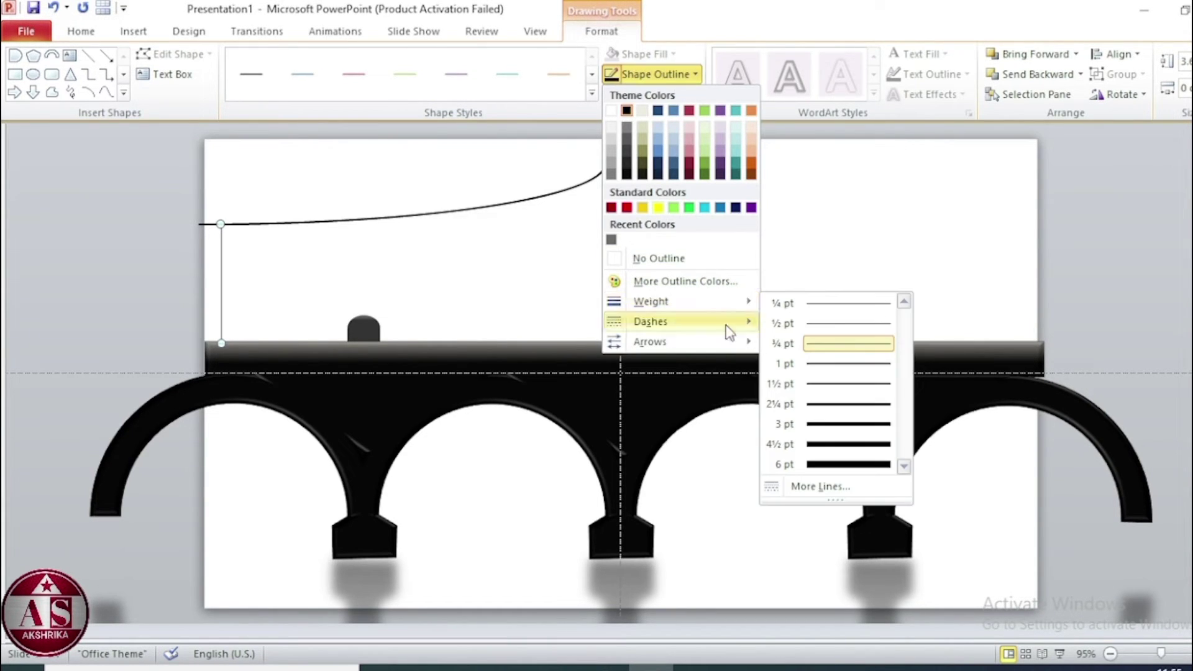
click(845, 407)
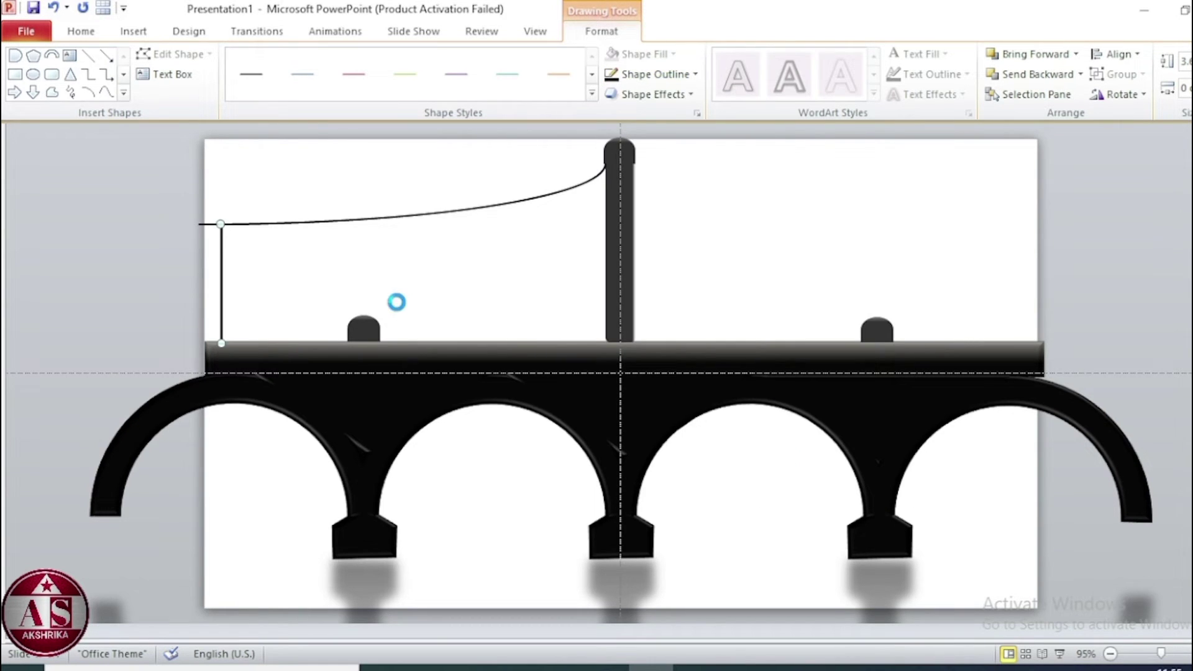
Step: Duplicate the line with Ctrl+D into evenly spaced copies toward the pillar
key(ctrl+d)
drag(236, 298, 260, 281)
key(ctrl+d)
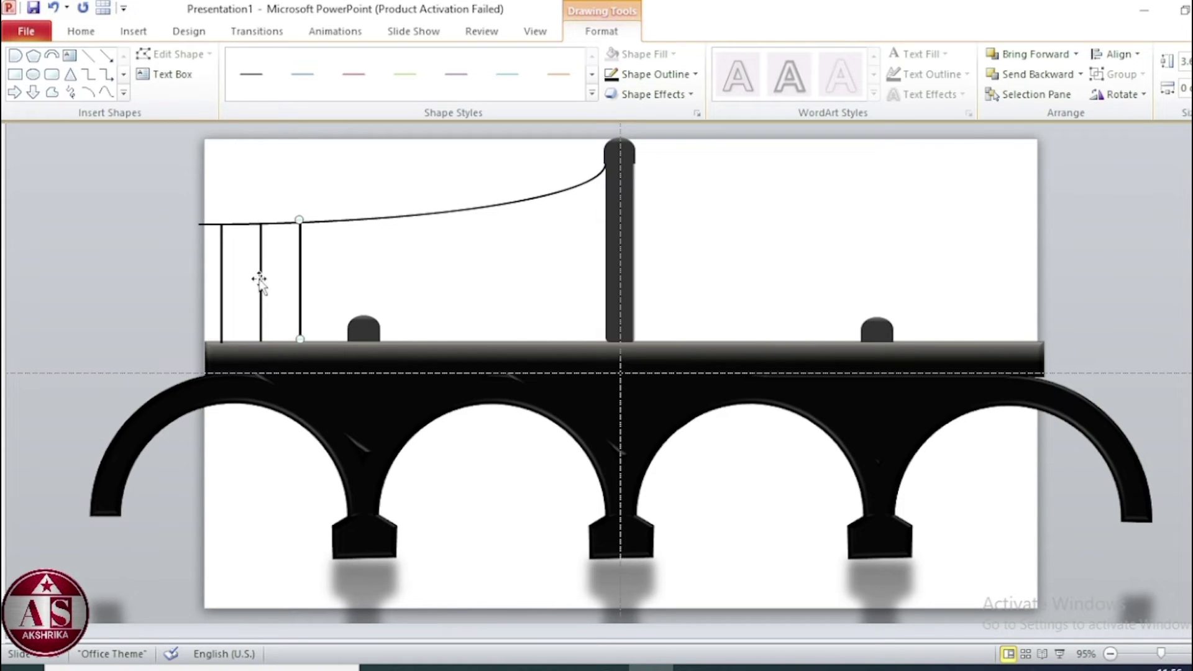
key(ctrl+d)
key(ctrl+d)
key(ctrl+d)
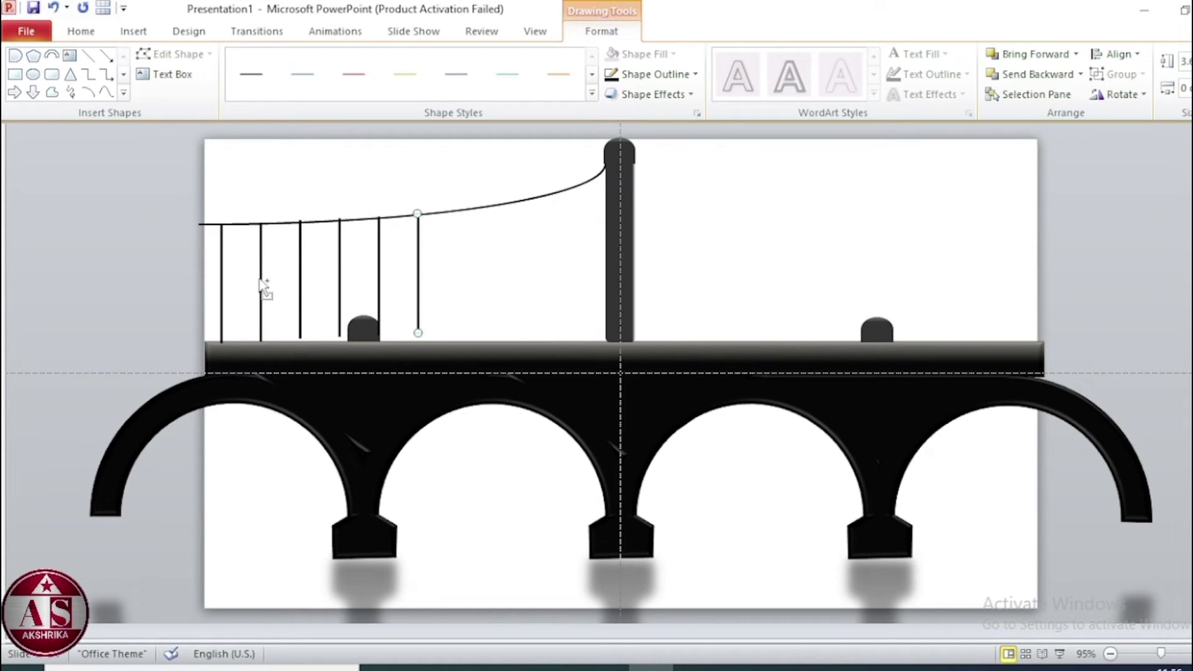
key(ctrl+d)
key(ctrl+d)
key(ctrl+d)
key(ctrl+d)
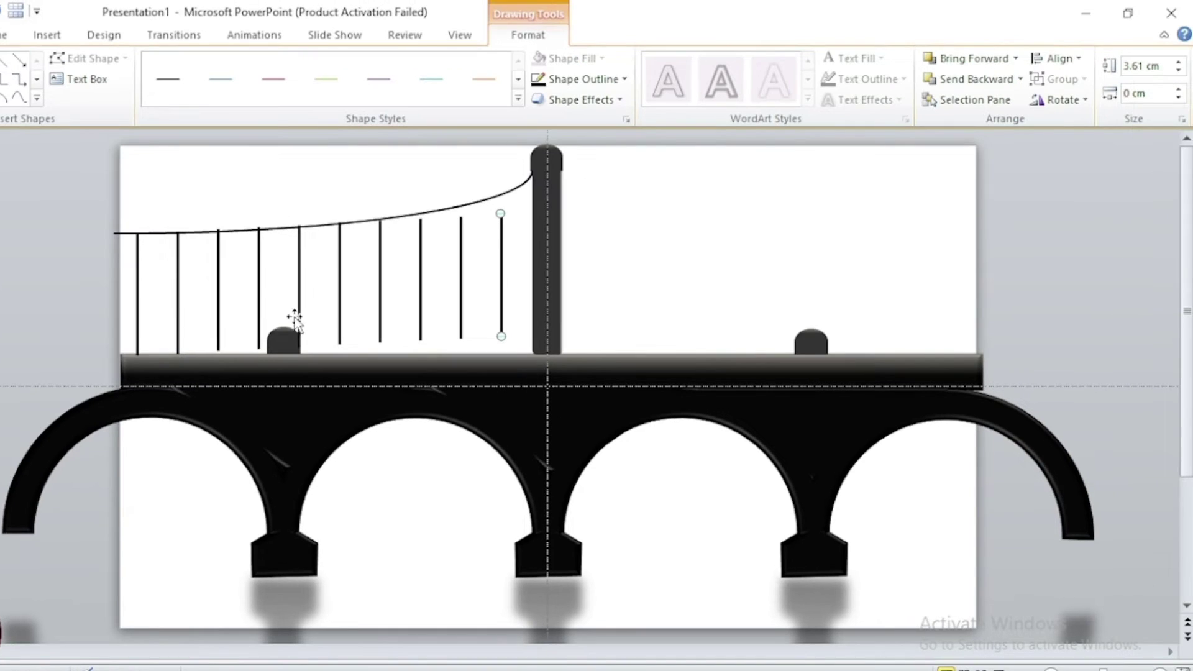
Step: Lengthen the first short hanger lines to 3.7 cm with the Height spinner
click(339, 289)
click(1180, 64)
click(219, 283)
click(1180, 64)
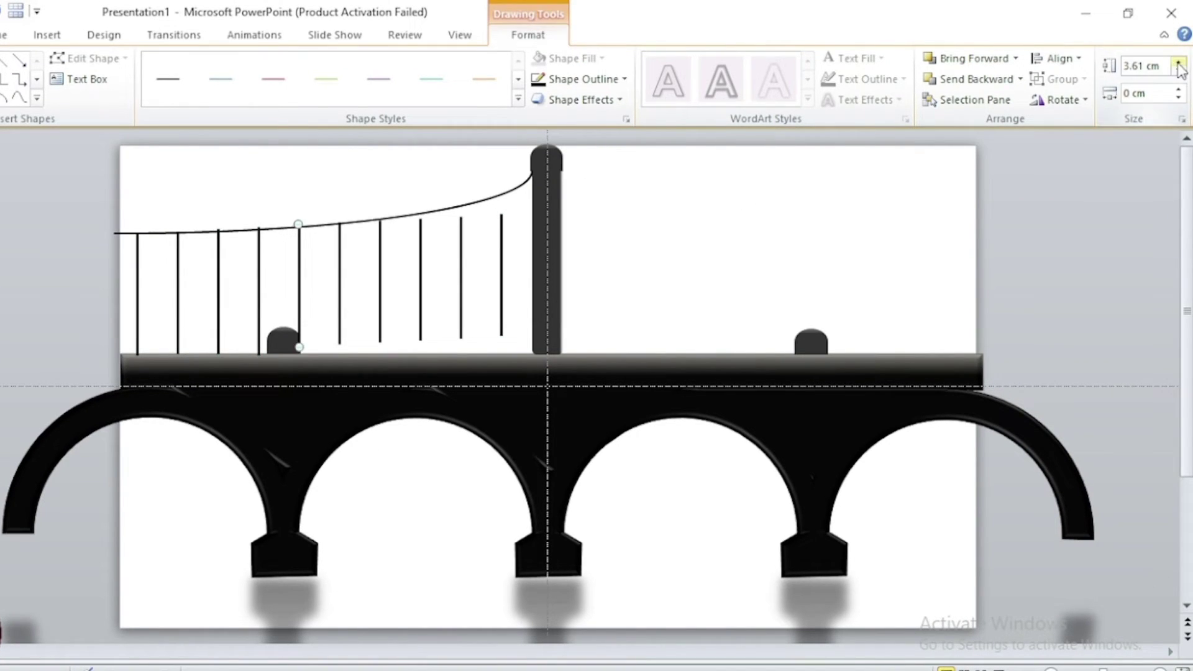
click(340, 290)
click(1180, 64)
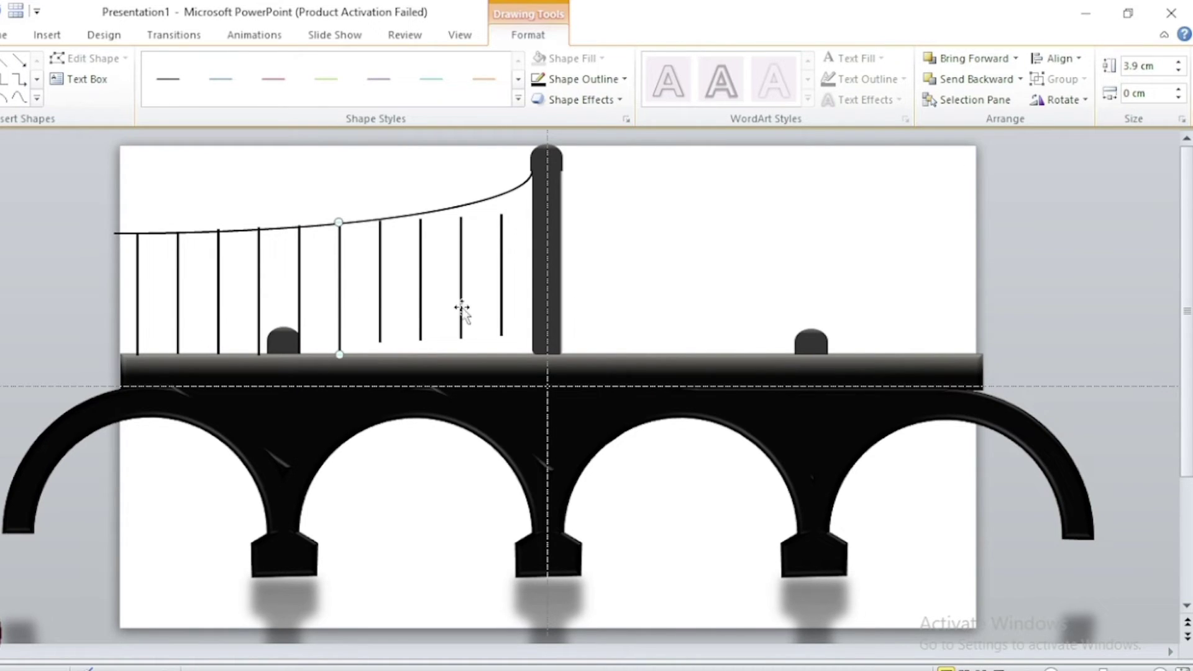
click(379, 289)
click(1179, 64)
Step: Lengthen the remaining hangers near the tower, 3.8 to 4.1 cm, so they reach the deck
click(421, 292)
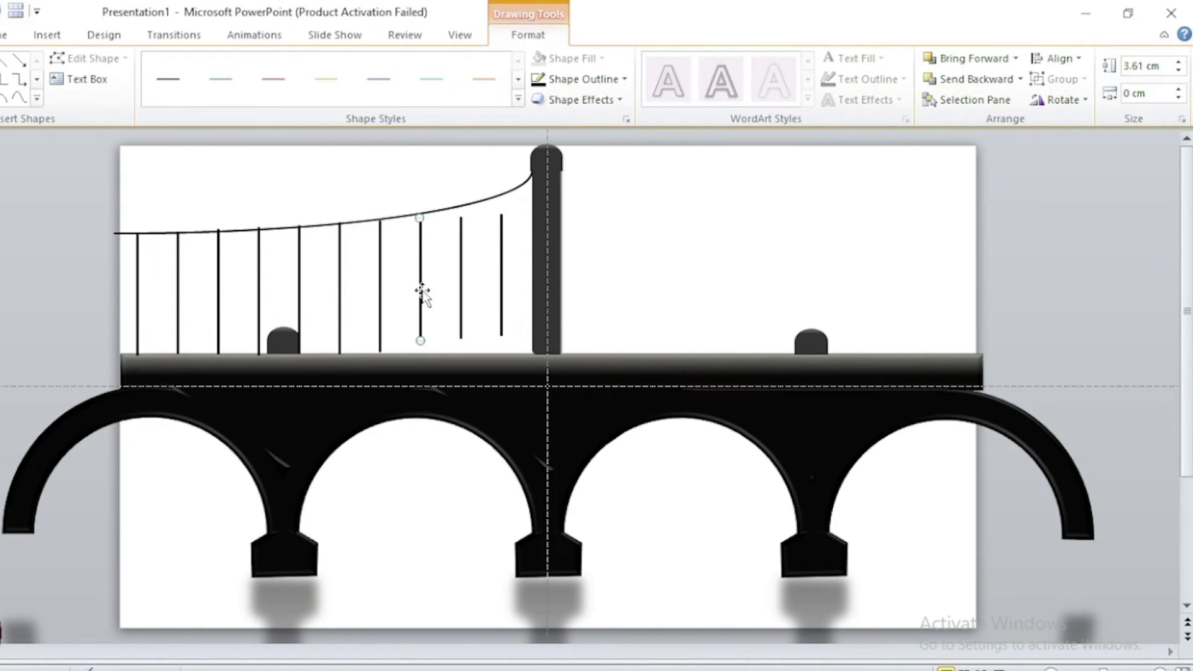
click(1180, 64)
click(1180, 64)
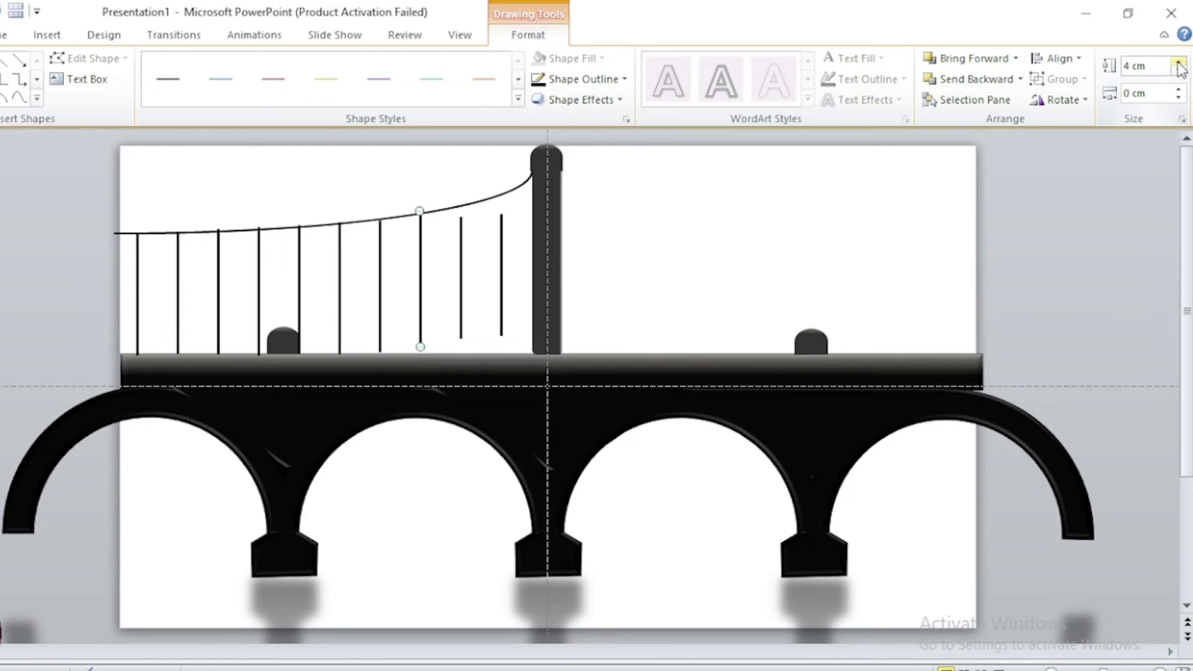
click(1179, 64)
click(461, 267)
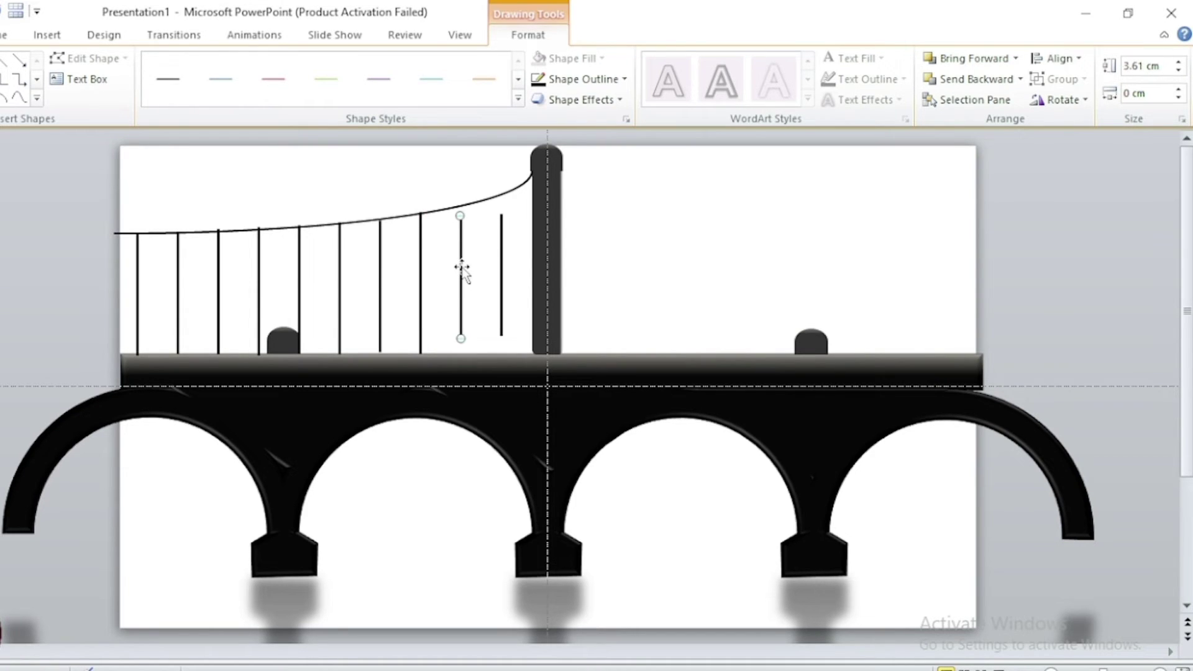
click(1179, 64)
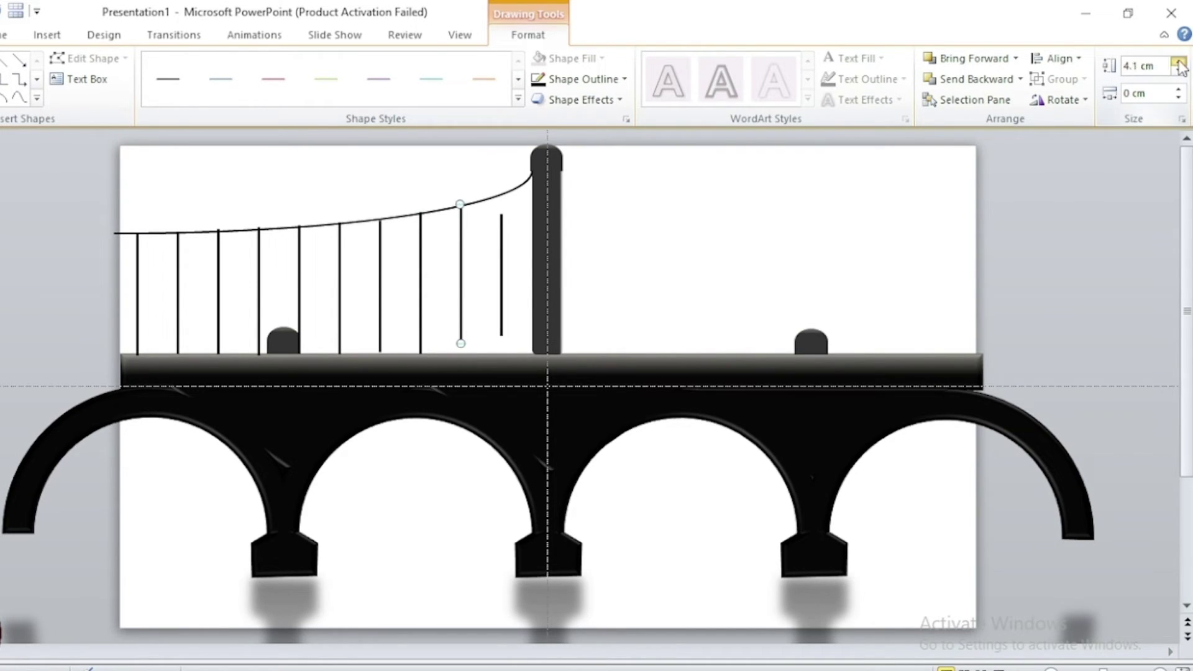
click(501, 271)
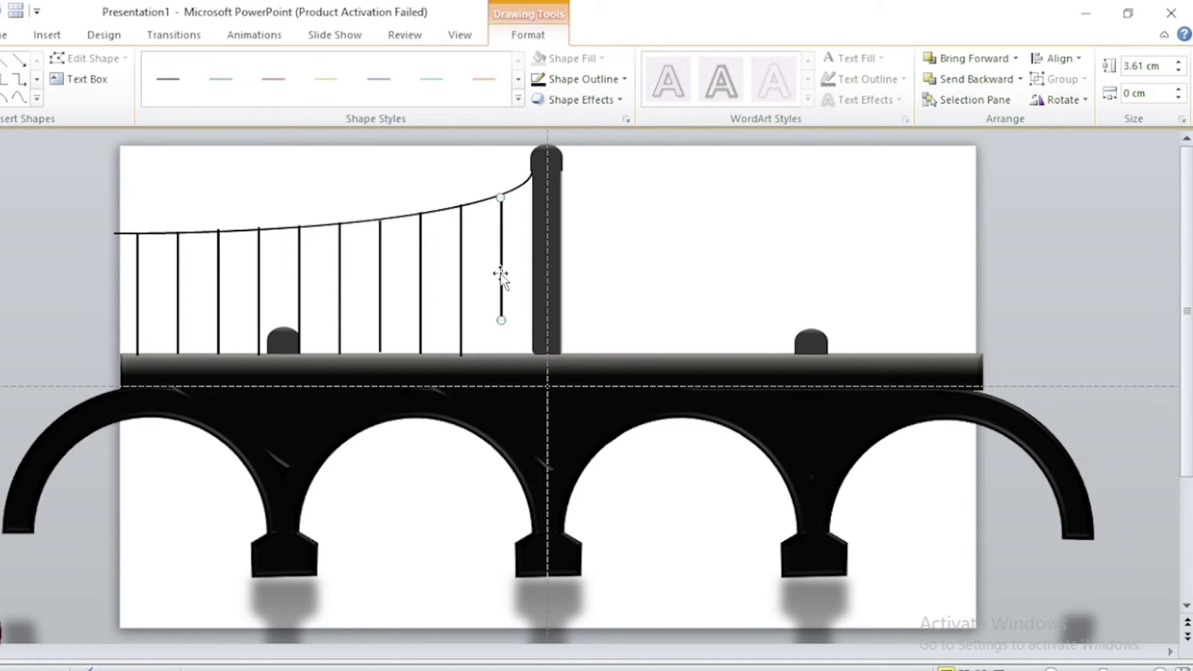
click(1179, 64)
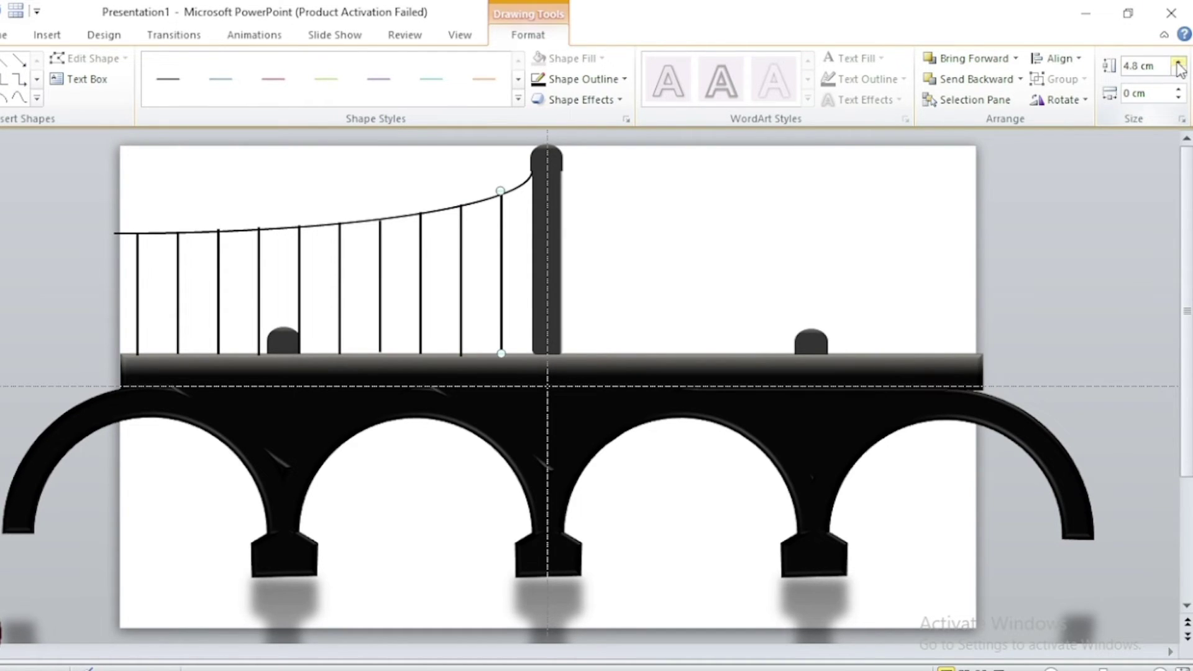
click(1180, 64)
Step: Select the left cable and all its hanger lines and group them
shift+click(498, 269)
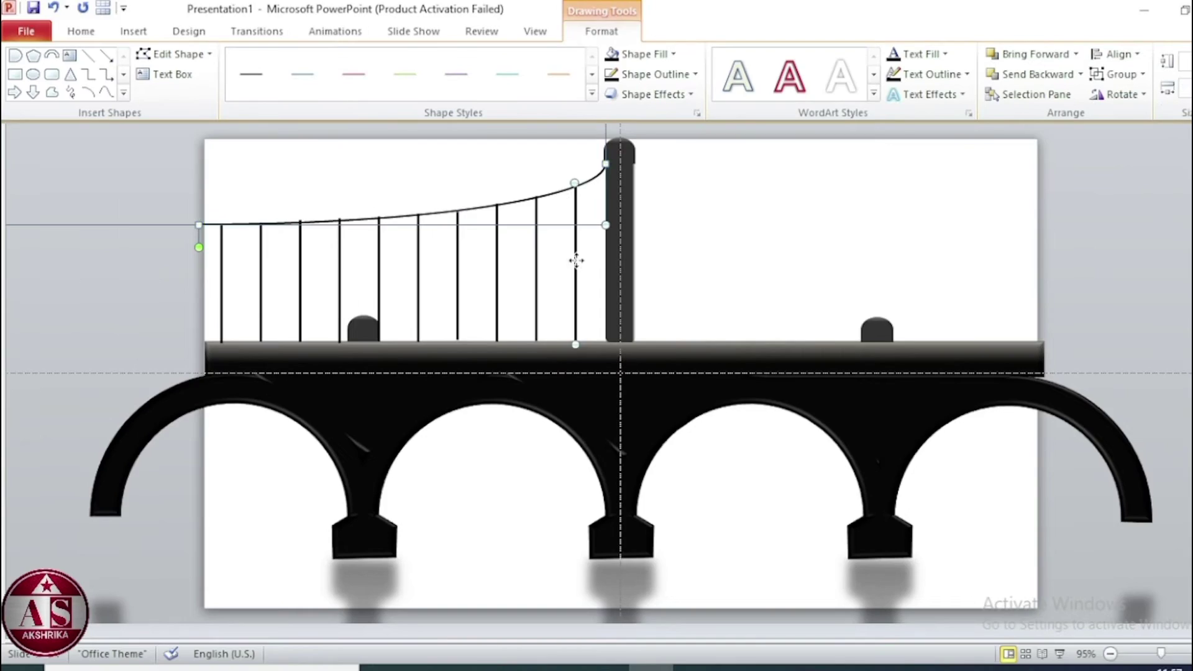
shift+click(420, 299)
shift+click(380, 299)
shift+click(419, 292)
shift+click(380, 292)
shift+click(341, 297)
shift+click(301, 293)
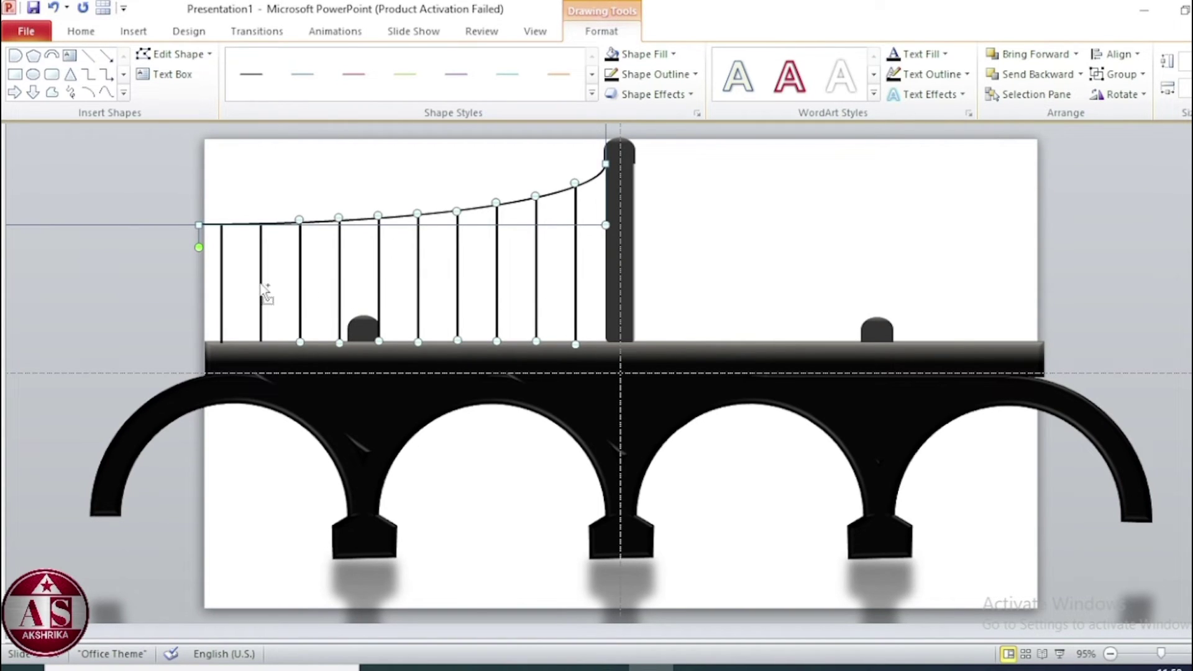
shift+click(261, 293)
shift+click(222, 283)
click(1111, 76)
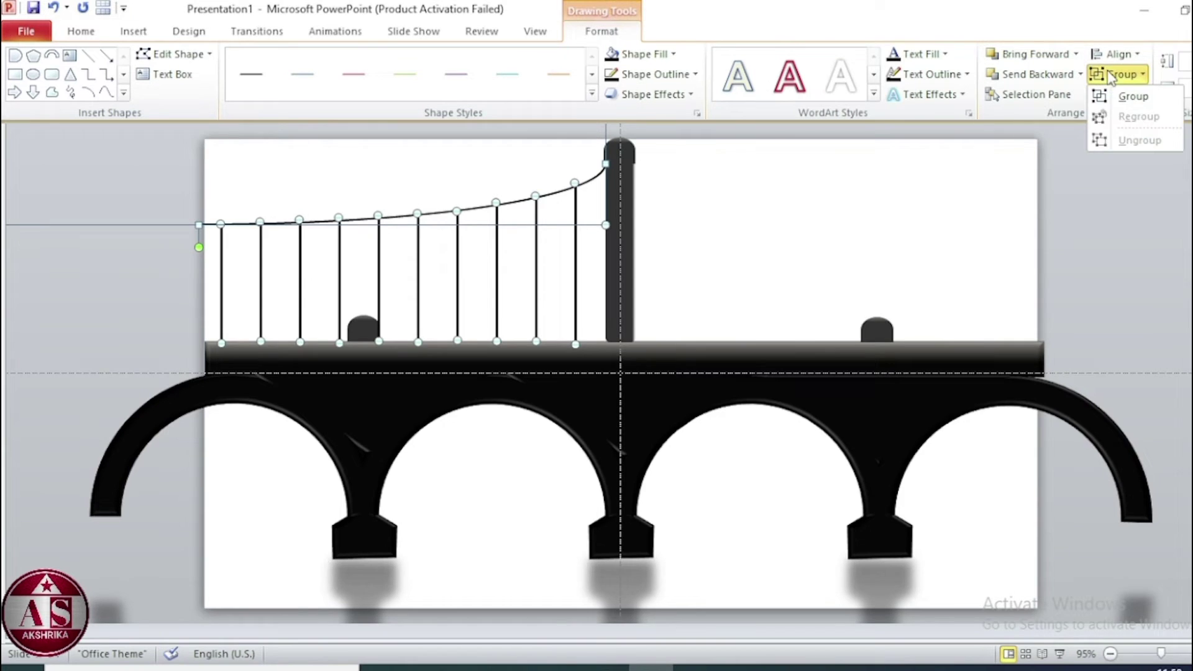
click(1130, 98)
Step: Duplicate the group, move the copy right of the tower, and flip it horizontally
key(ctrl+d)
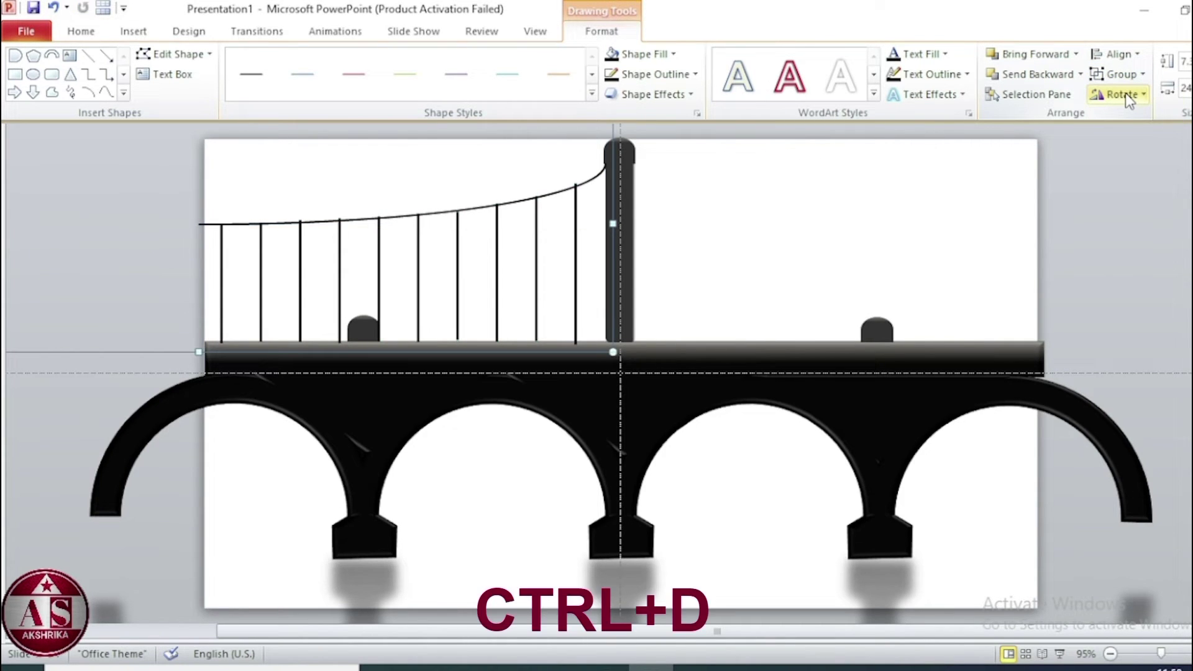
key(ctrl+d)
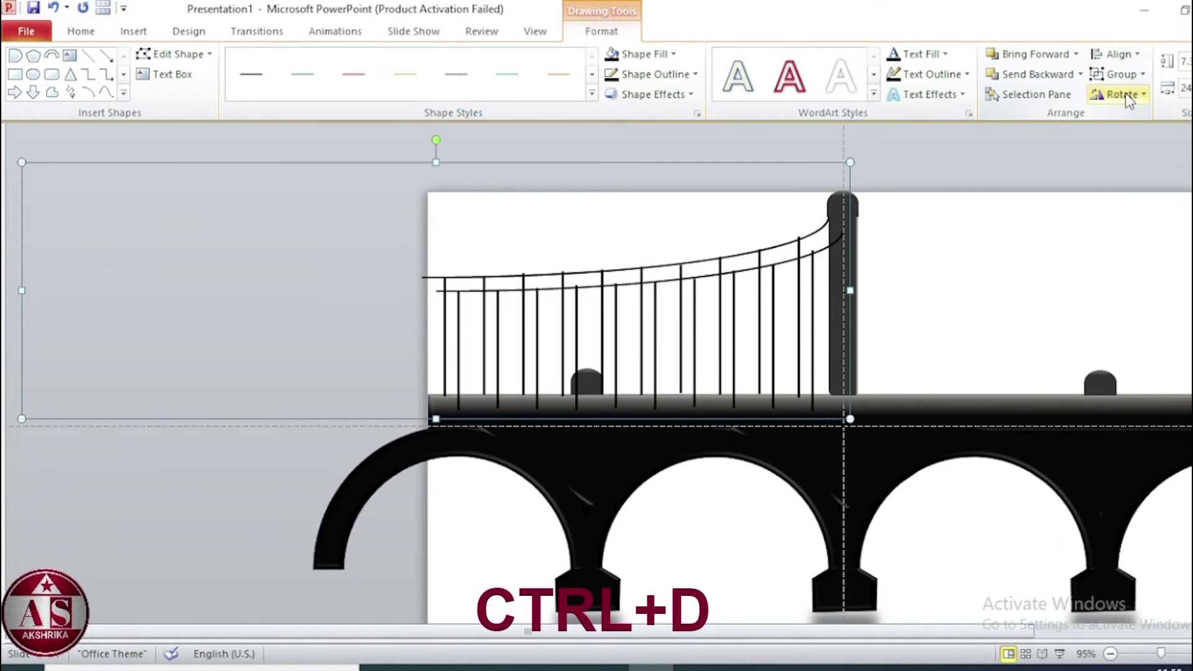
drag(644, 301, 727, 265)
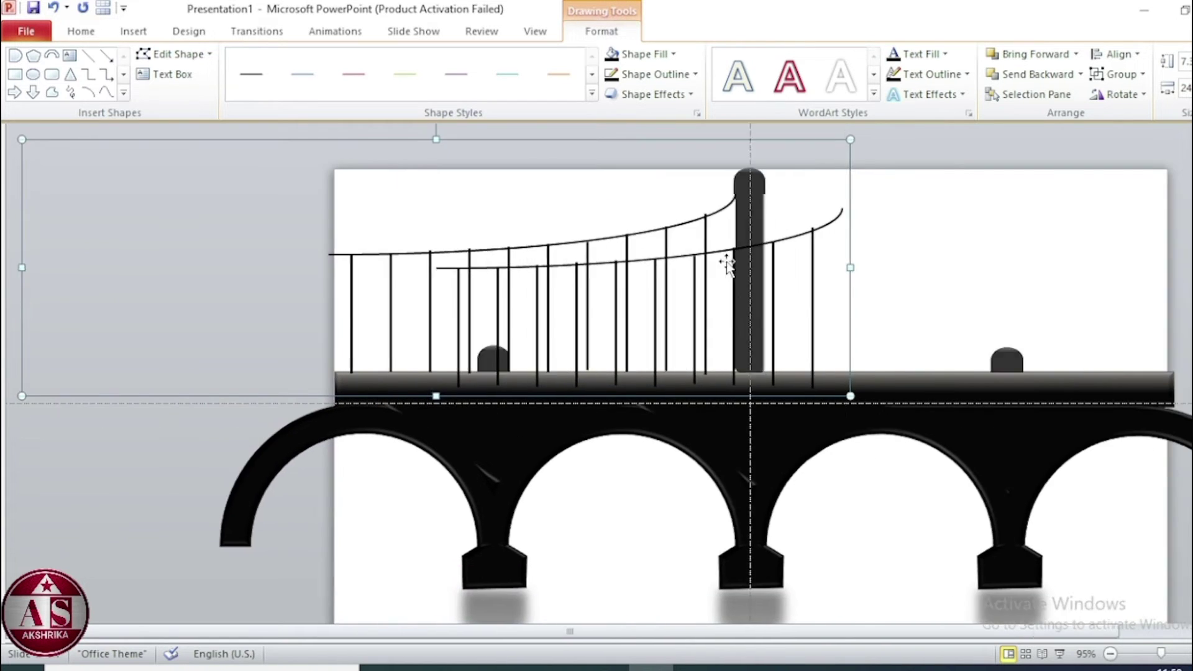
key(Up)
key(Up)
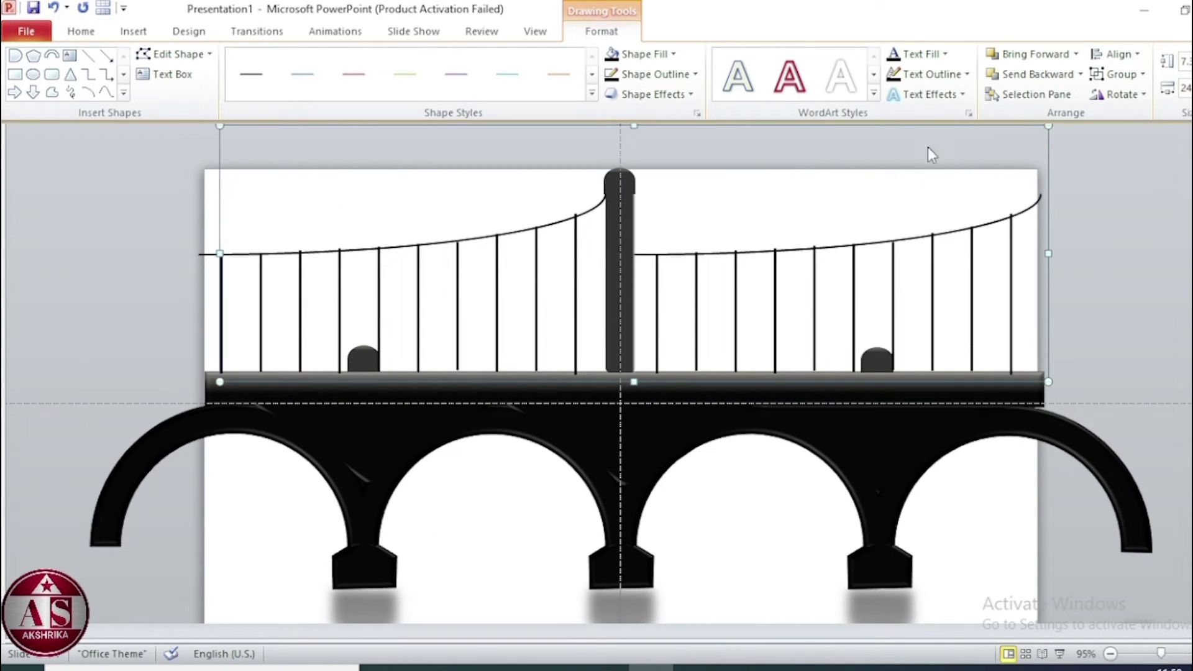
click(1117, 94)
click(1138, 181)
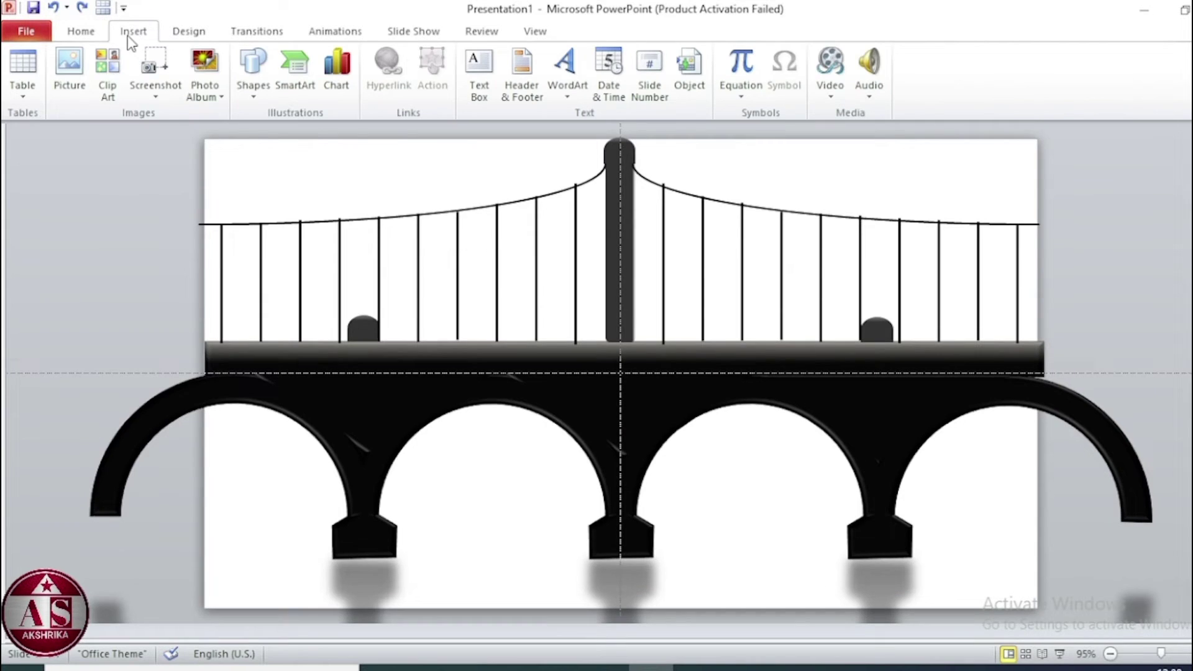
Step: Draw a black 4½ pt horizontal railing line across the bridge deck
click(253, 95)
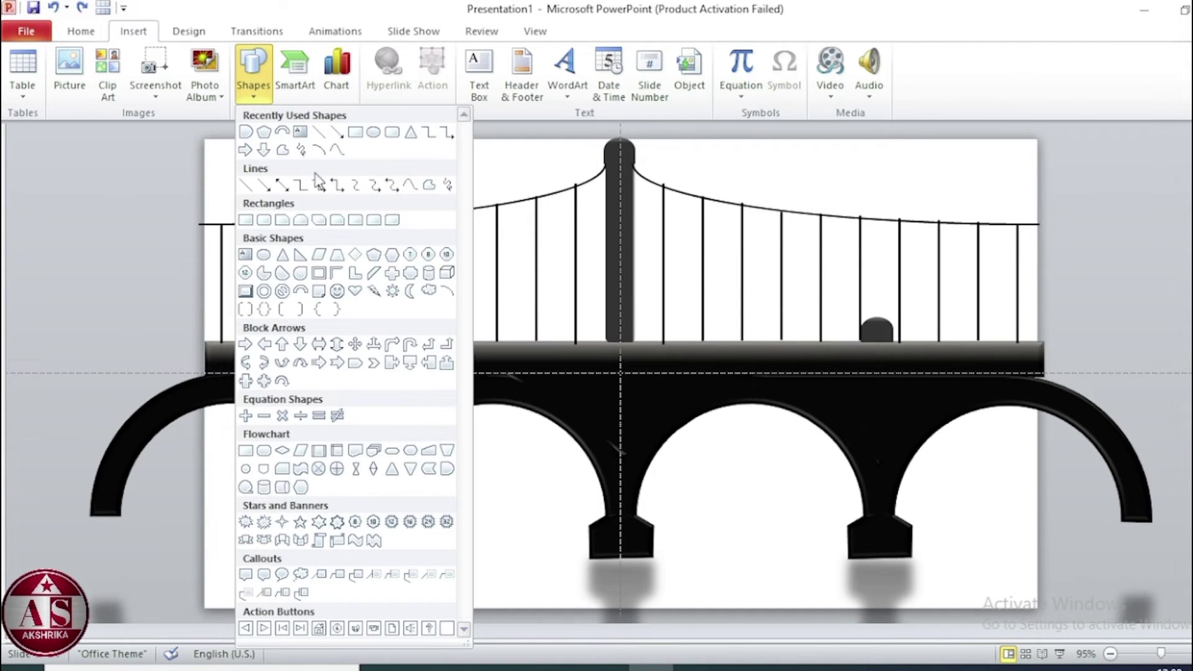
click(319, 131)
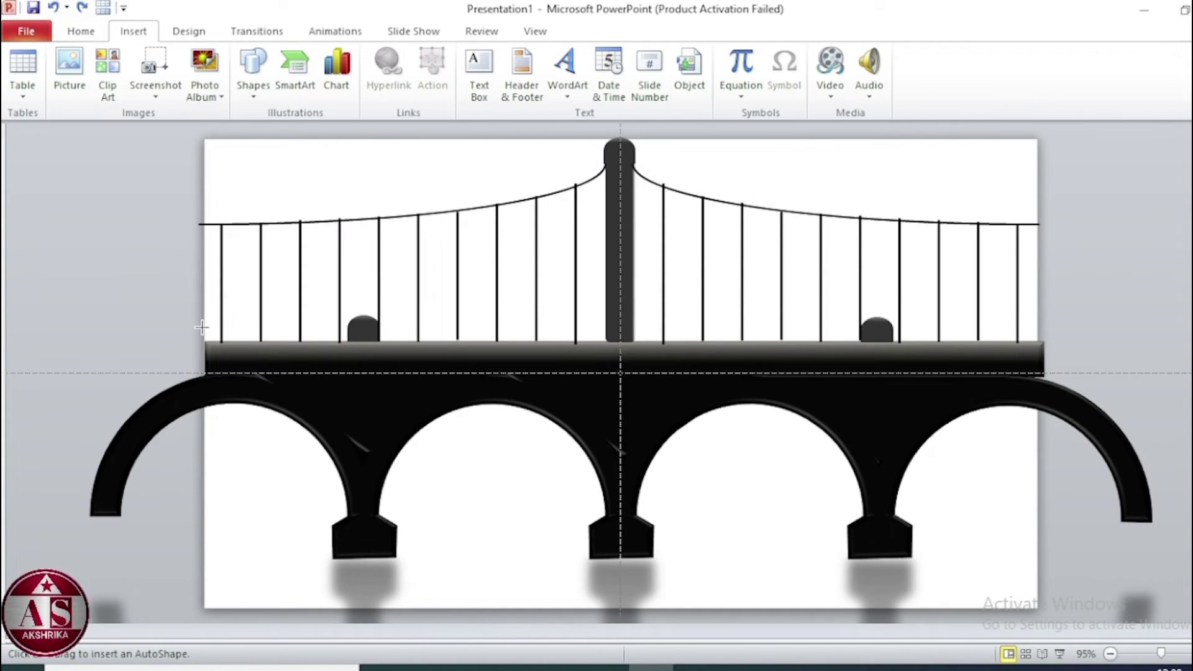
drag(202, 328, 1040, 329)
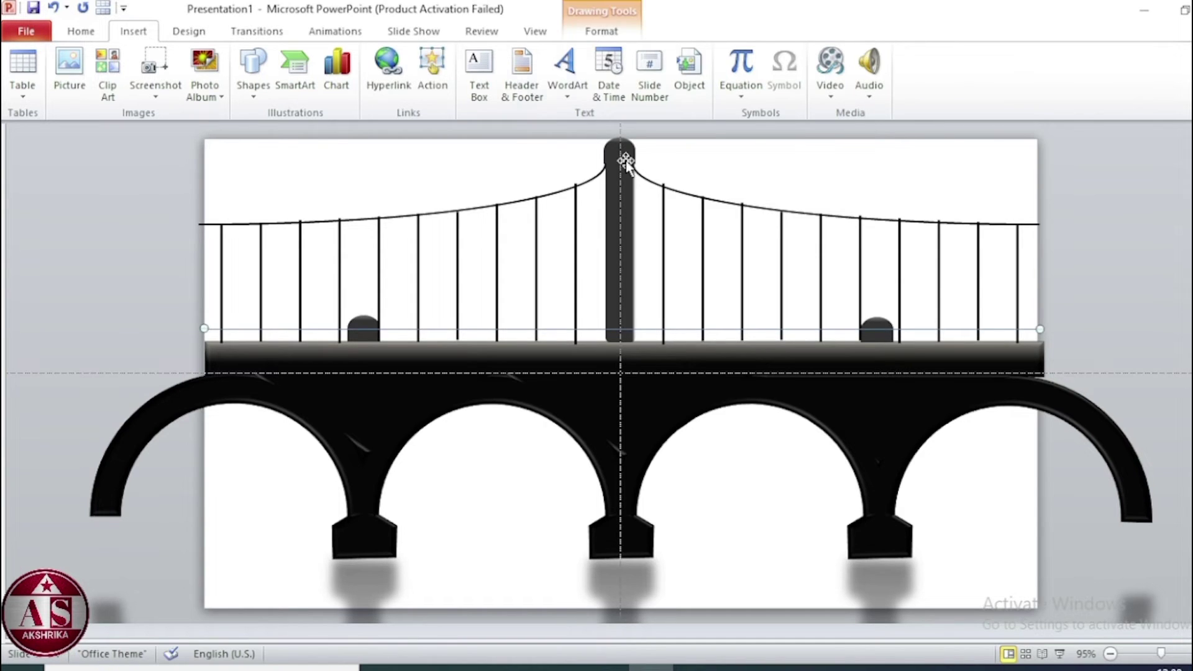
click(599, 37)
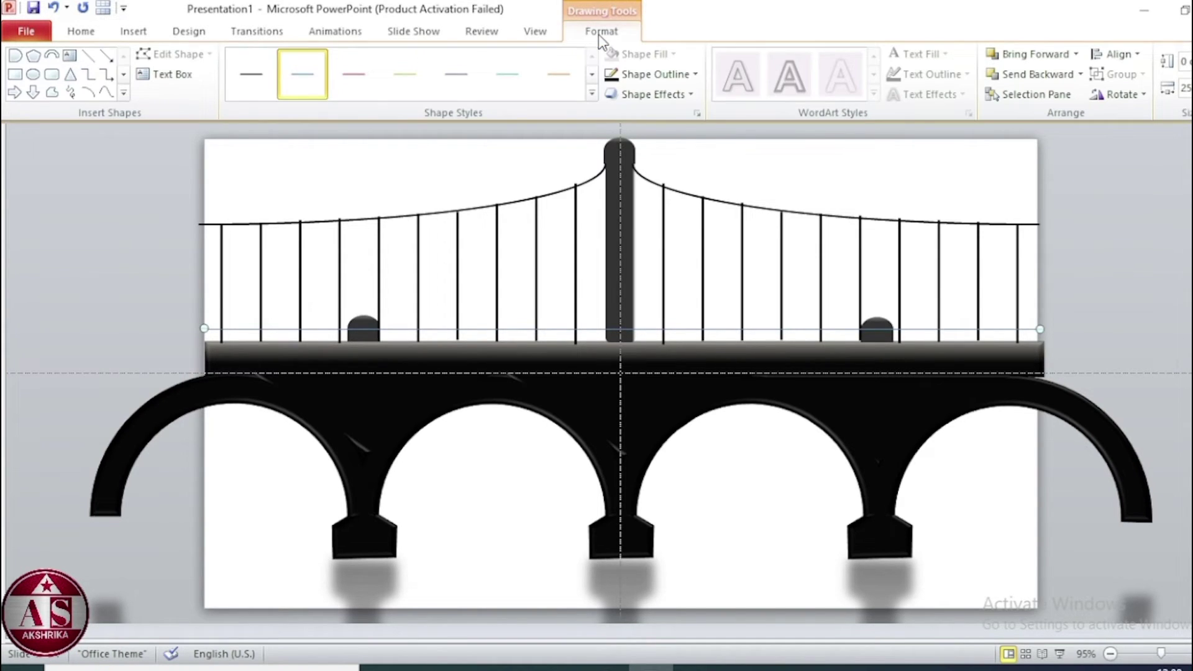
click(632, 76)
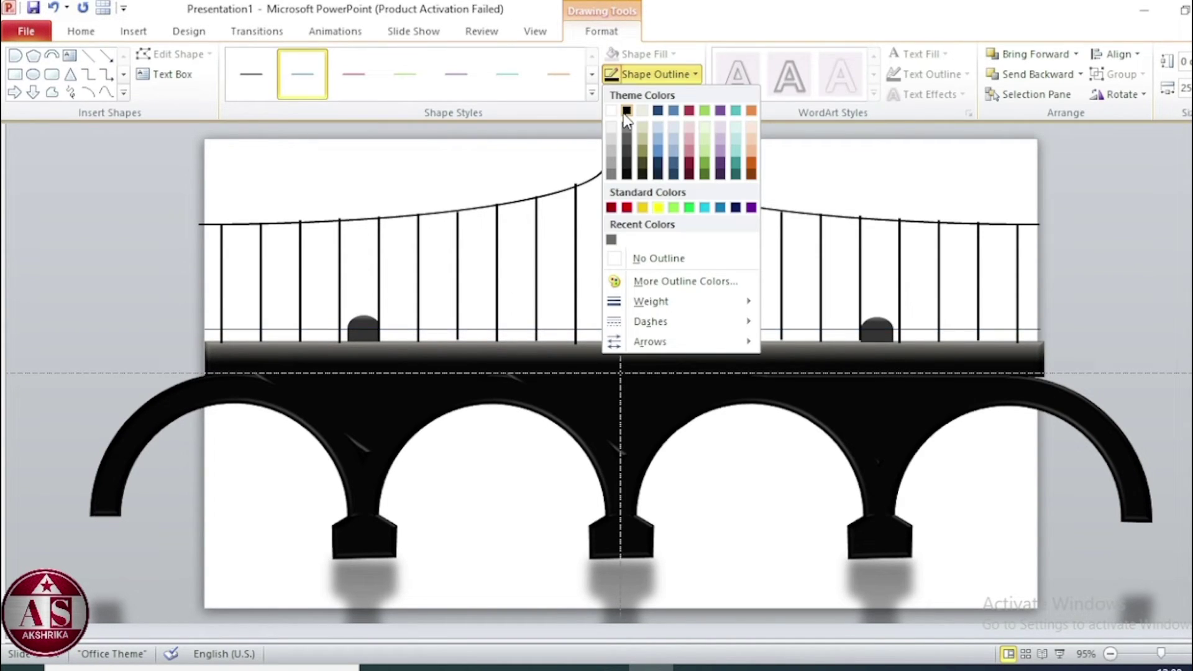
click(626, 112)
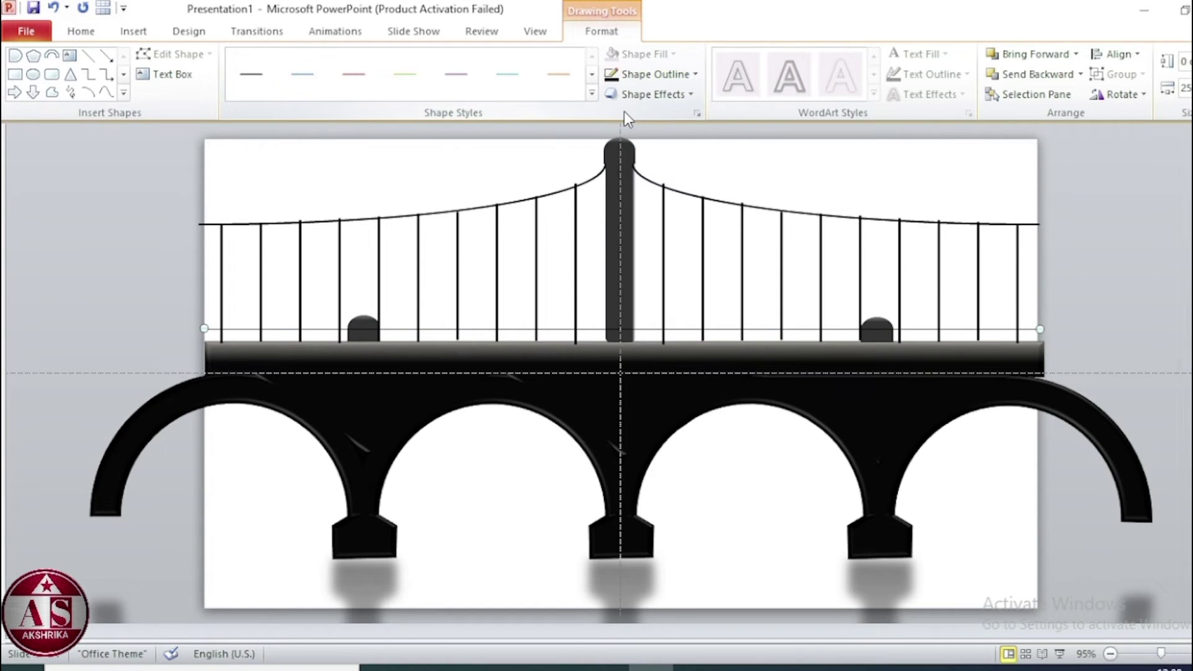
click(673, 75)
mouse_move(651, 300)
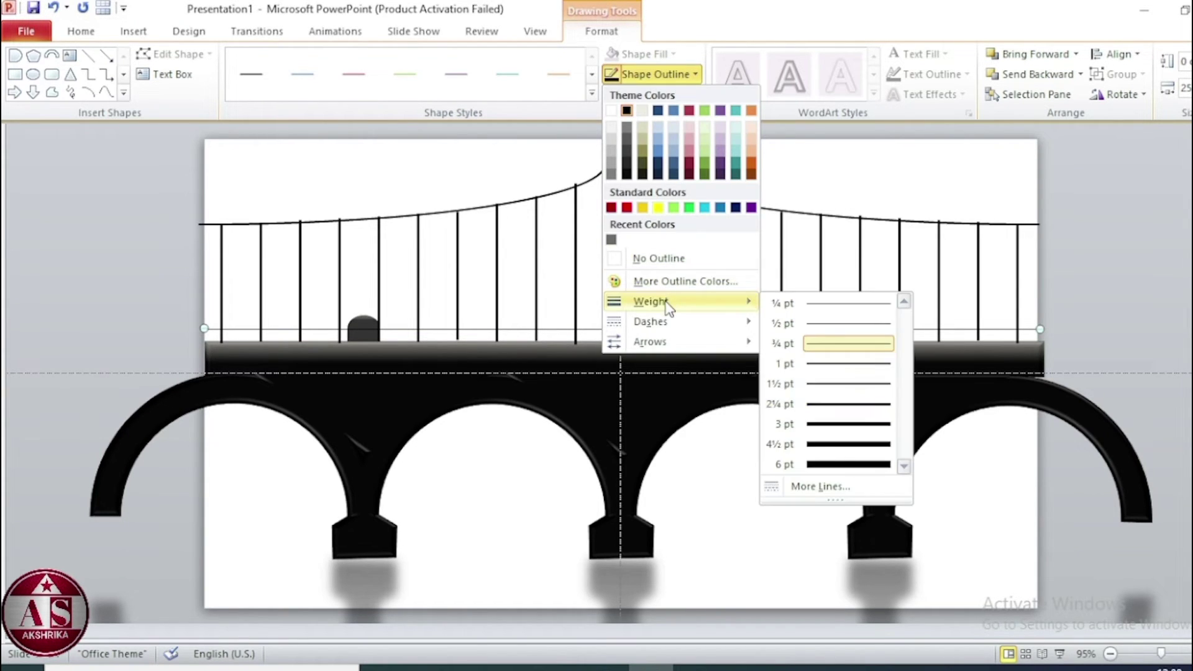
click(825, 445)
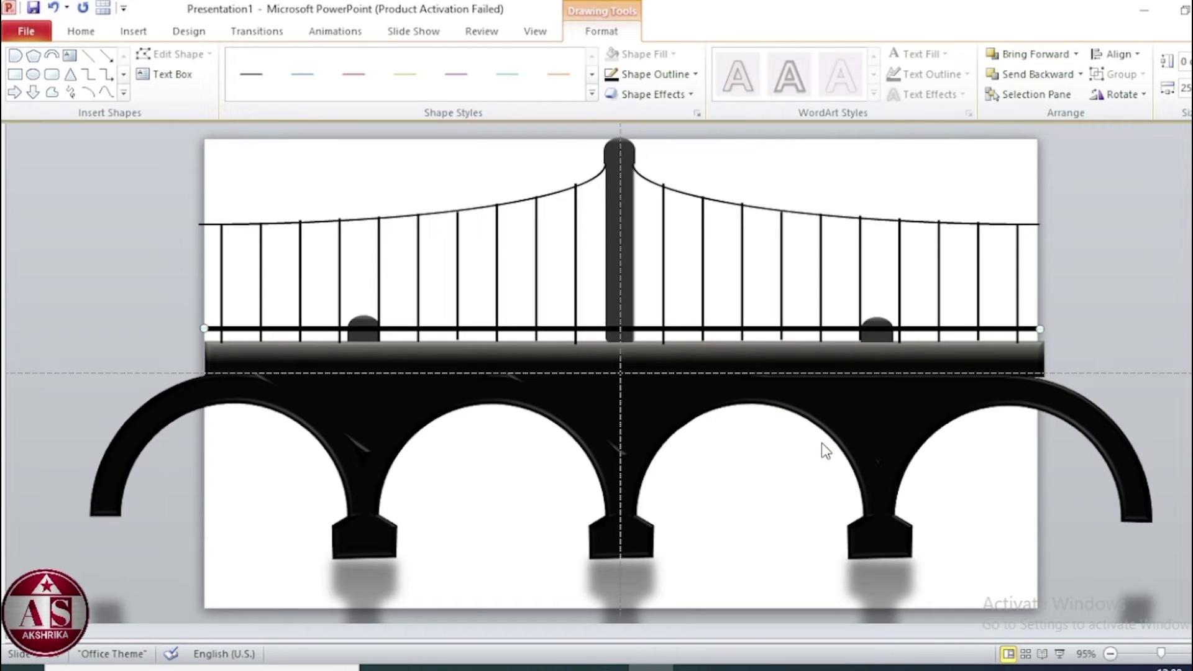
Step: Select all the bridge parts and group them into one object
key(ctrl+a)
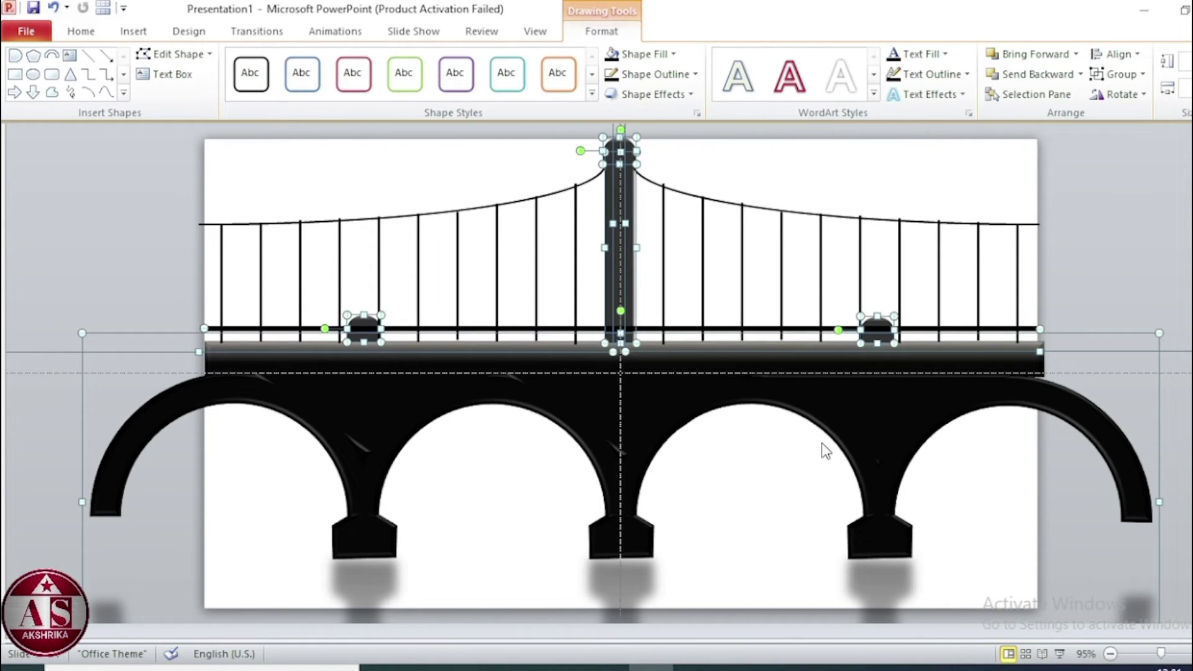
click(1126, 79)
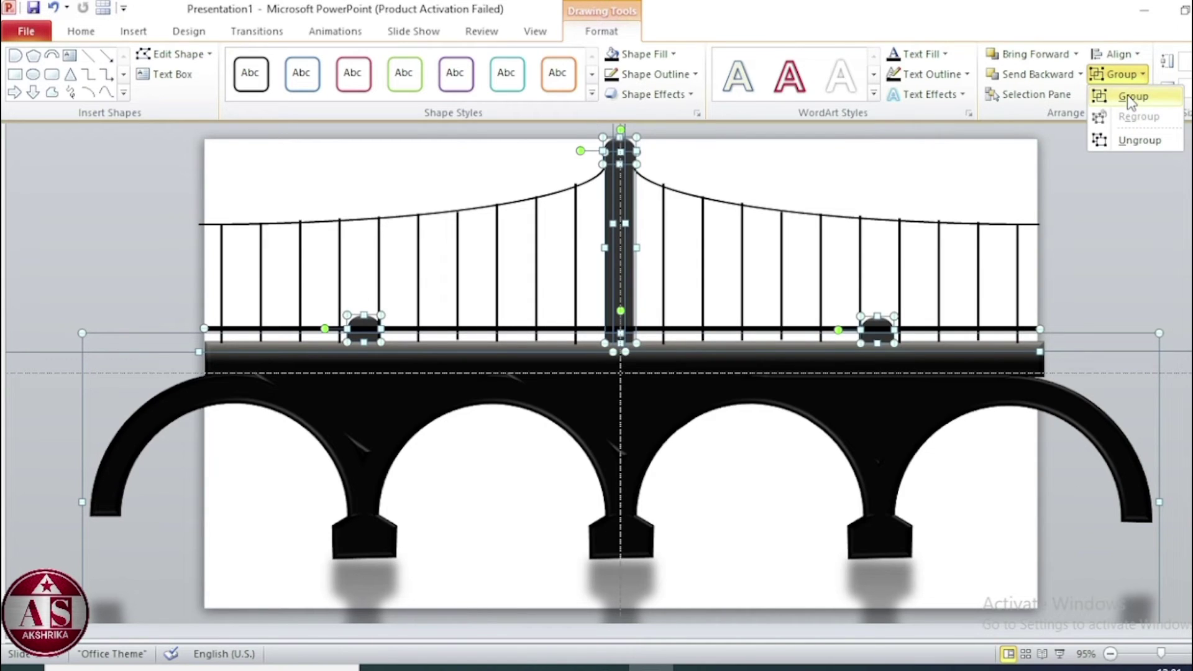
click(1128, 98)
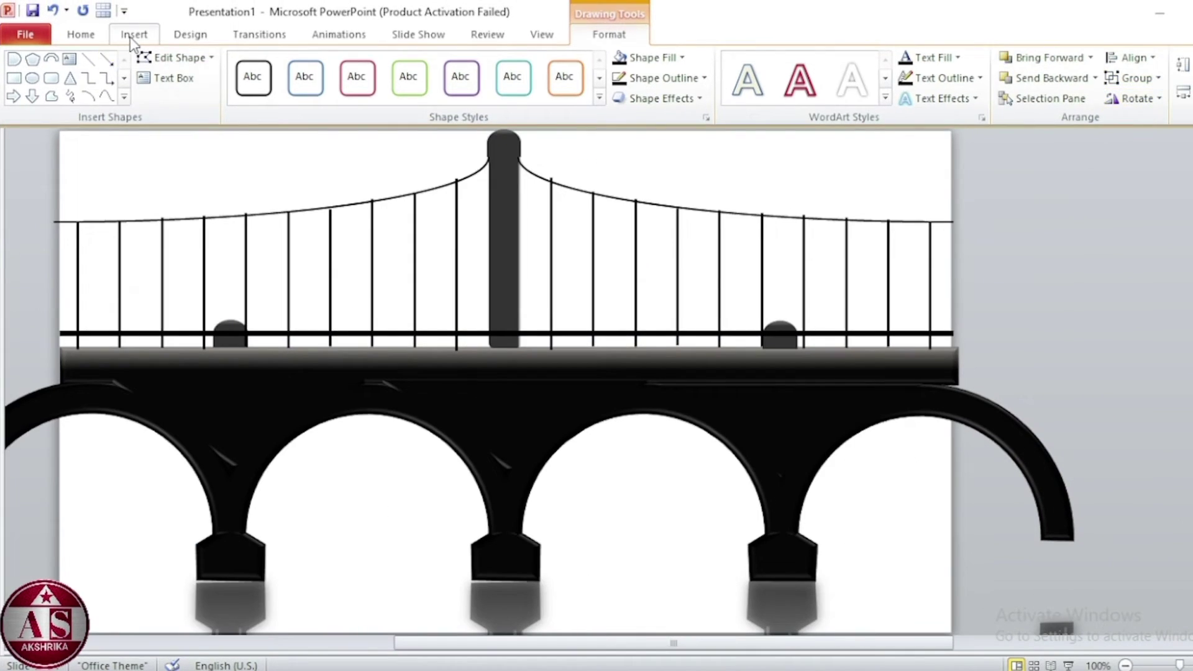
Step: Insert a calm sea clip-art image and stretch it to the slide's left and right edges
click(131, 35)
click(109, 69)
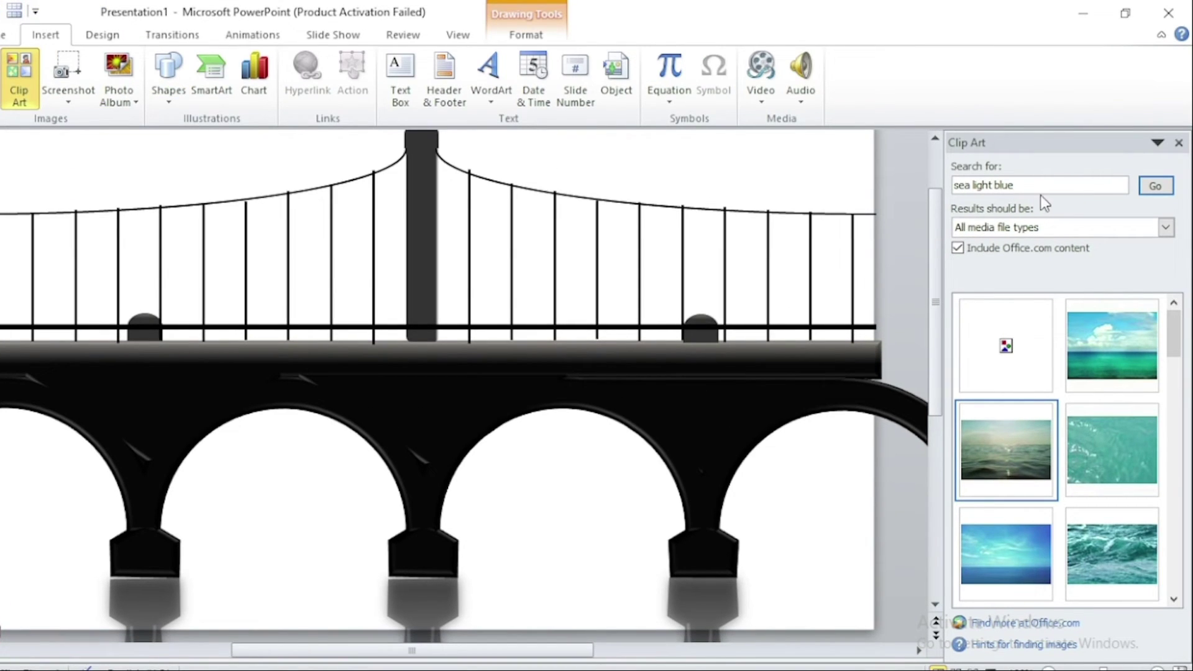
click(1157, 187)
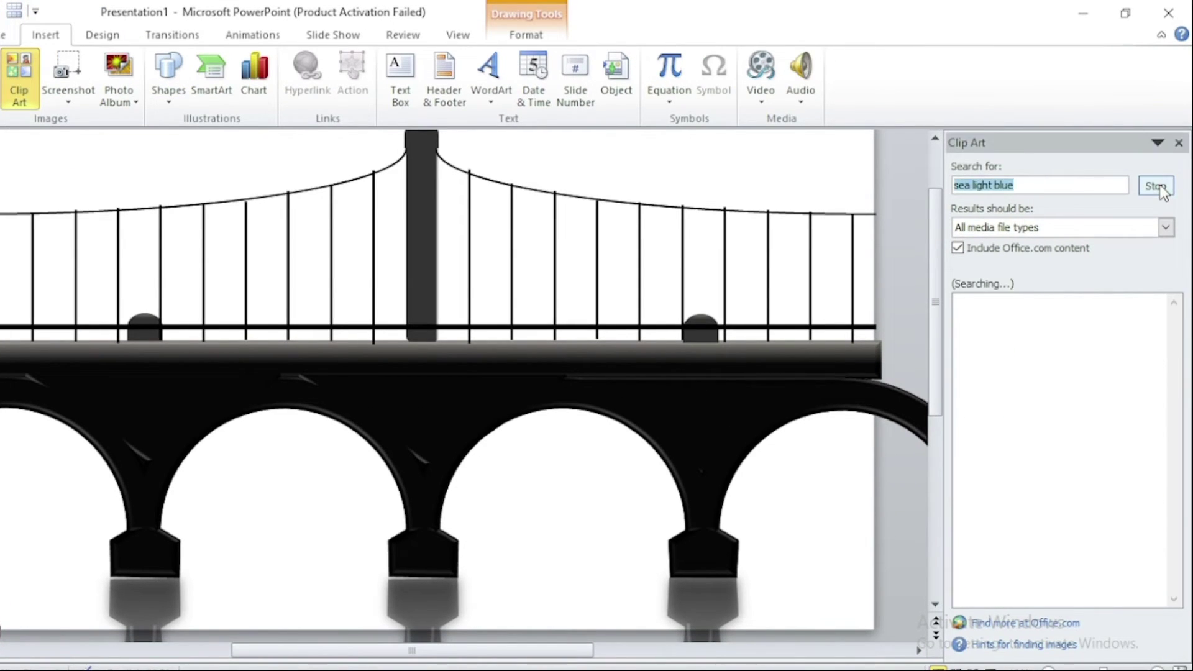
click(1129, 449)
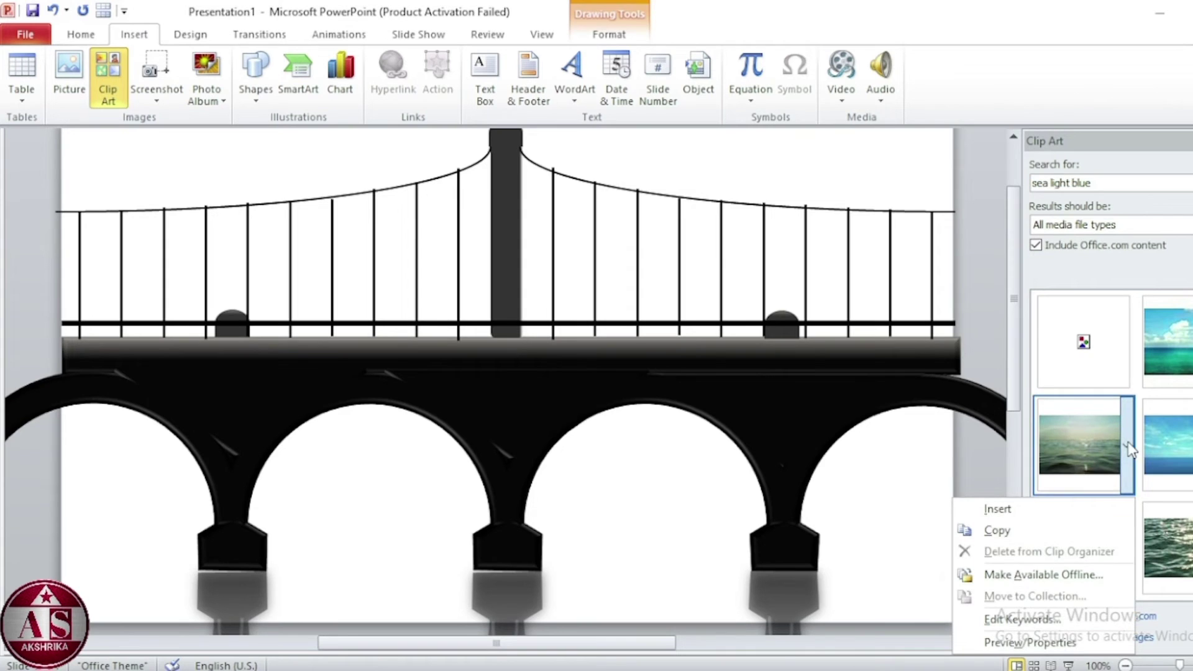
click(1061, 509)
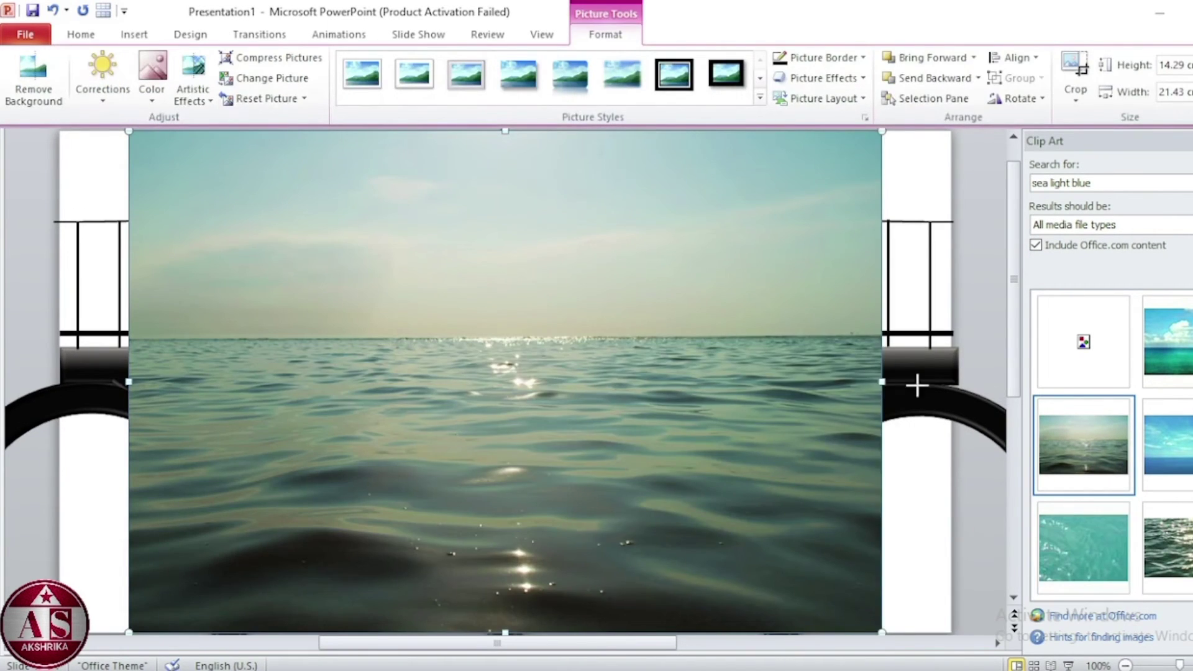
drag(879, 382, 955, 381)
drag(128, 382, 57, 391)
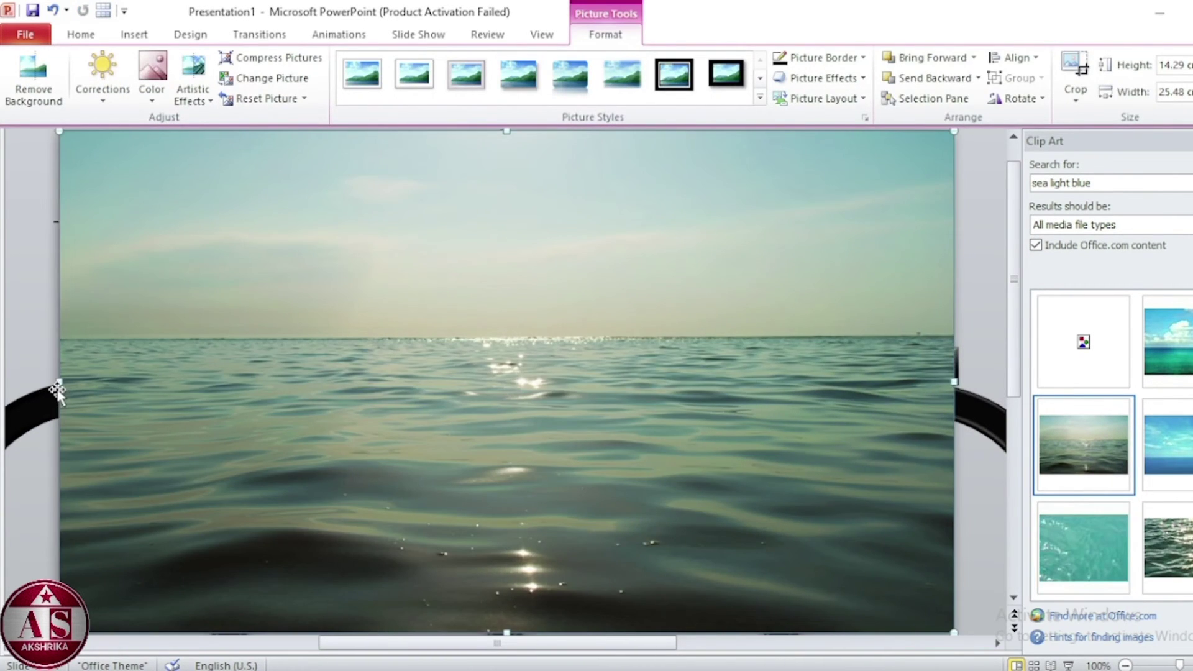
Step: Send the sea picture to the back and preview the slide in slide show
right_click(450, 309)
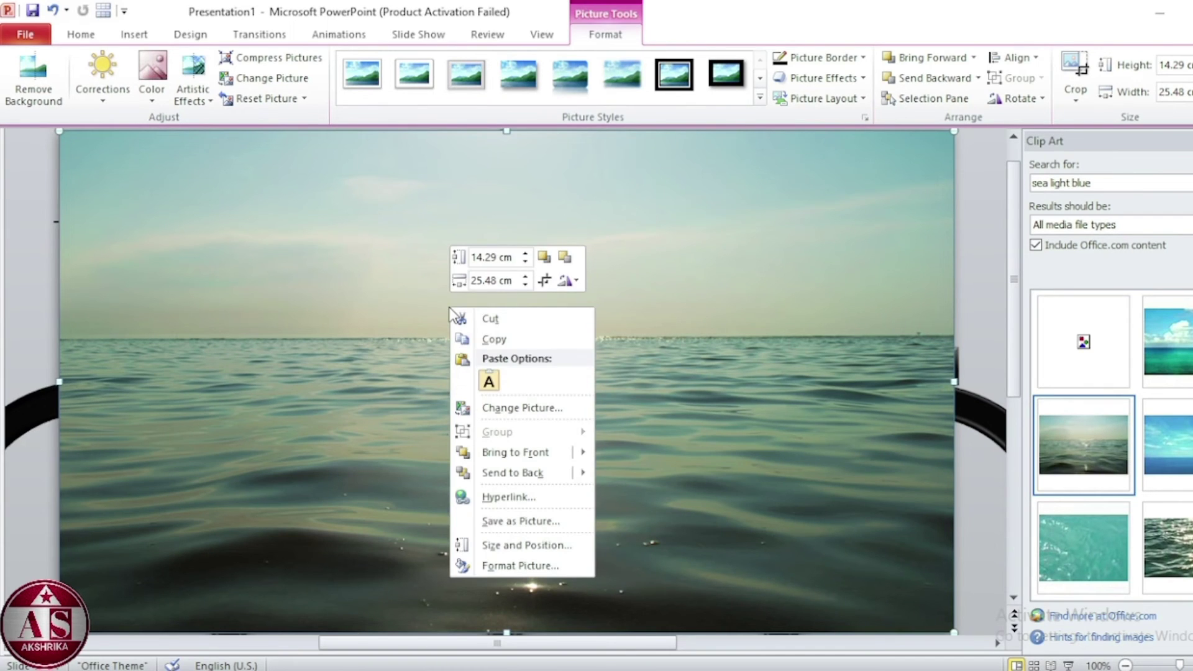
mouse_move(512, 472)
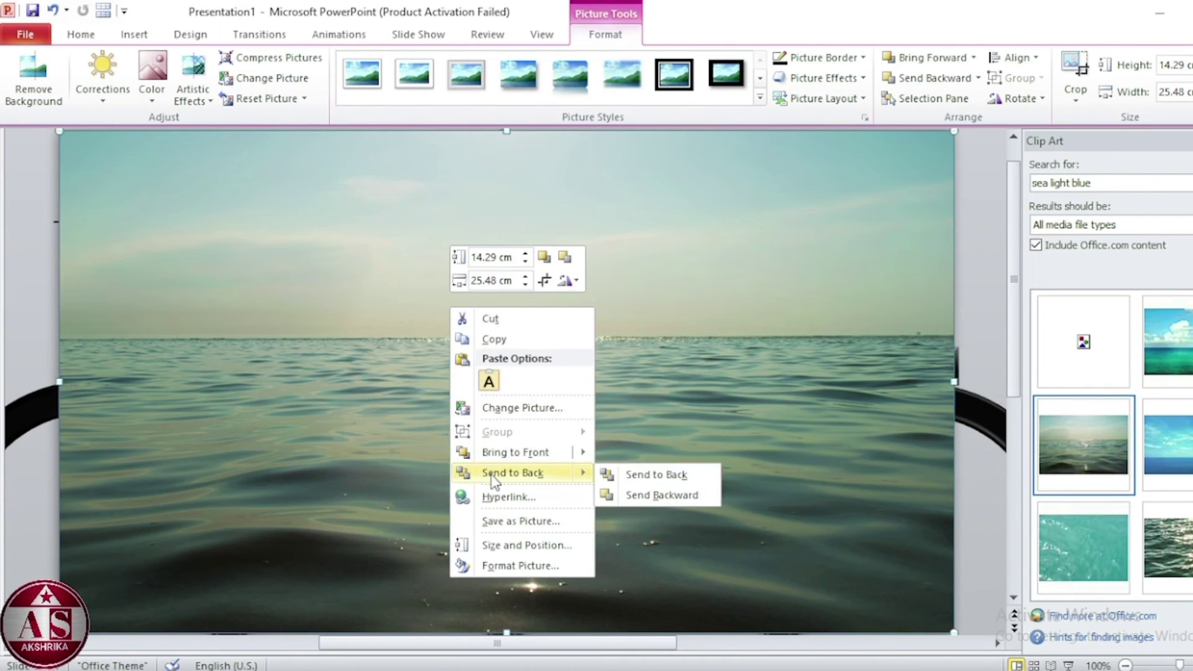
click(491, 474)
key(F5)
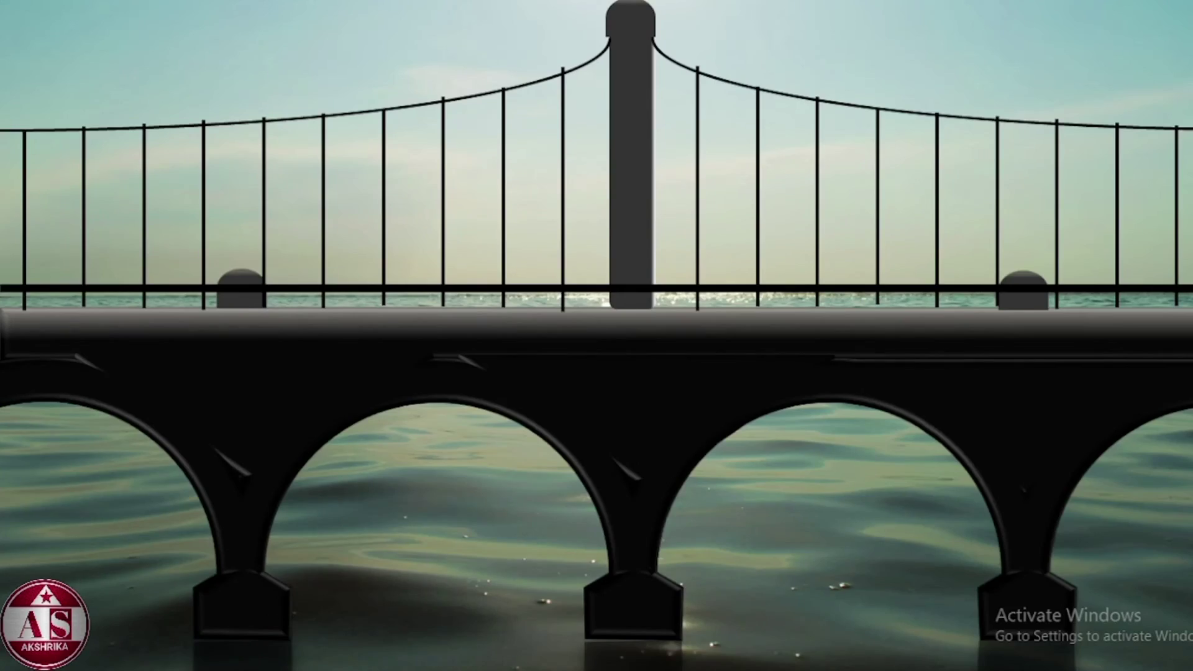
key(Escape)
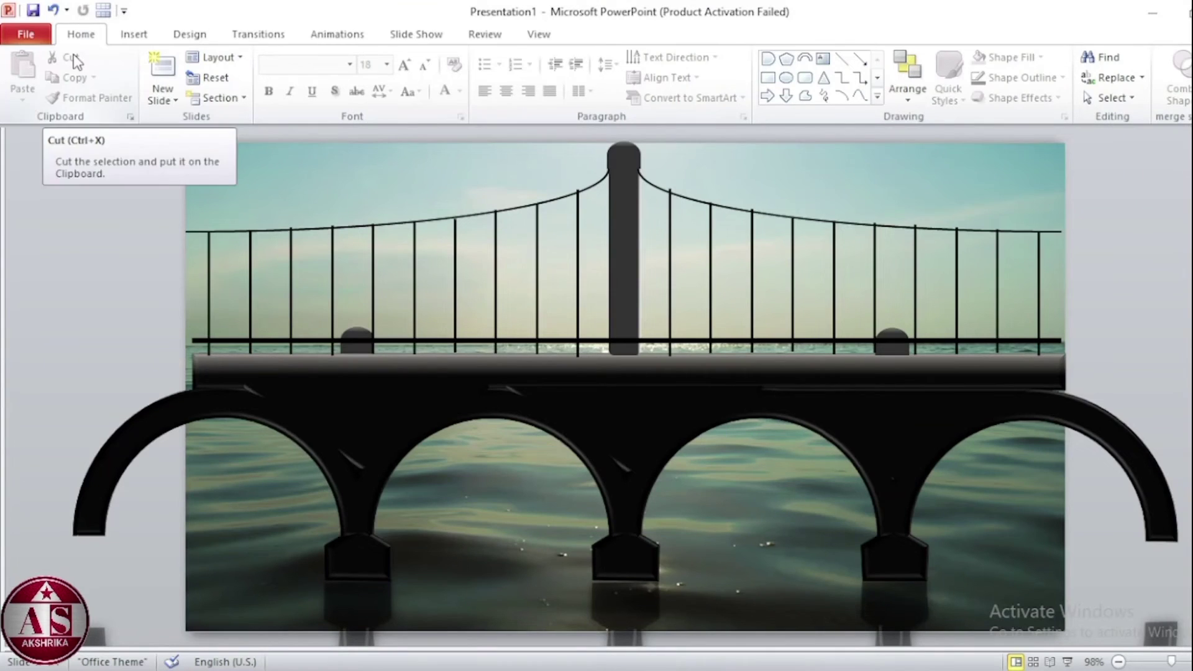
click(133, 33)
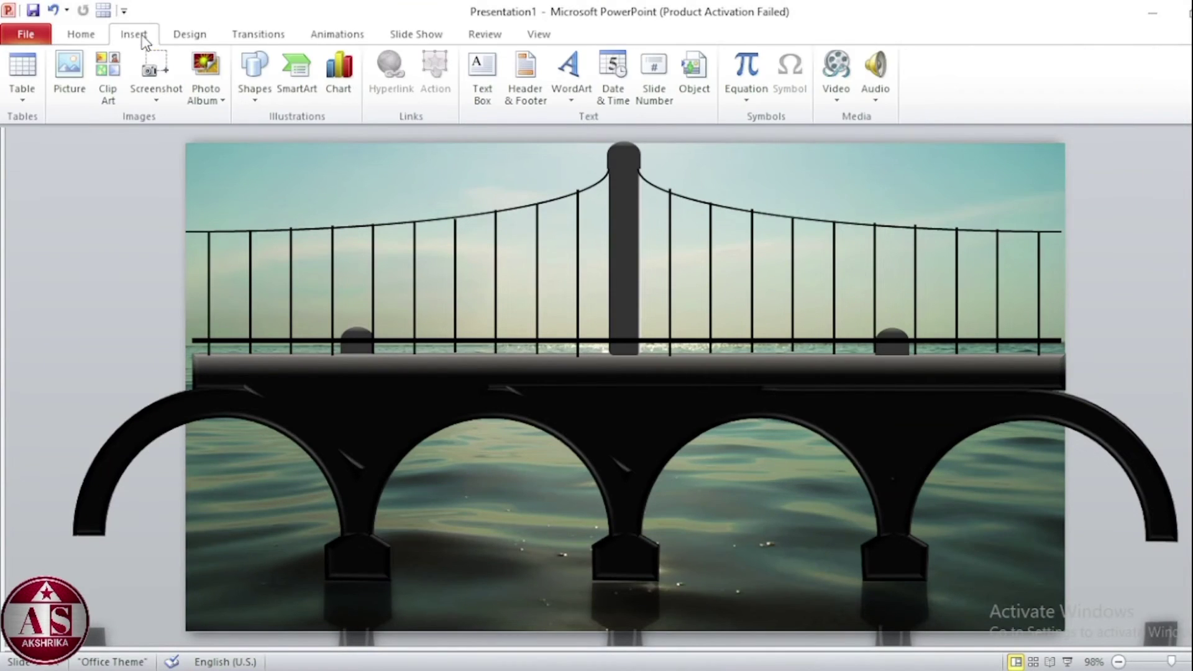
Step: Search Clip Art for 'CAR' and insert the green cartoon car clip
click(114, 81)
text(CAR)
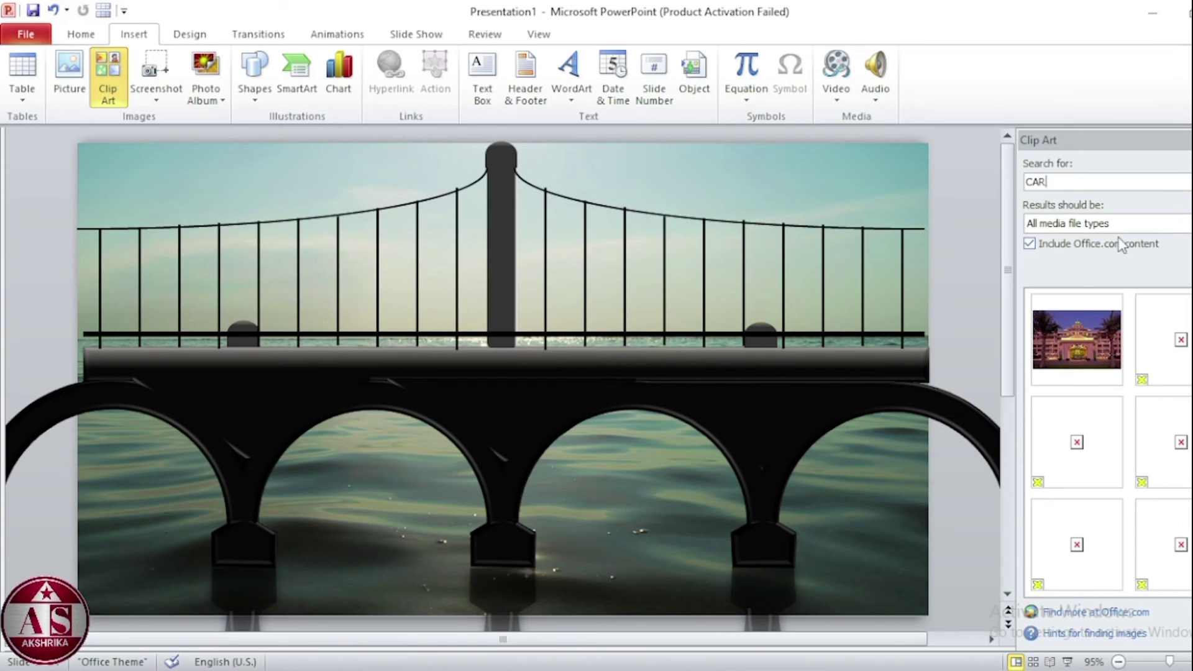
key(Return)
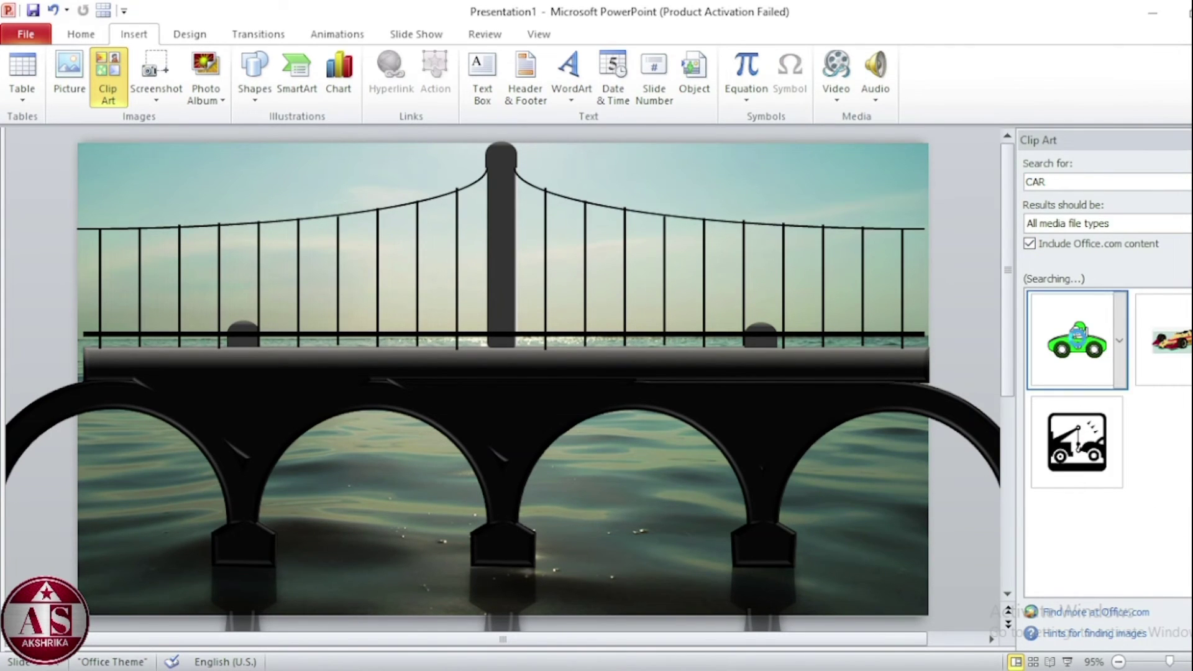
click(1080, 346)
Step: Move the car just off the slide's right edge, beside the bridge
drag(621, 404, 1172, 309)
scroll(990, 489, down, 3)
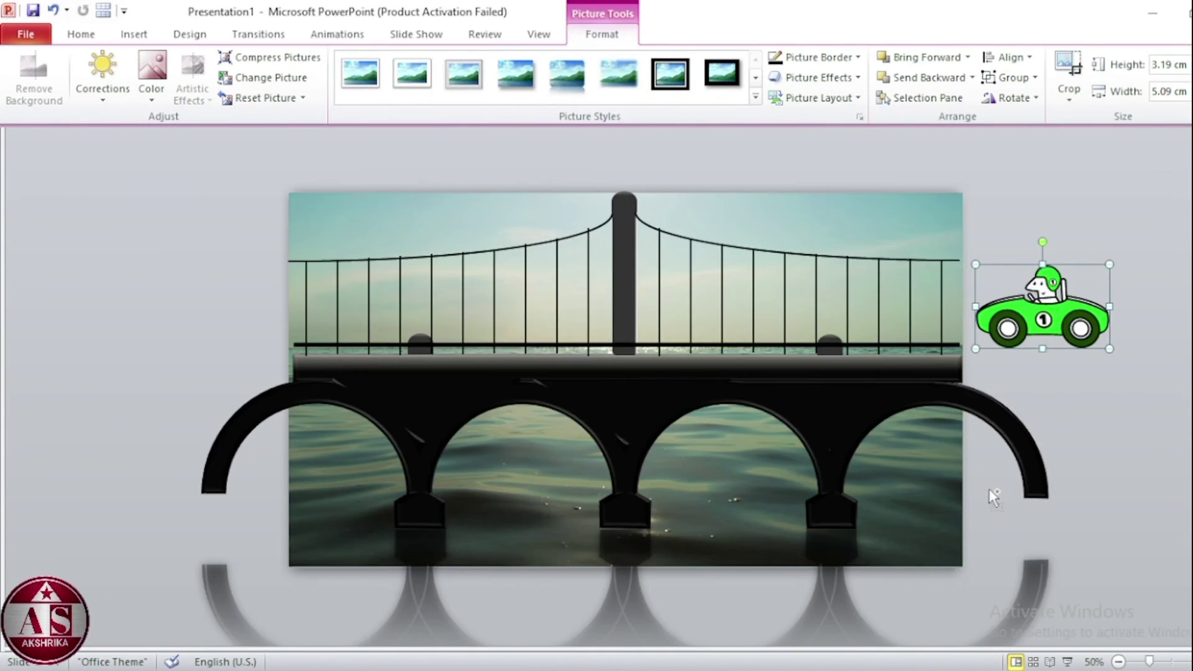
scroll(972, 413, down, 3)
drag(820, 359, 1056, 350)
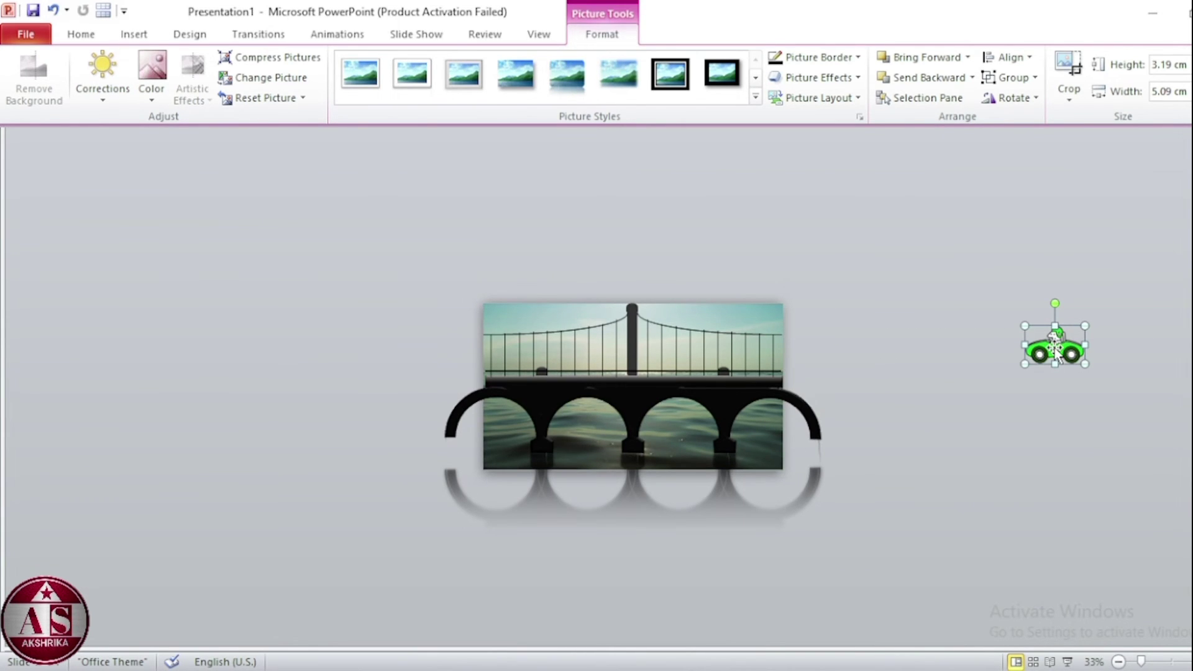
Step: Give the car a Lines motion path extended far to the left
click(330, 36)
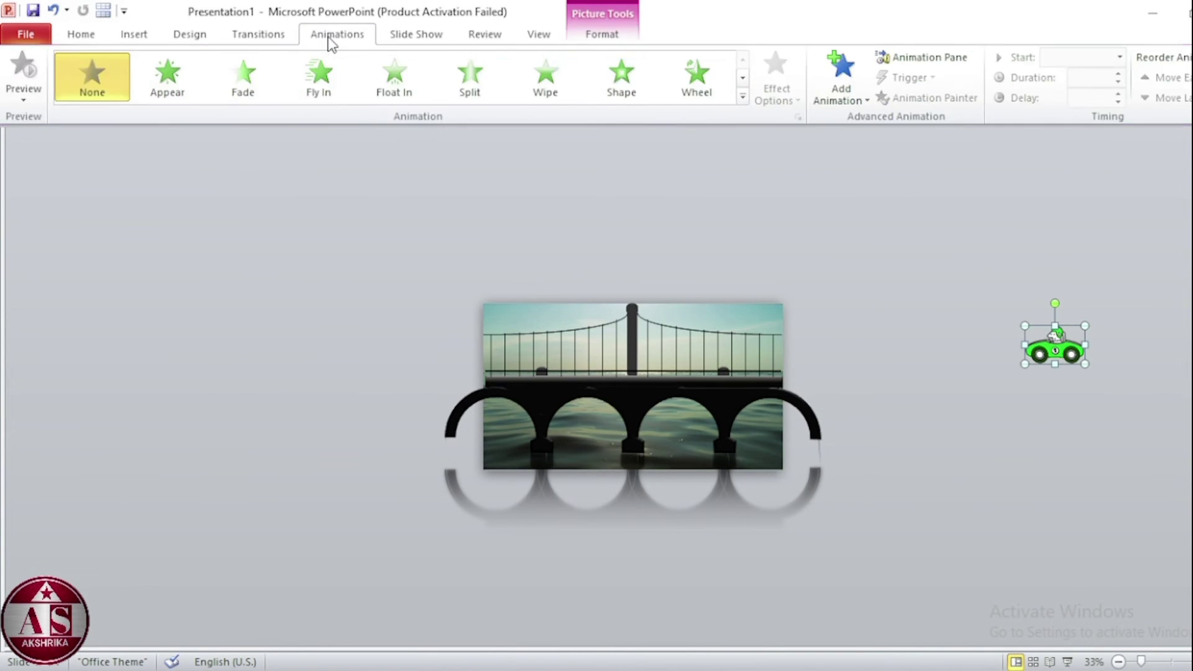
click(835, 99)
scroll(876, 377, down, 4)
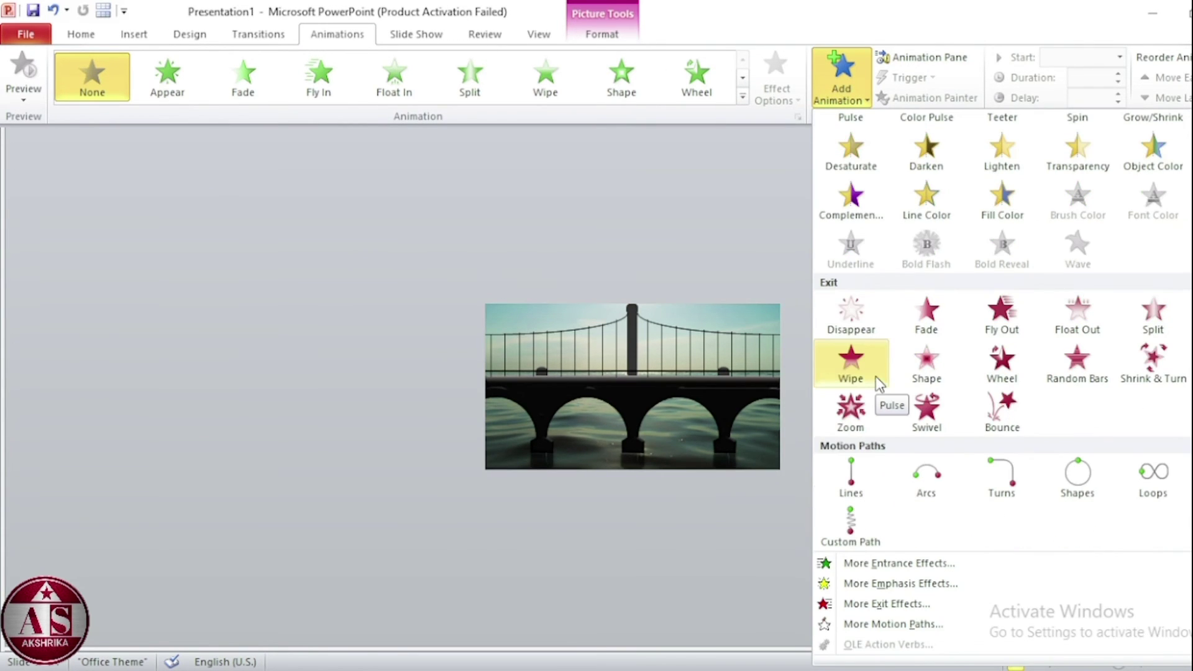
click(857, 476)
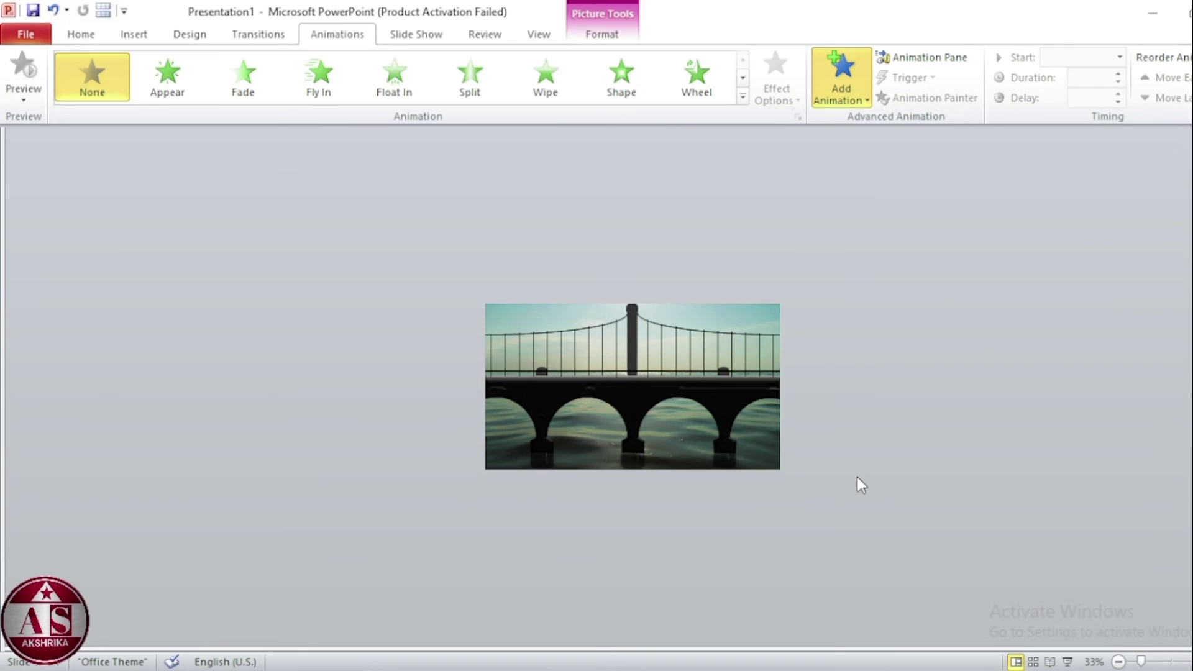
mouse_move(1054, 382)
mouse_down()
mouse_move(196, 326)
mouse_move(196, 335)
mouse_up()
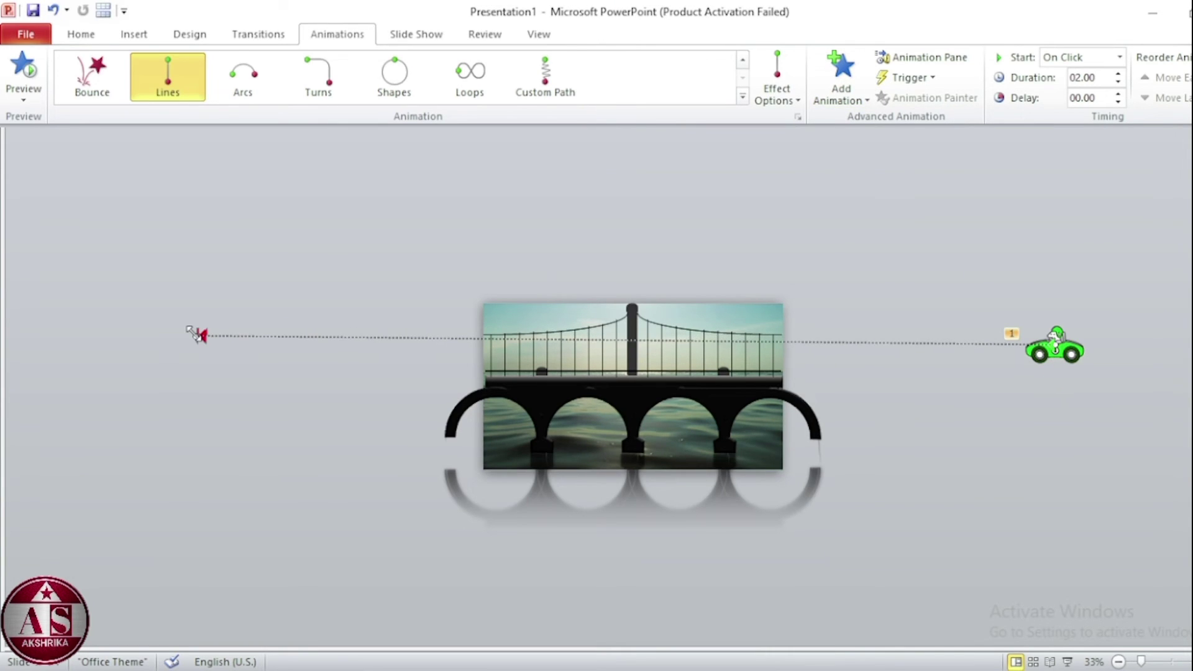
Step: Set the car's path to With Previous, 5 seconds, Repeat Until End of Slide, 0 sec smooth start
click(937, 66)
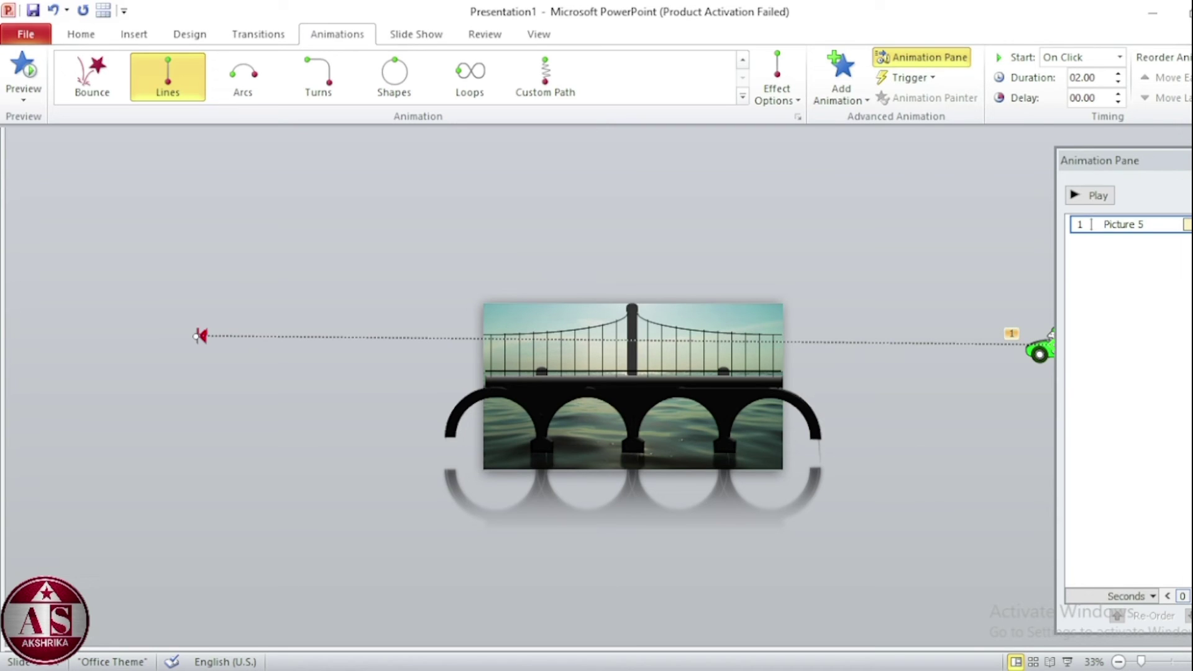
click(1187, 224)
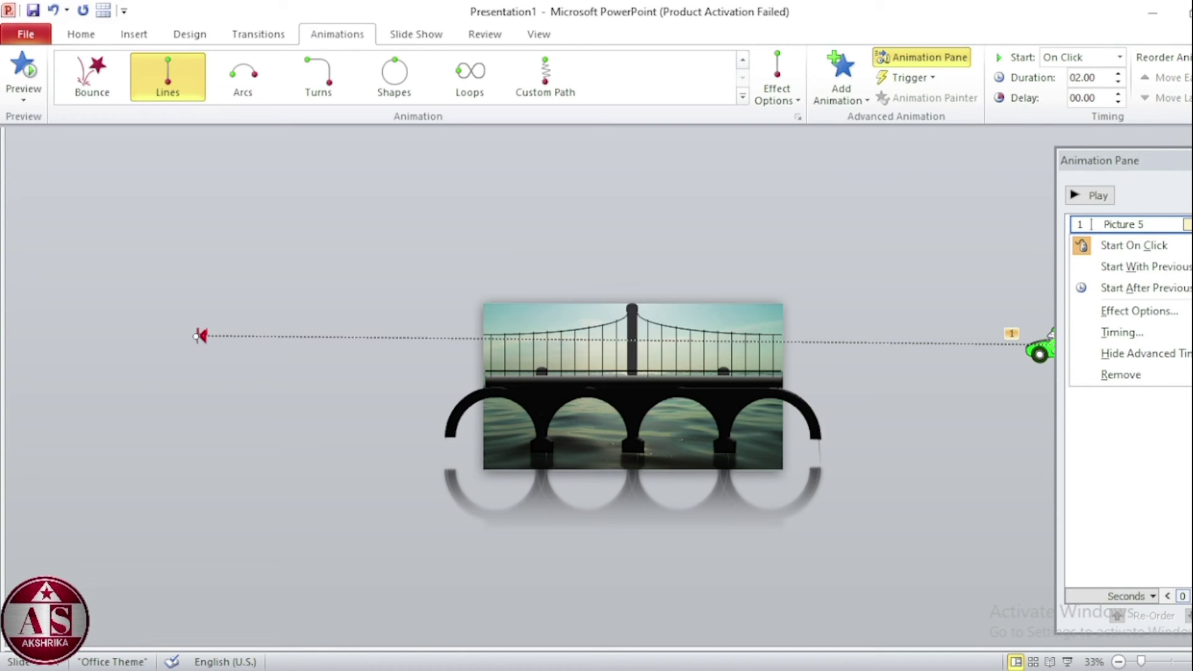
click(1137, 333)
click(654, 227)
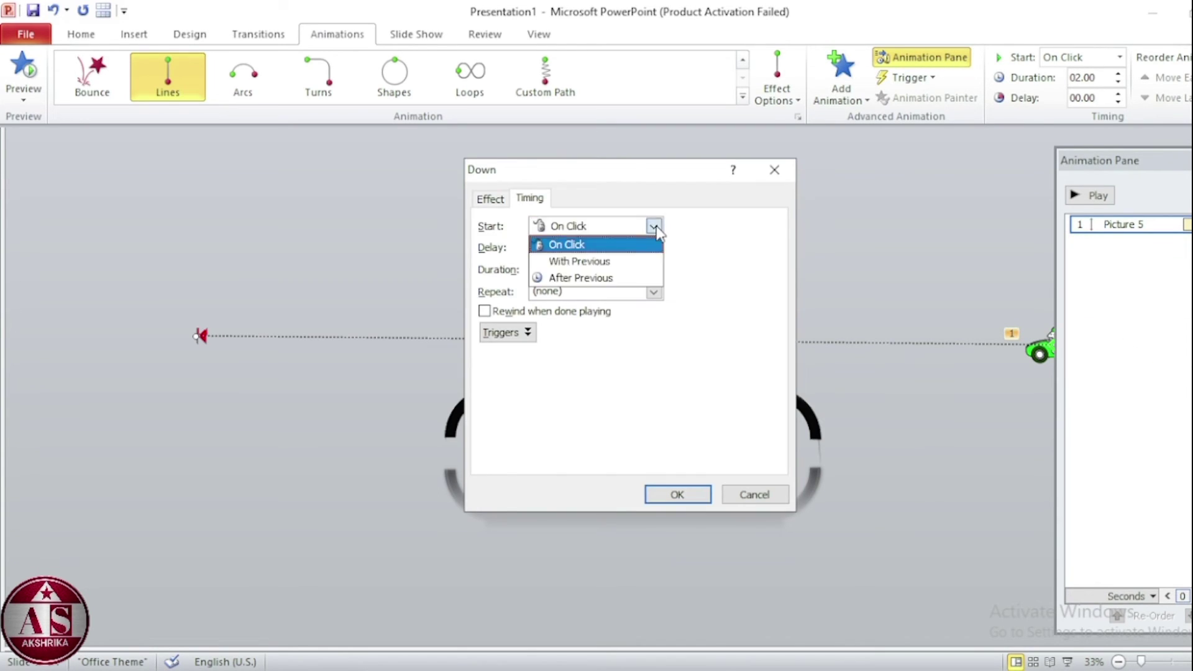
click(630, 261)
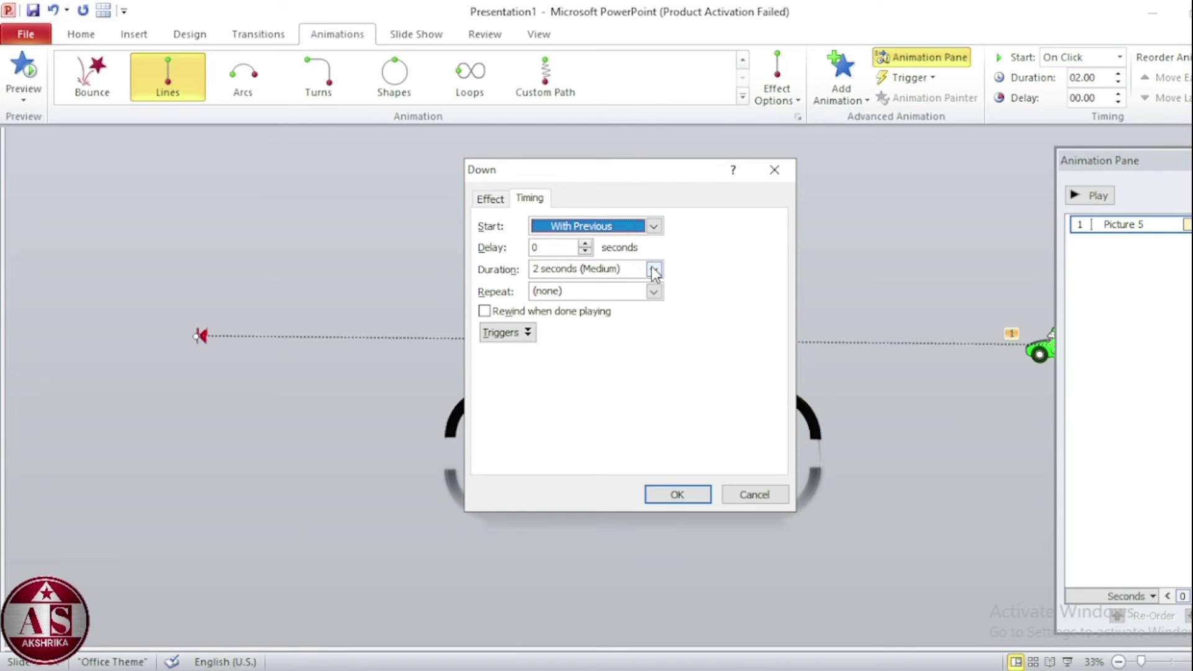
click(654, 269)
click(629, 287)
click(654, 292)
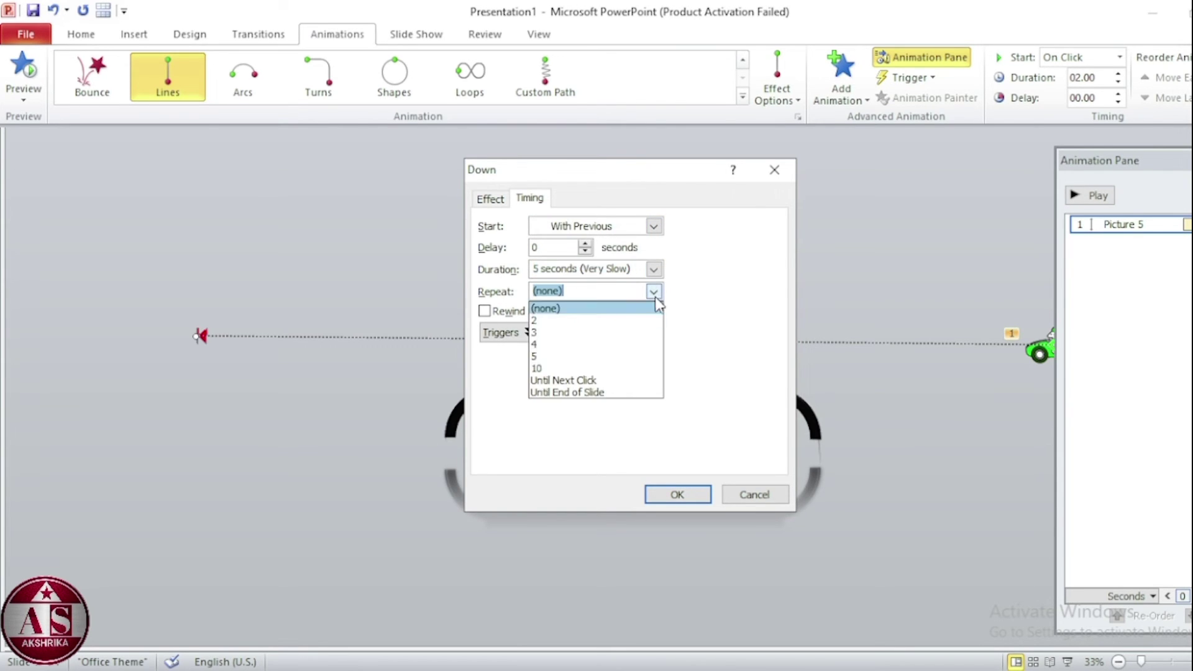
click(624, 392)
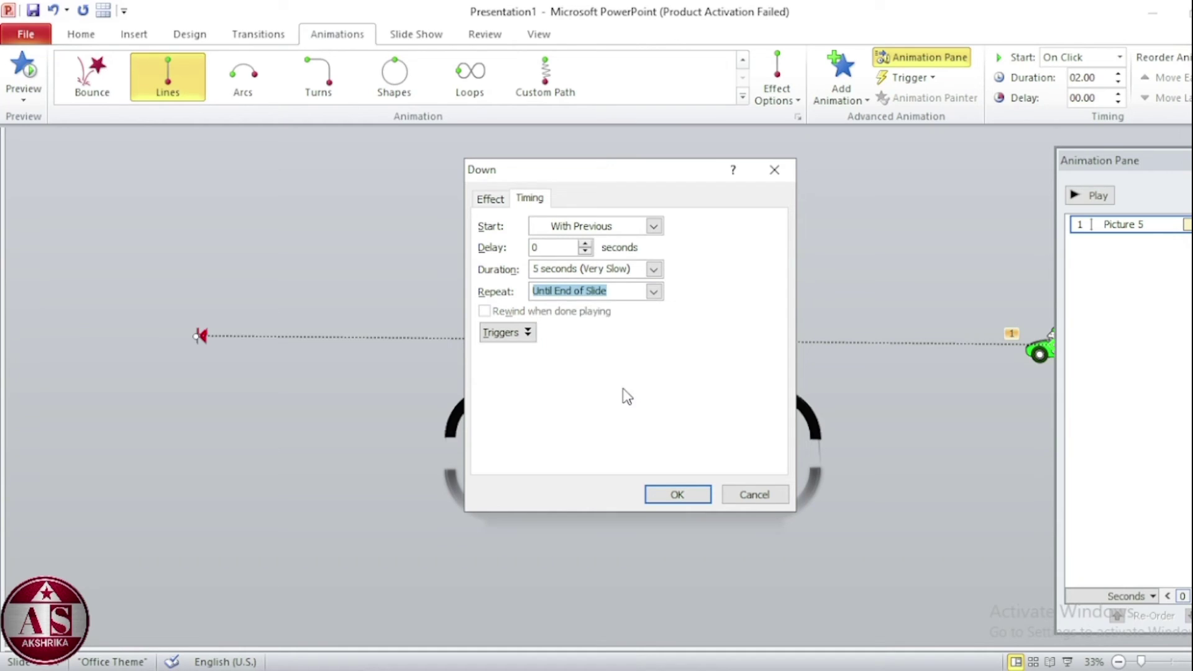
click(490, 198)
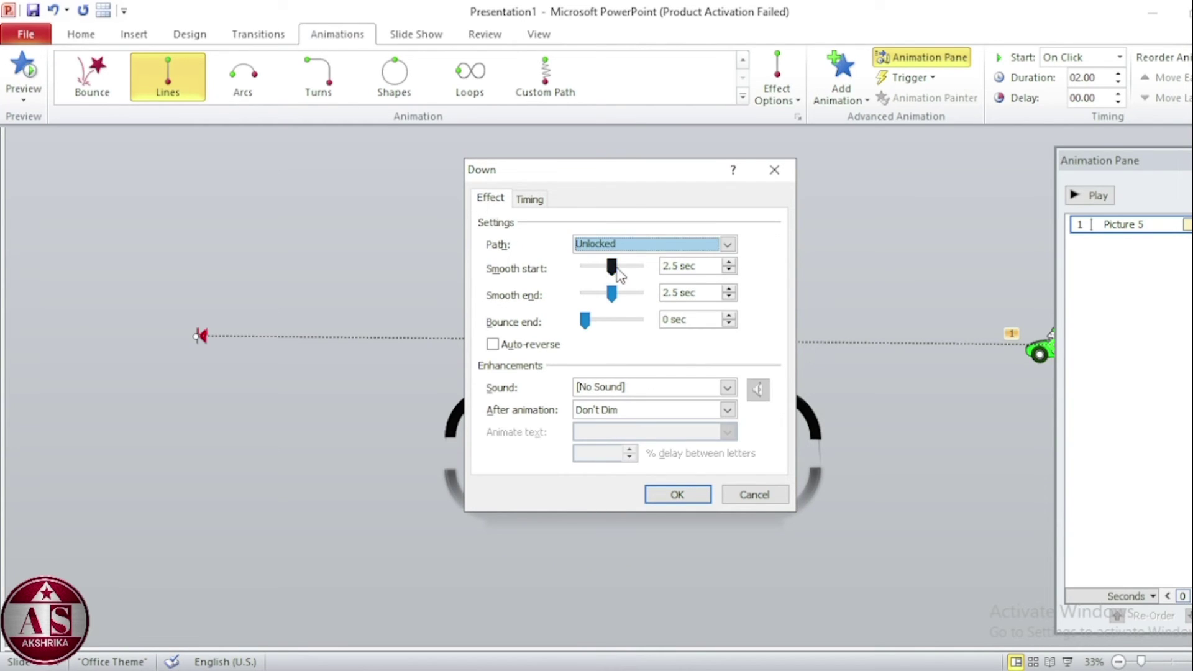
mouse_move(613, 267)
mouse_down()
mouse_move(584, 268)
mouse_move(576, 295)
mouse_up()
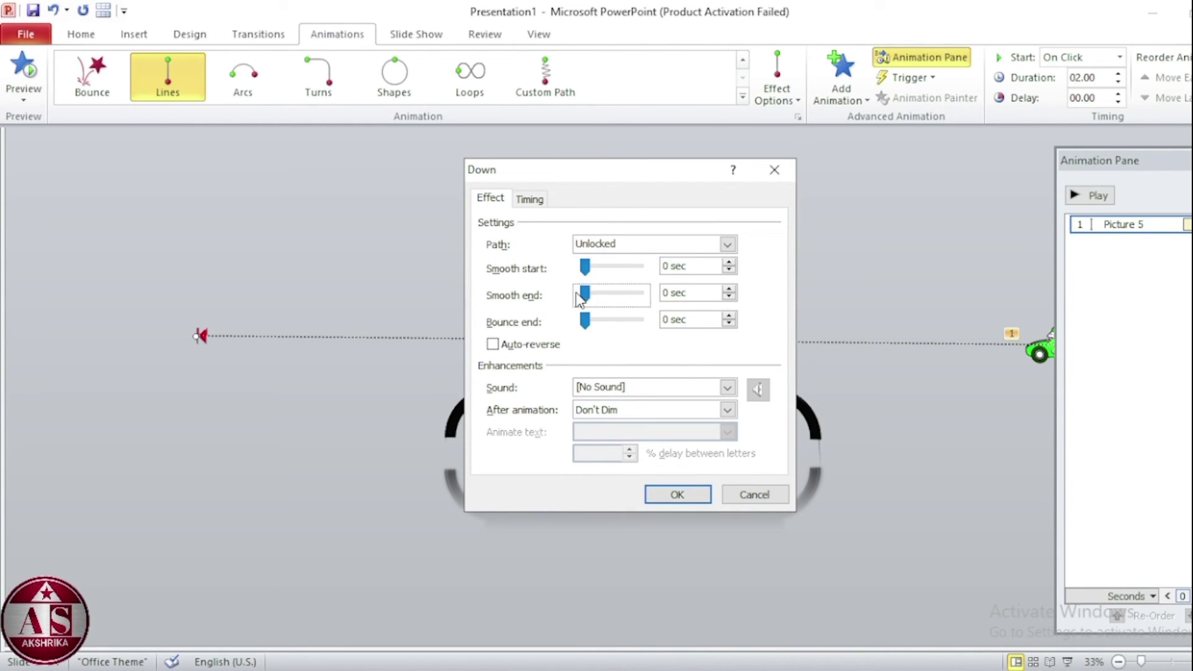
click(664, 494)
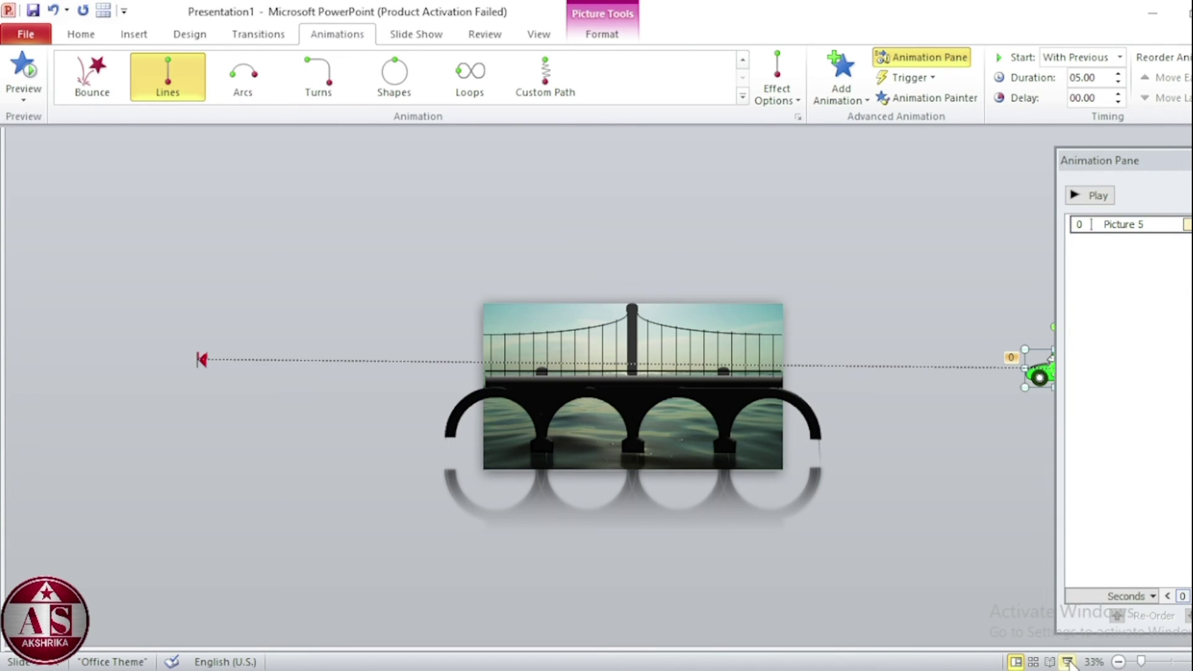
Step: Preview the car animation, close the Animation Pane, and send the car backward one layer
click(1069, 663)
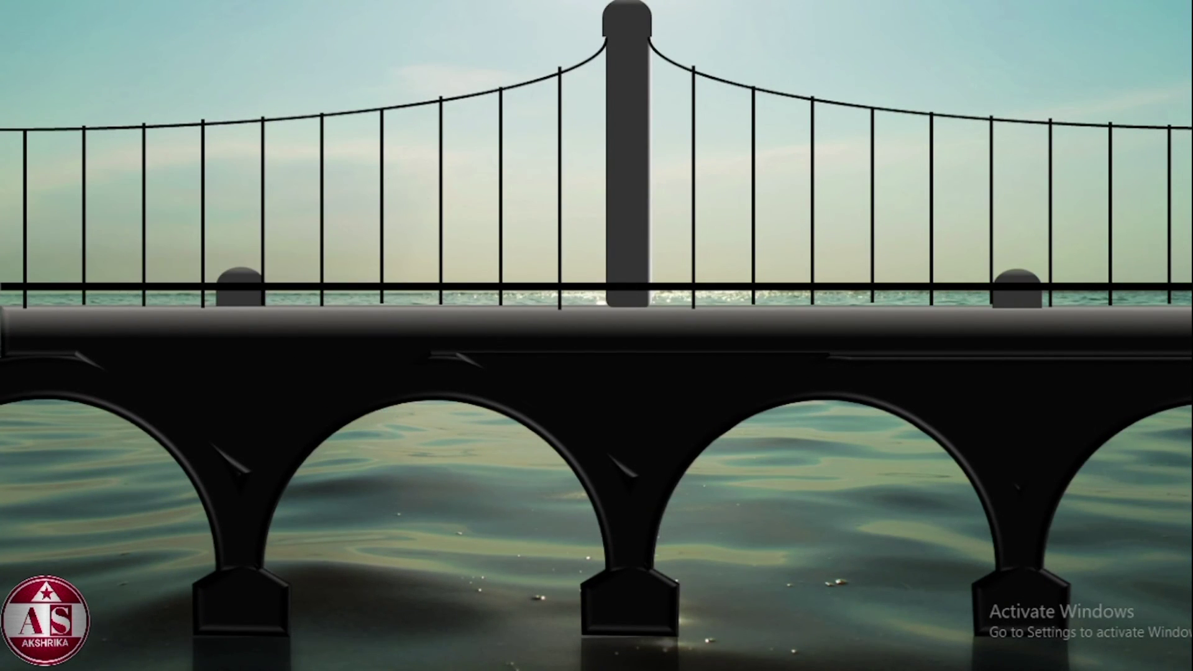
key(Escape)
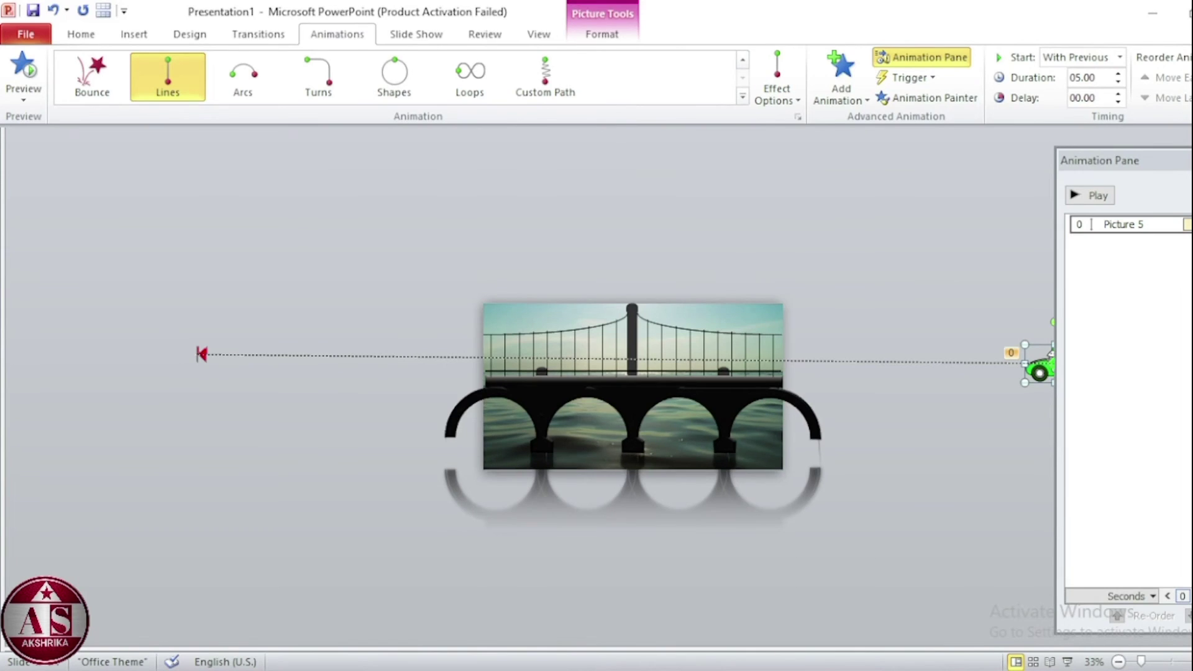
click(922, 57)
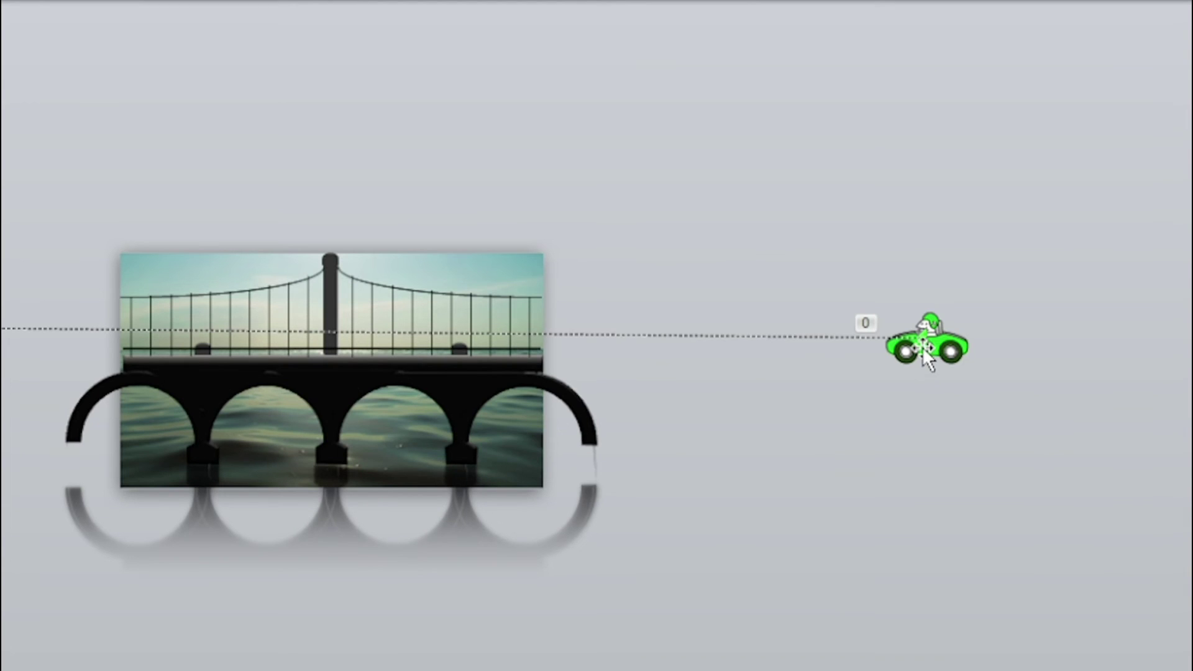
right_click(923, 347)
mouse_move(1012, 609)
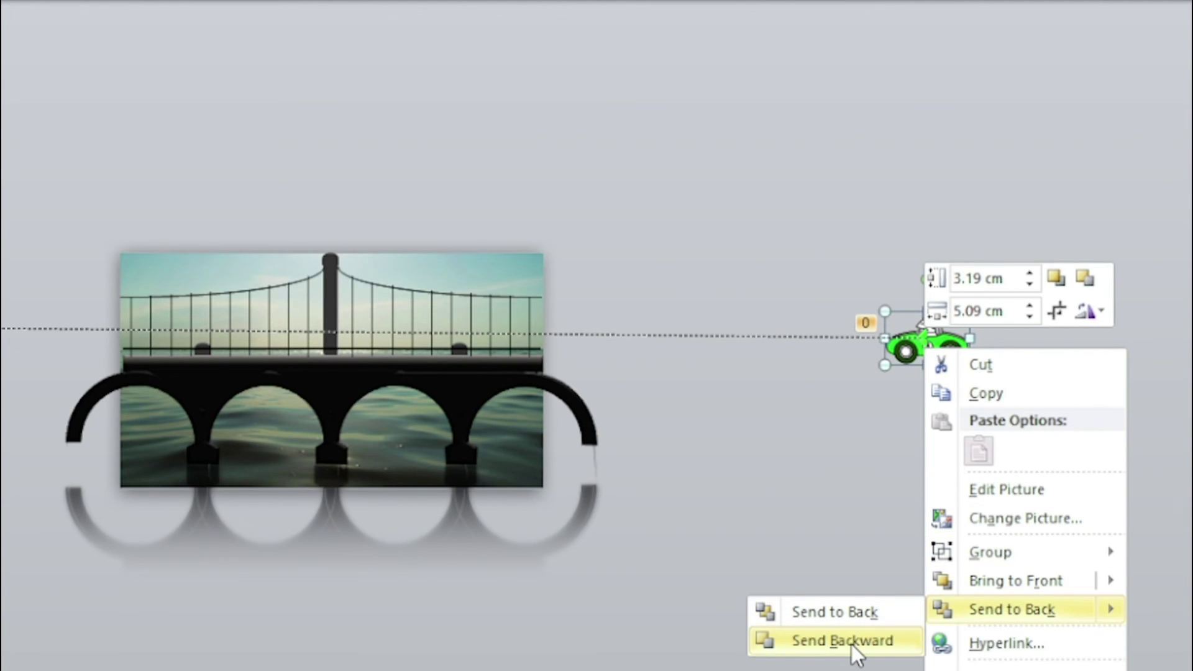
click(851, 641)
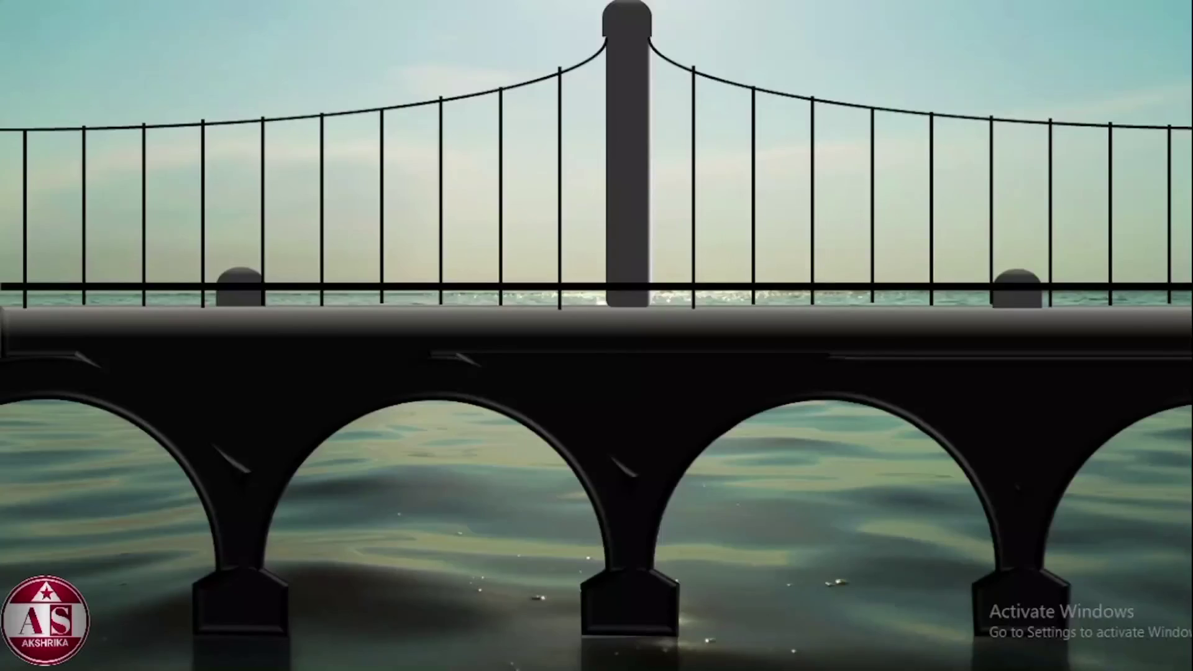